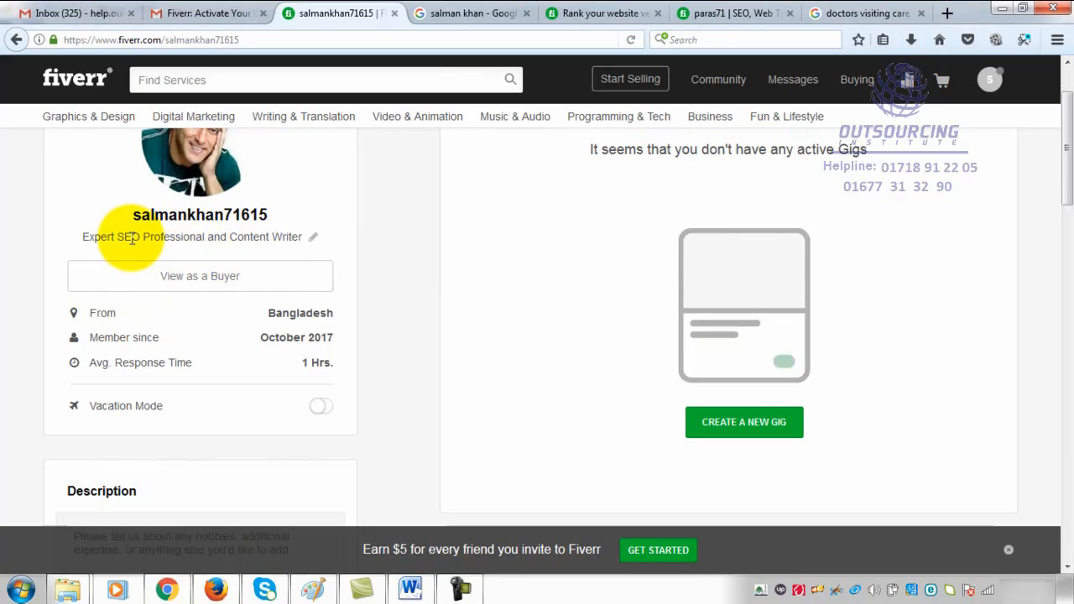
- Review the headline and the description section on the seller's own profile page
double_click(126, 237)
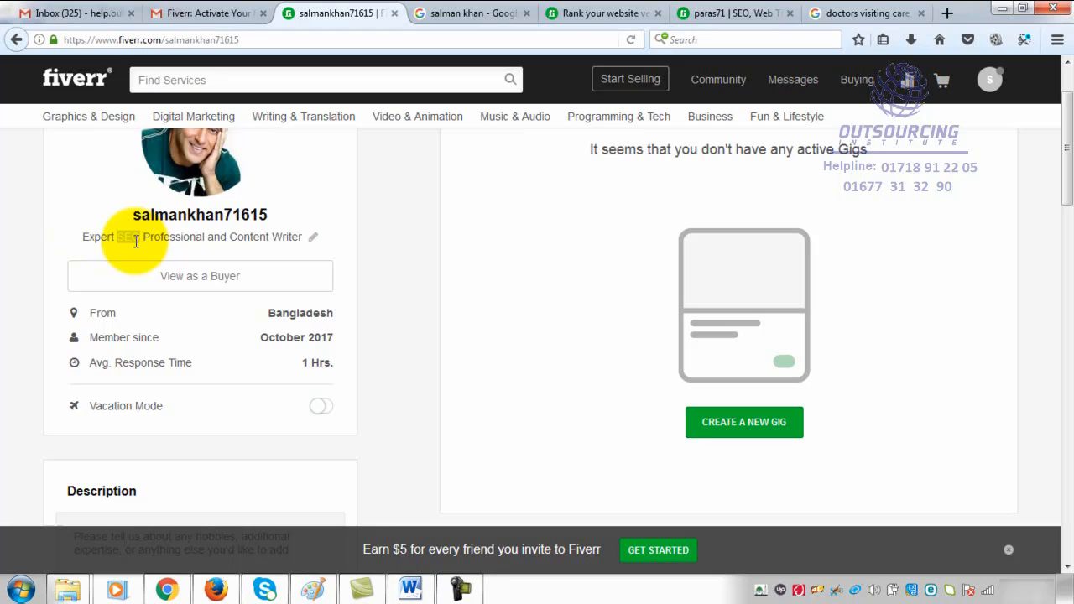
scroll(168, 370, down, 4)
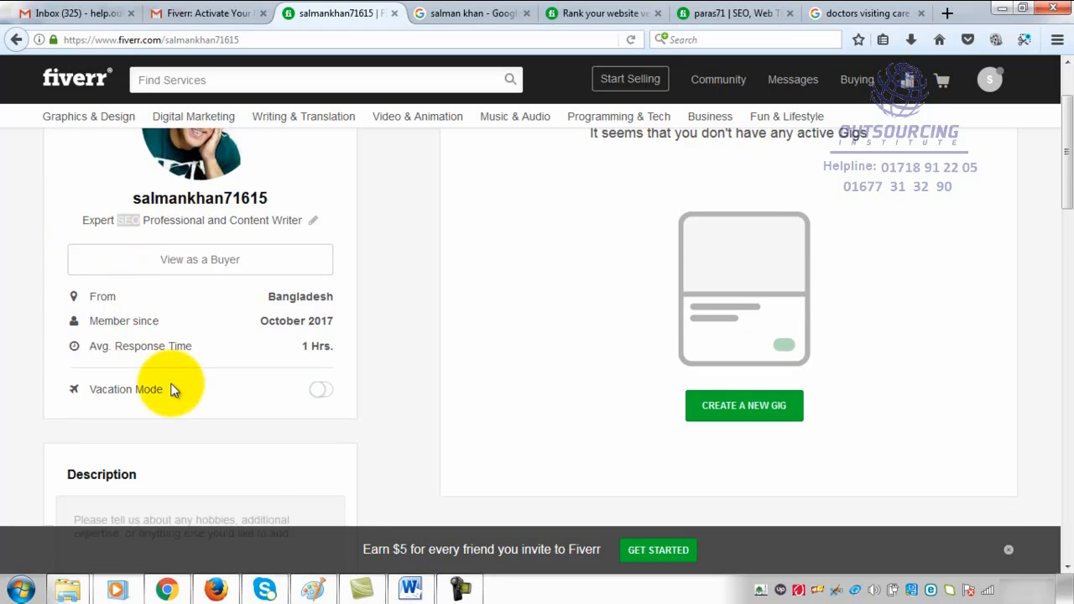
click(138, 381)
scroll(151, 331, up, 4)
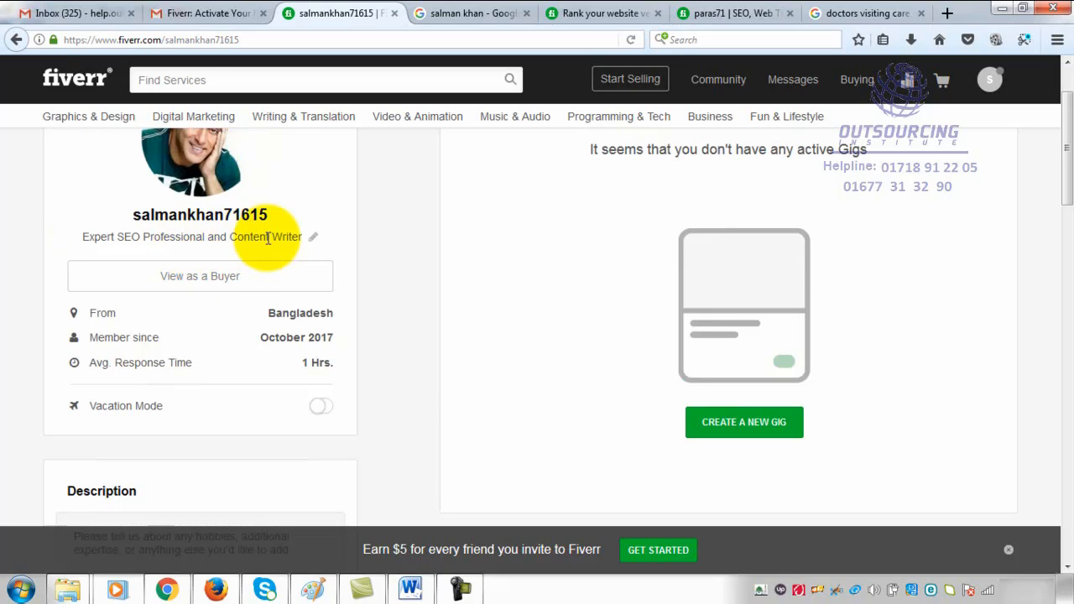
scroll(274, 328, down, 4)
click(227, 401)
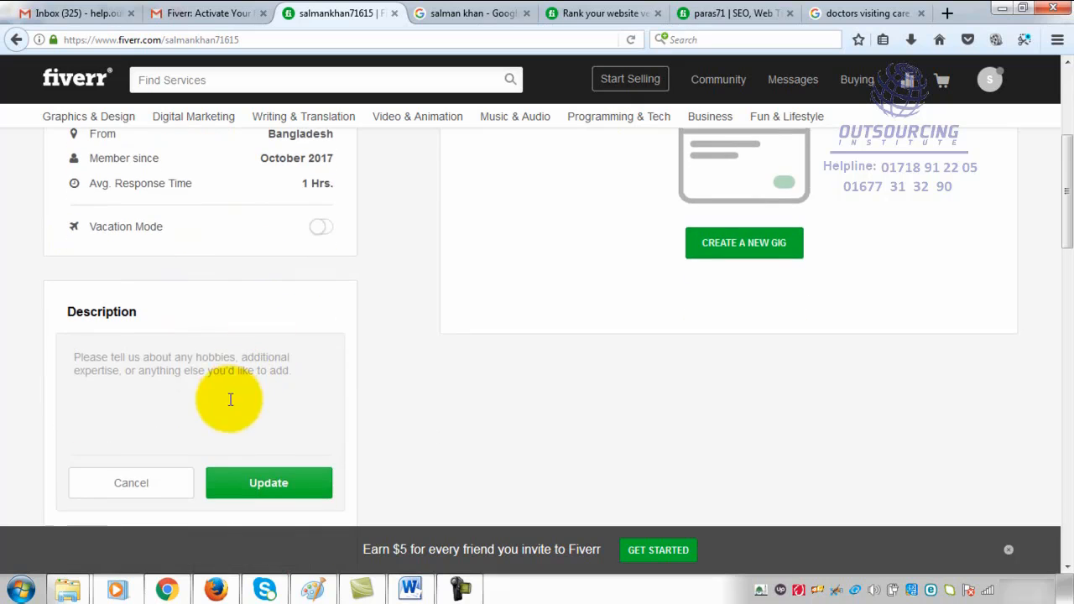
scroll(198, 361, up, 4)
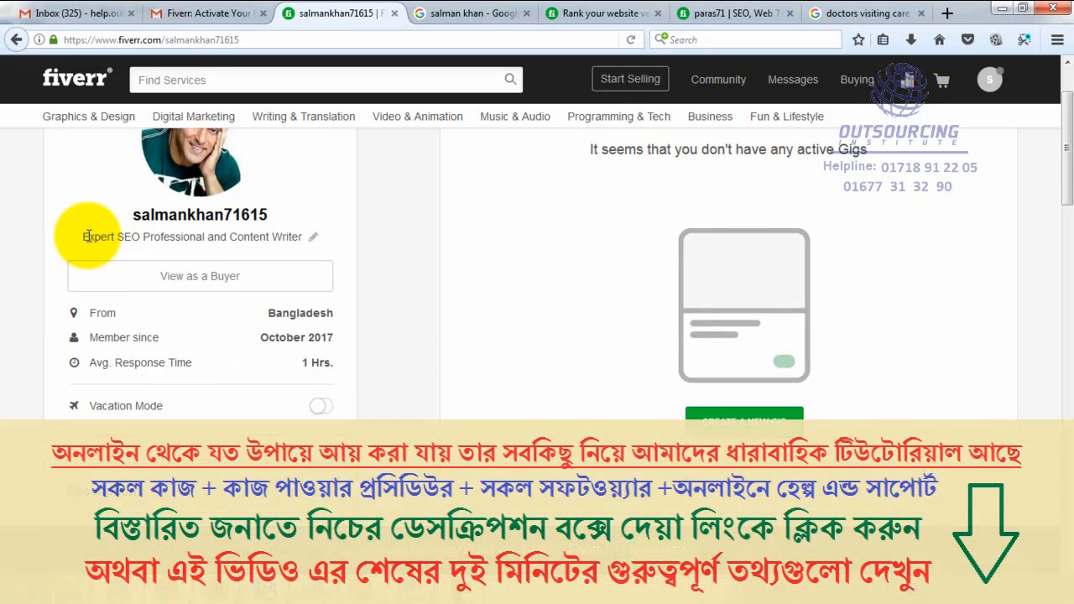
scroll(261, 238, up, 2)
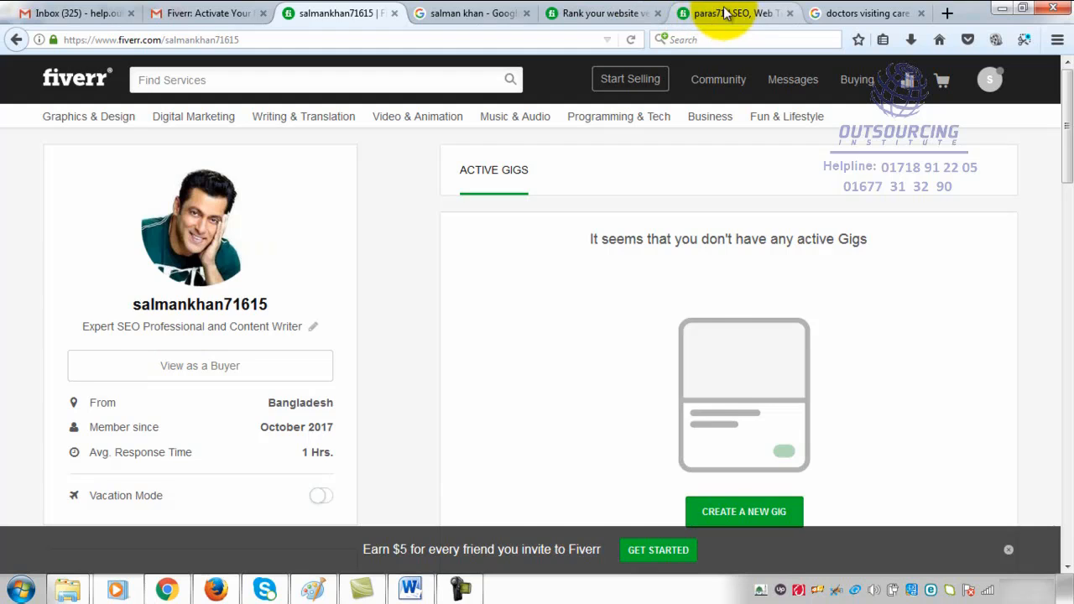
- Examine the established SEO seller's profile, including the tagline, gigs, languages, skills and education
click(701, 13)
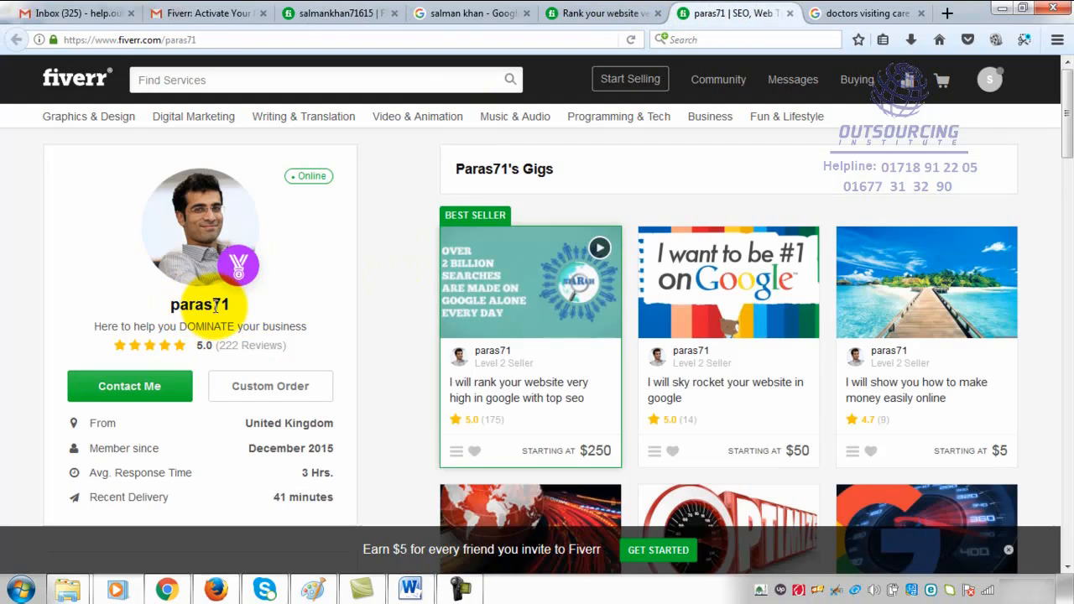
scroll(221, 364, down, 2)
scroll(221, 360, up, 2)
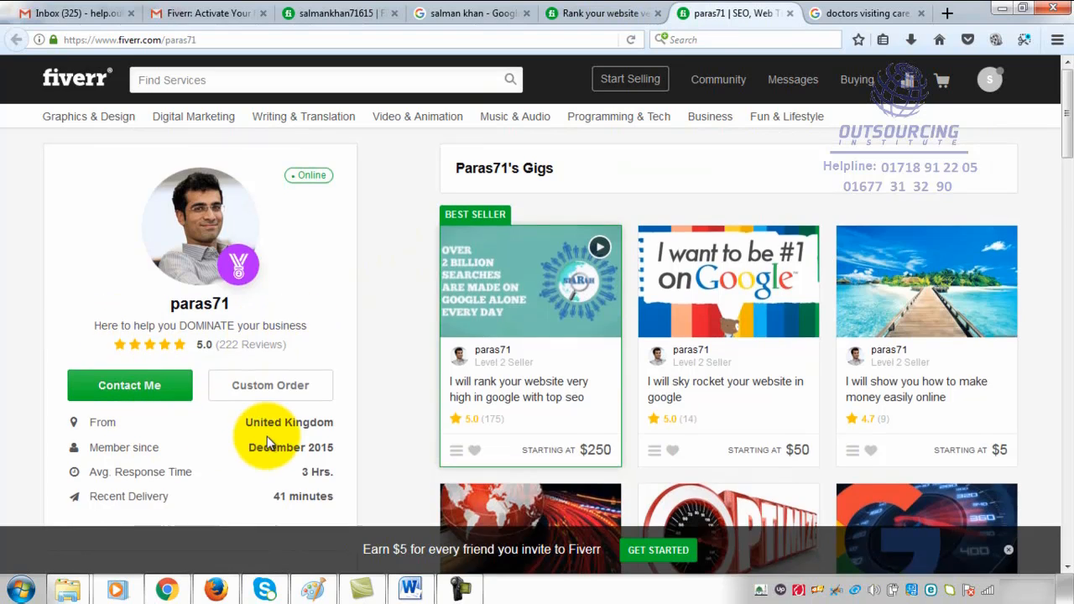
scroll(262, 420, down, 3)
scroll(190, 398, down, 3)
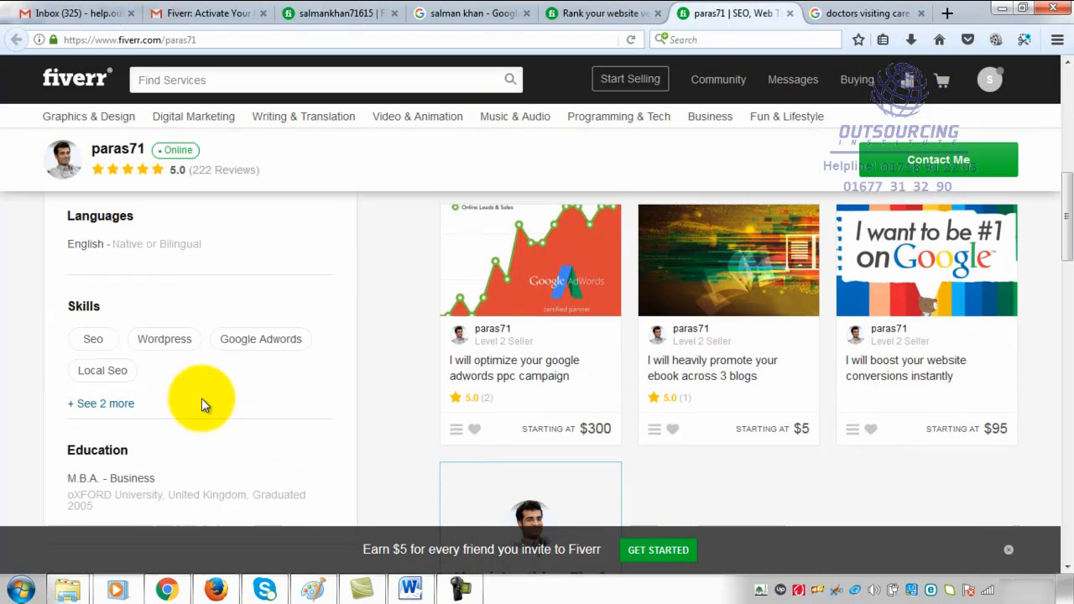
scroll(230, 376, up, 5)
scroll(244, 344, up, 1)
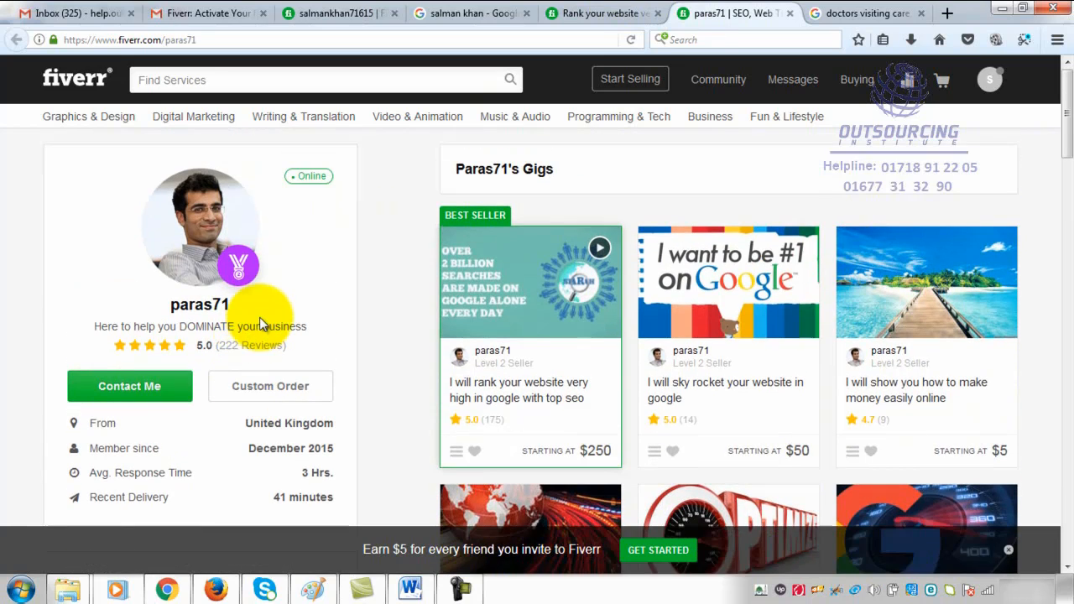
- Return to the seller's own profile and highlight "Expert SEO Professional" in the headline
click(344, 17)
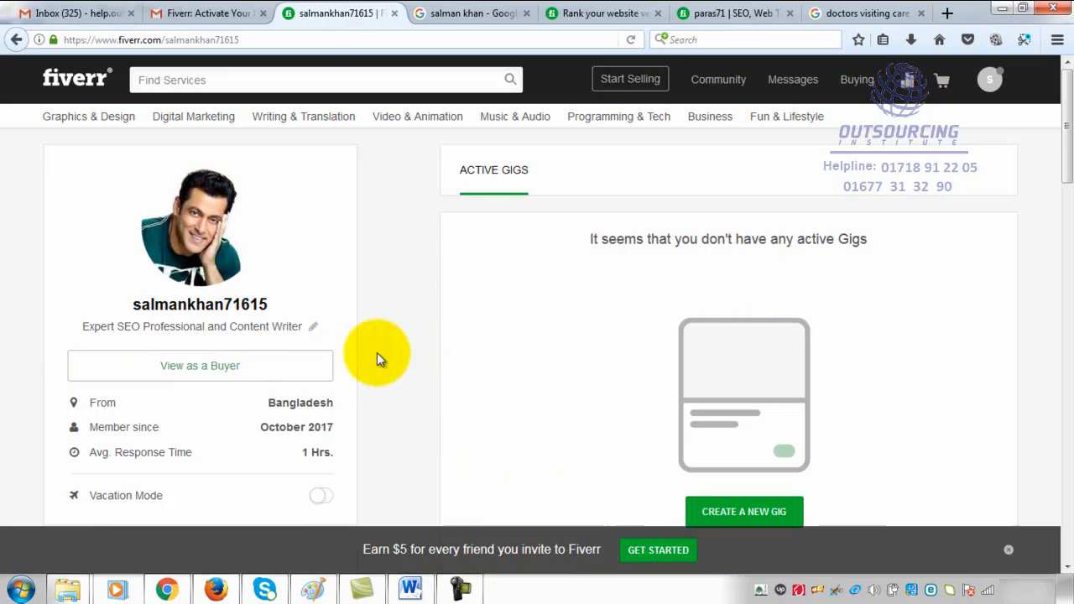
scroll(377, 352, down, 2)
scroll(377, 354, down, 2)
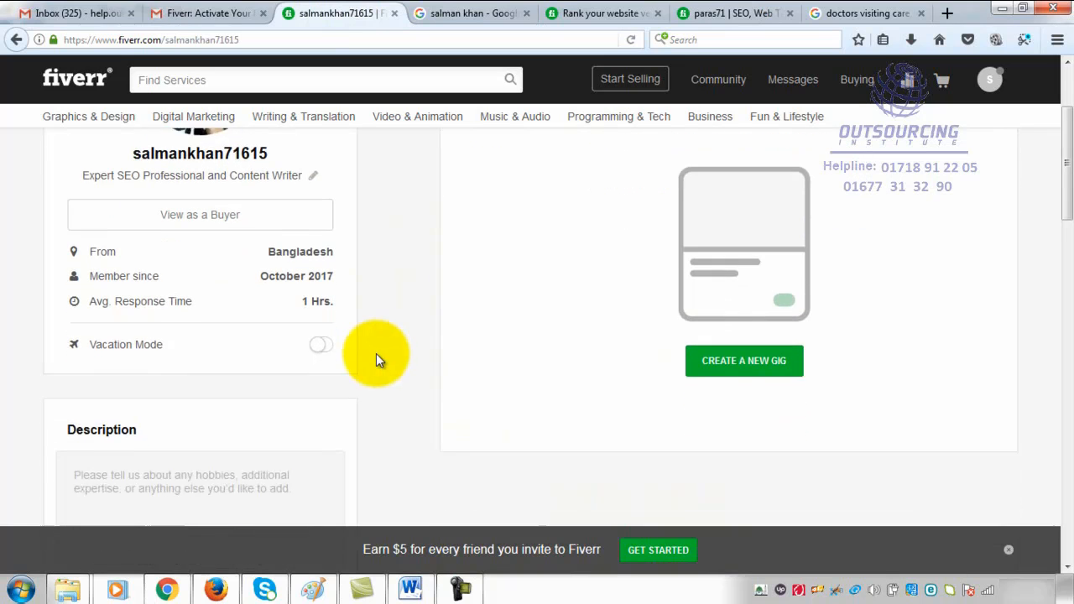
scroll(250, 359, up, 1)
scroll(249, 359, up, 1)
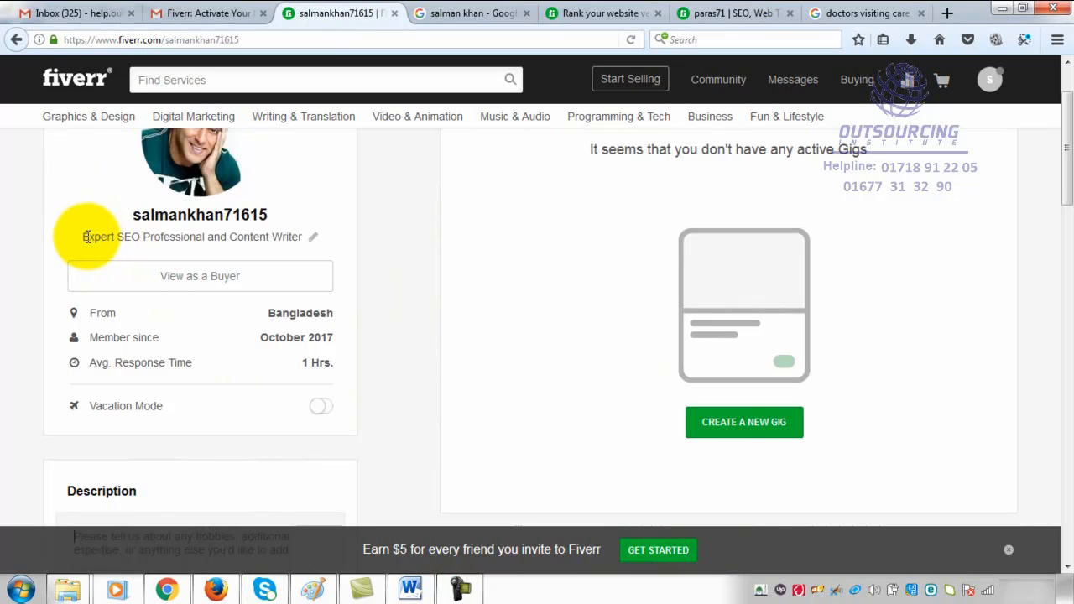
drag(83, 238, 206, 240)
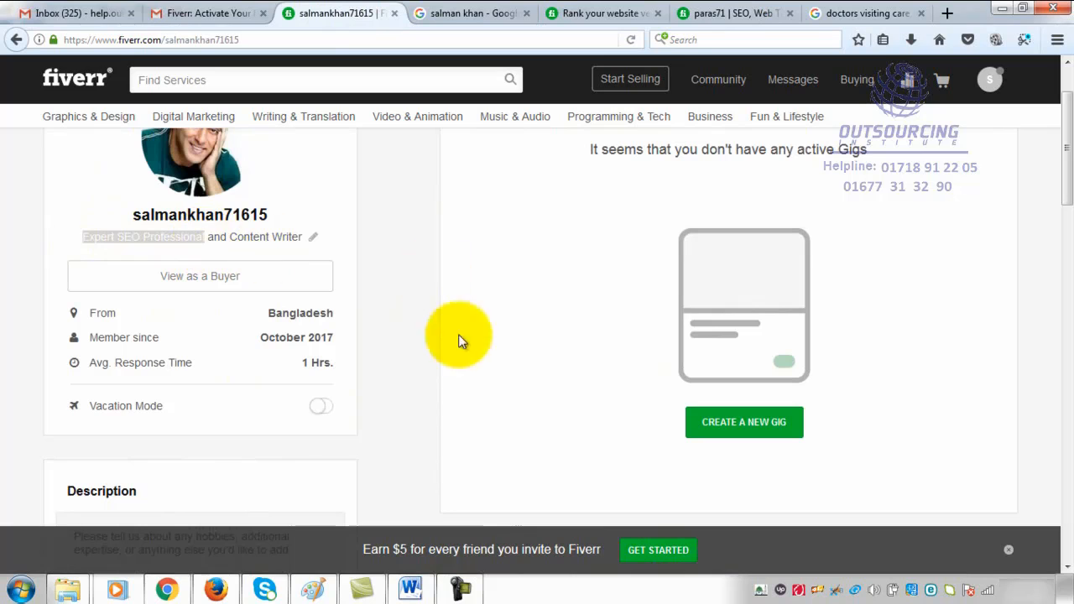
- Enter "Link Building" and "Facebook Marketing" on separate lines in the profile description
scroll(340, 436, down, 4)
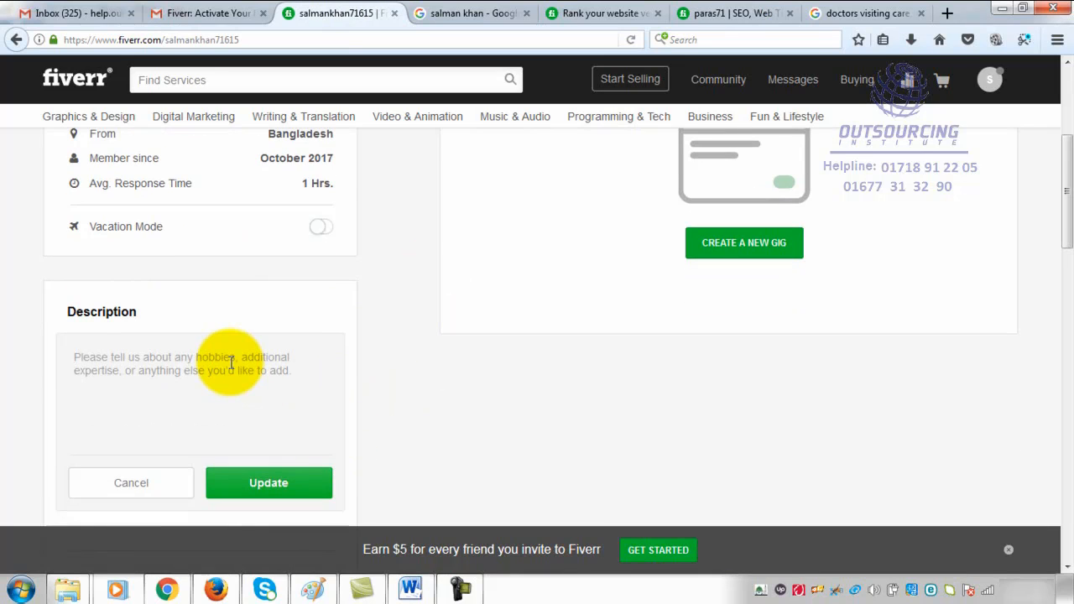
text(Link Bu)
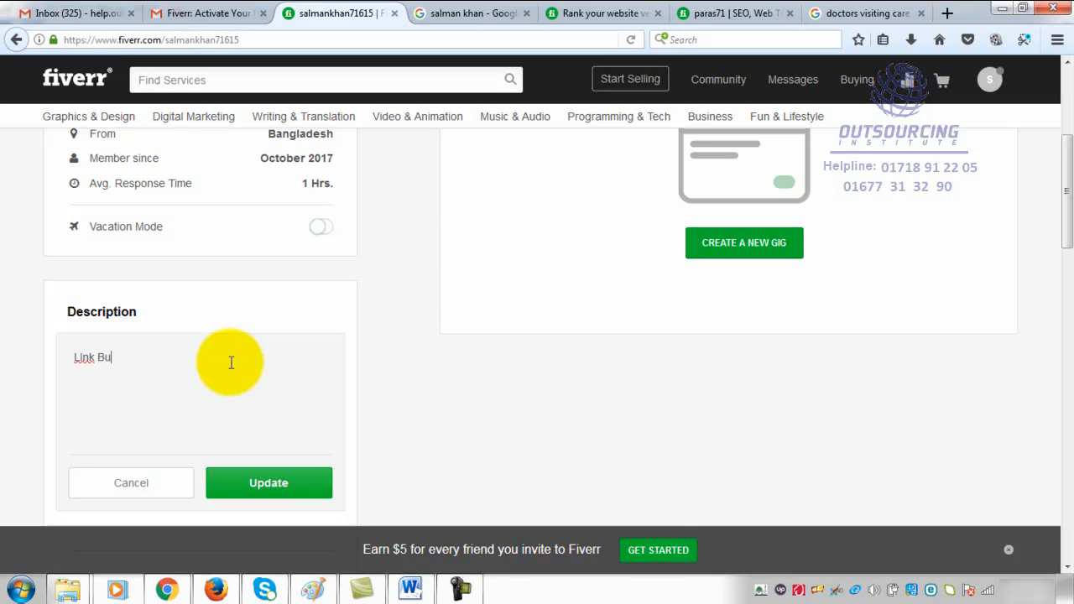
text(ilding)
text(Facebo)
key(BackSpace)
key(BackSpace)
key(BackSpace)
text(ebook Markeign)
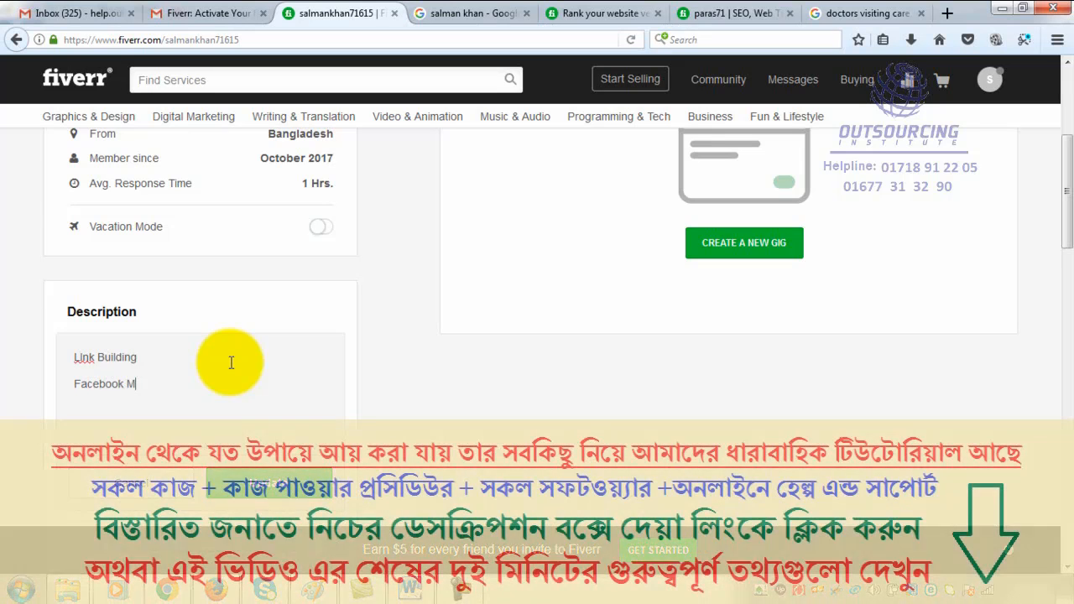
key(BackSpace)
key(BackSpace)
key(BackSpace)
text(ting )
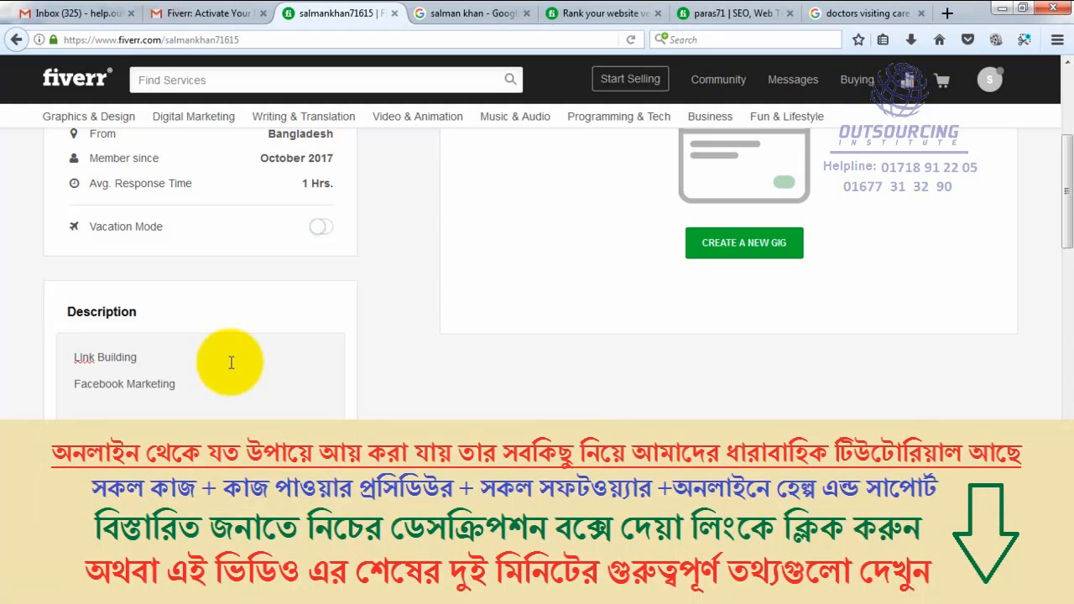
text(Youtube Marketing)
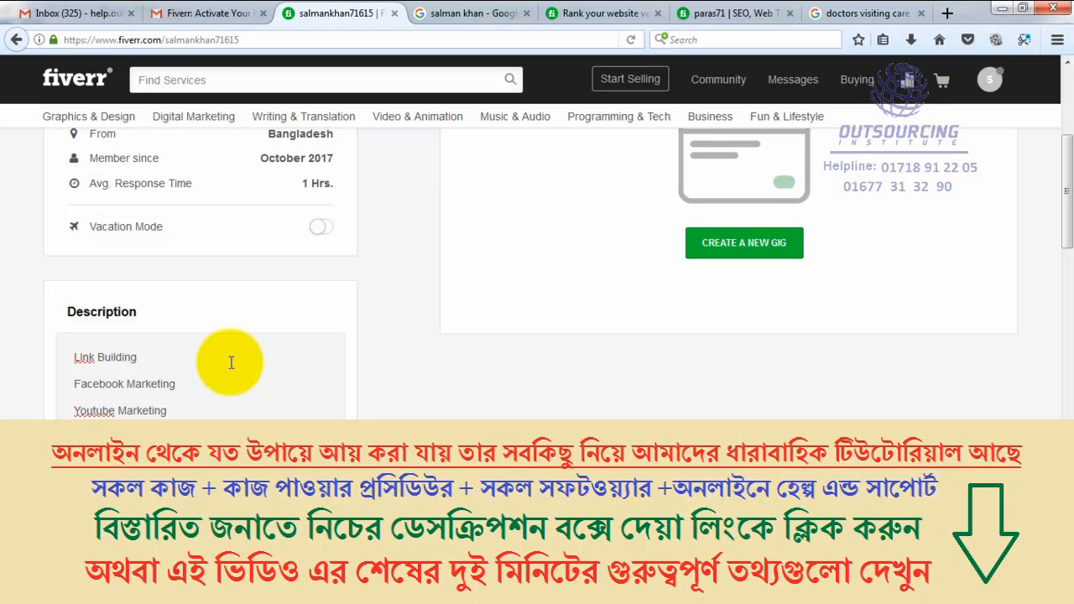
text( Google Top Ran)
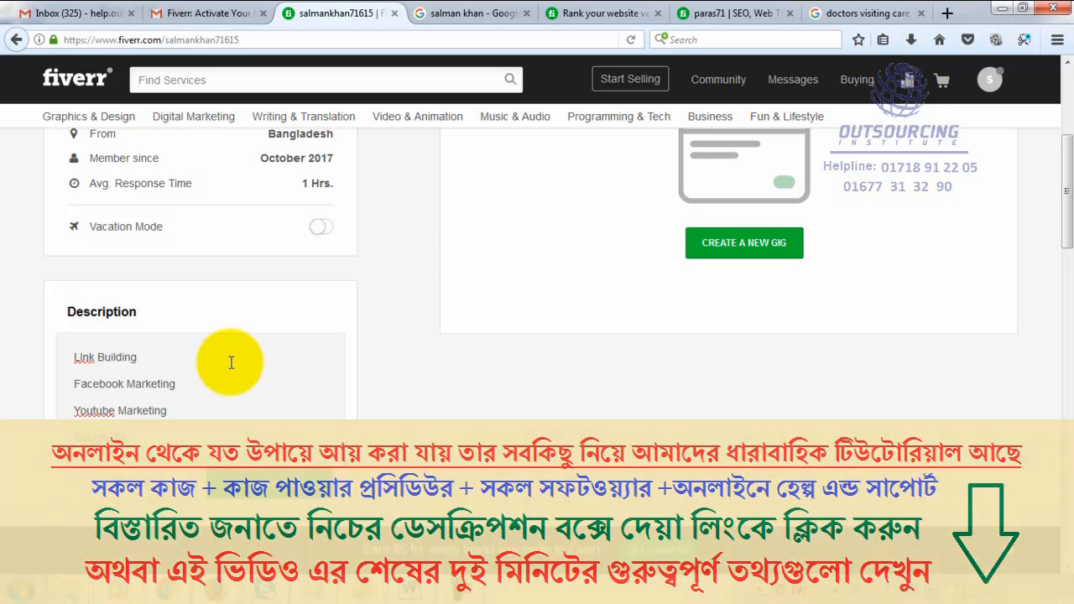
text(king)
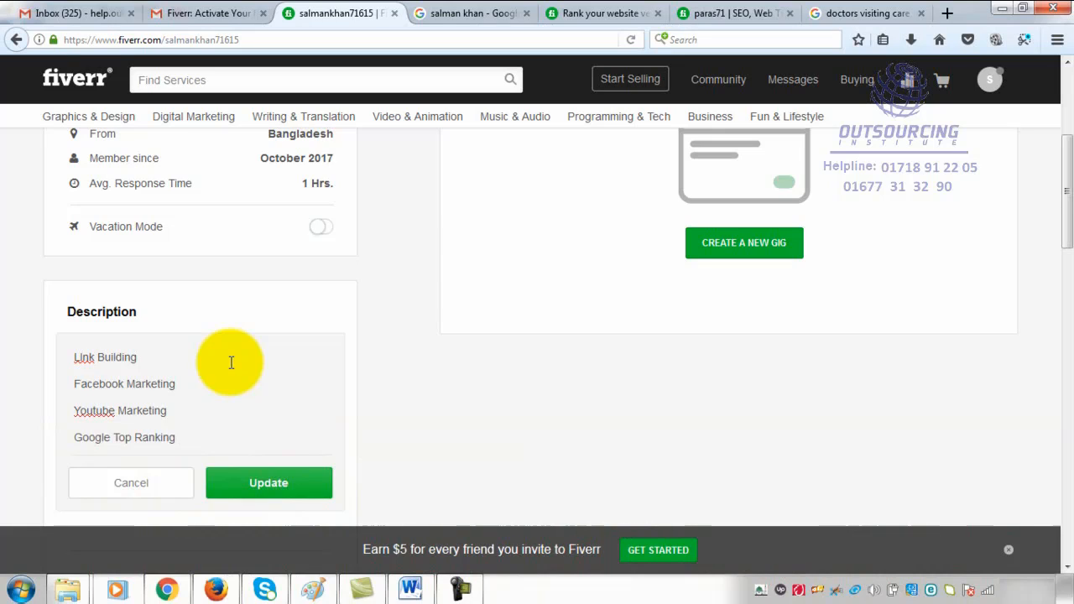
- Add a colon and about two lines of placeholder text after "Link Building", leaving a blank line below it
click(162, 365)
key(Return)
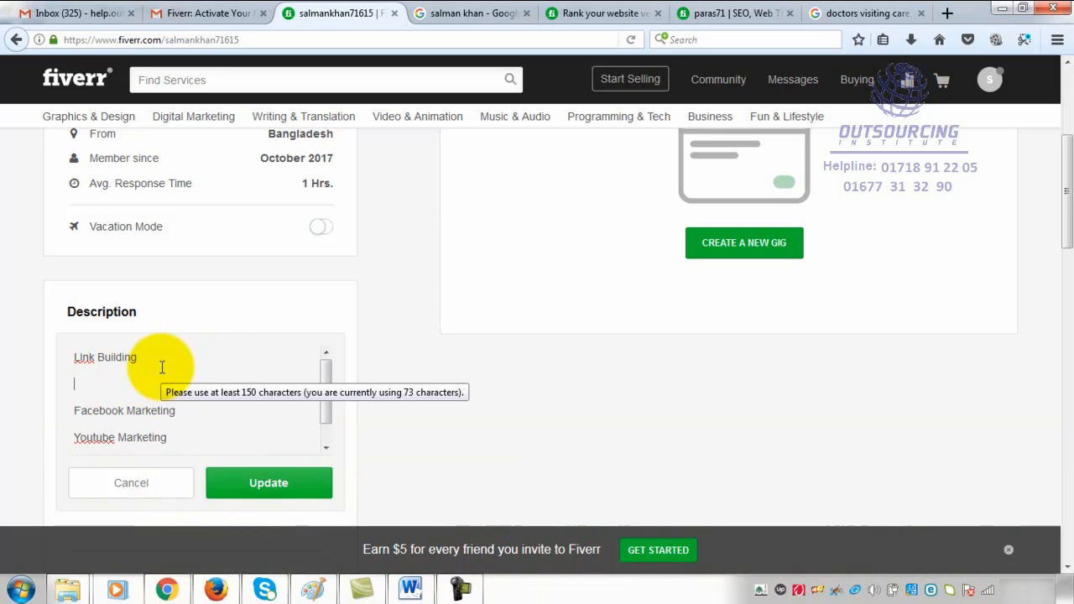
key(BackSpace)
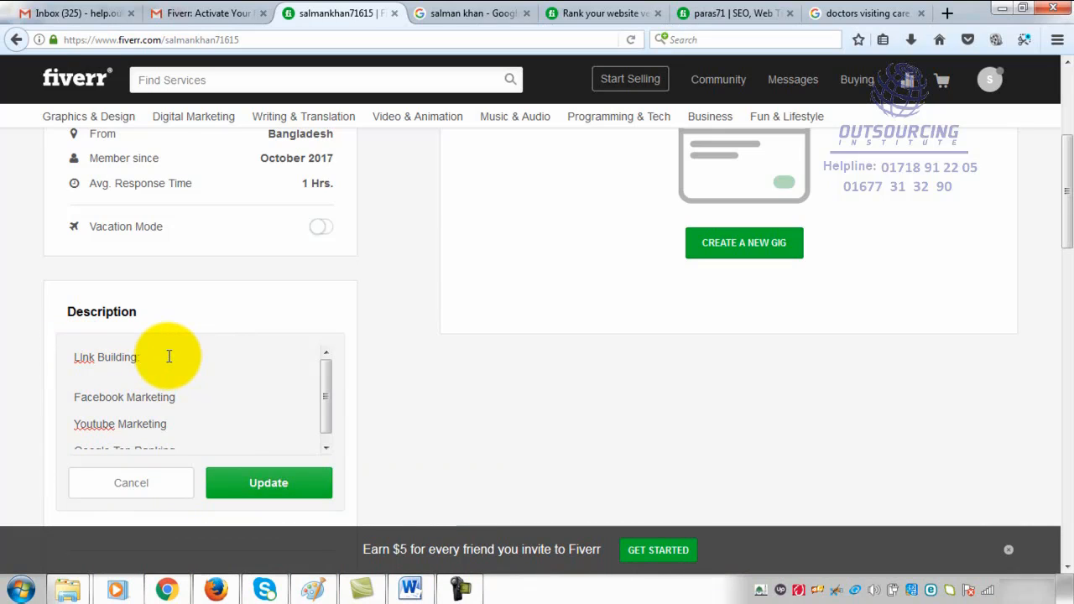
text(aslkdfa sldfj alkj)
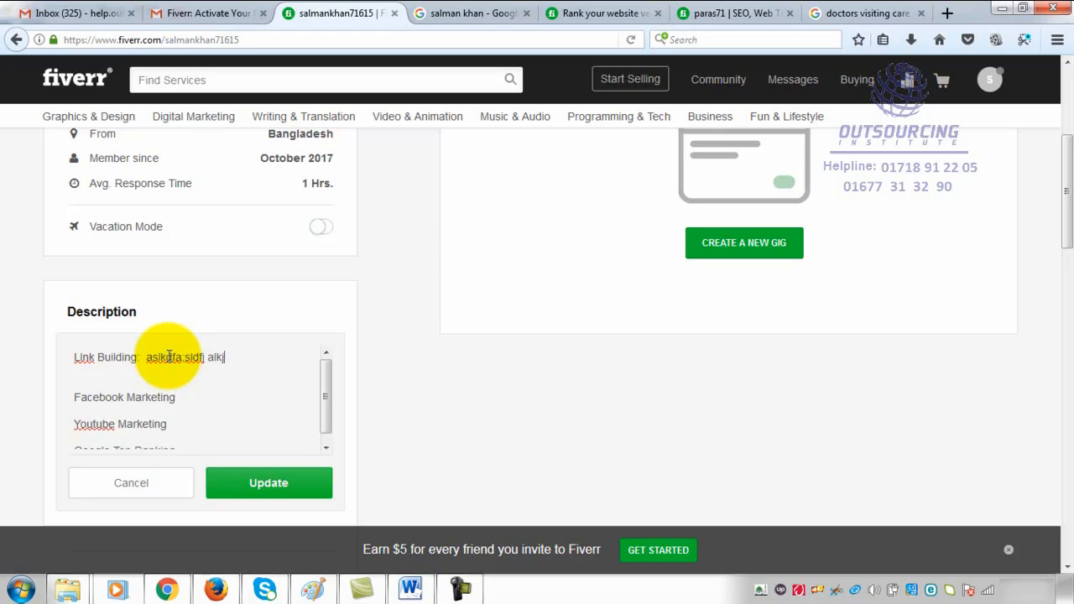
text(f lkj aldsfkjlakjsdf a;ldfjaklj)
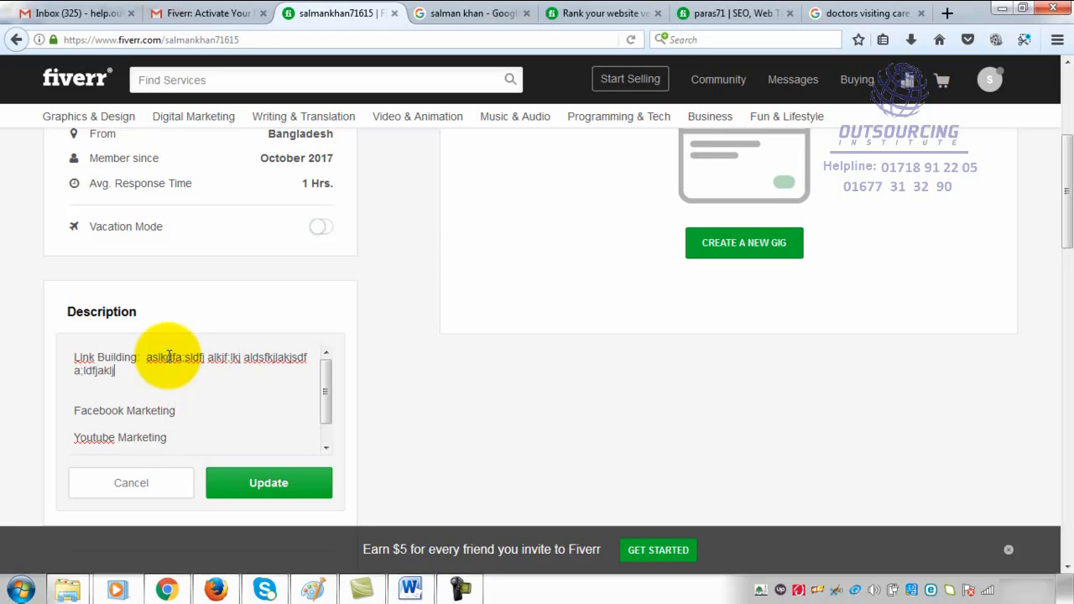
text(aldsfja;lfkj)
text(lfkjaslfkja:lkdfj a:ldsfjdfkjl)
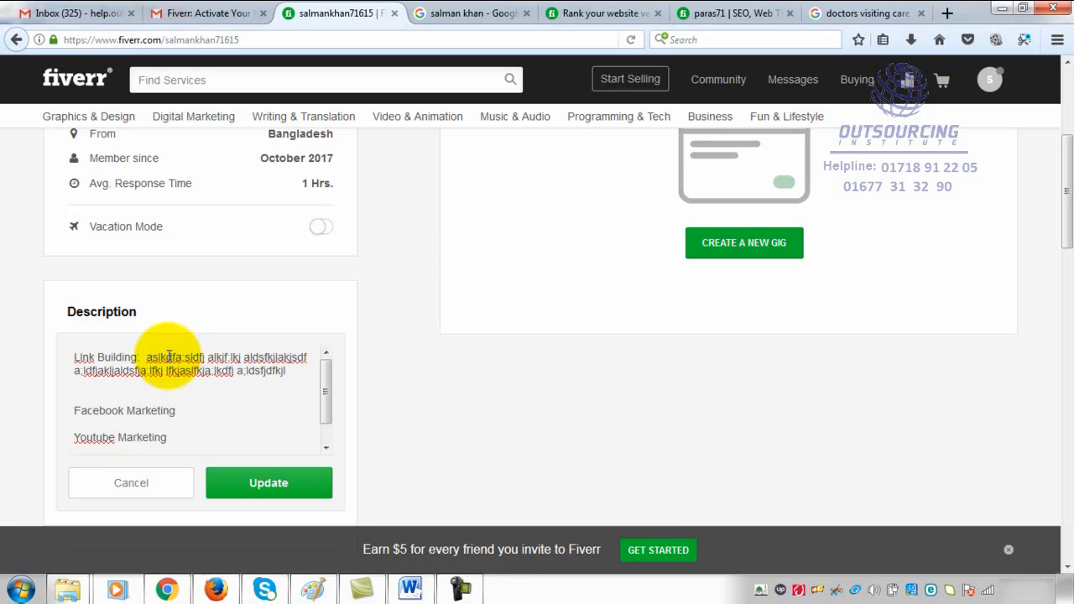
- Add a colon and about three lines of placeholder text after "Facebook Marketing" in the description
click(210, 424)
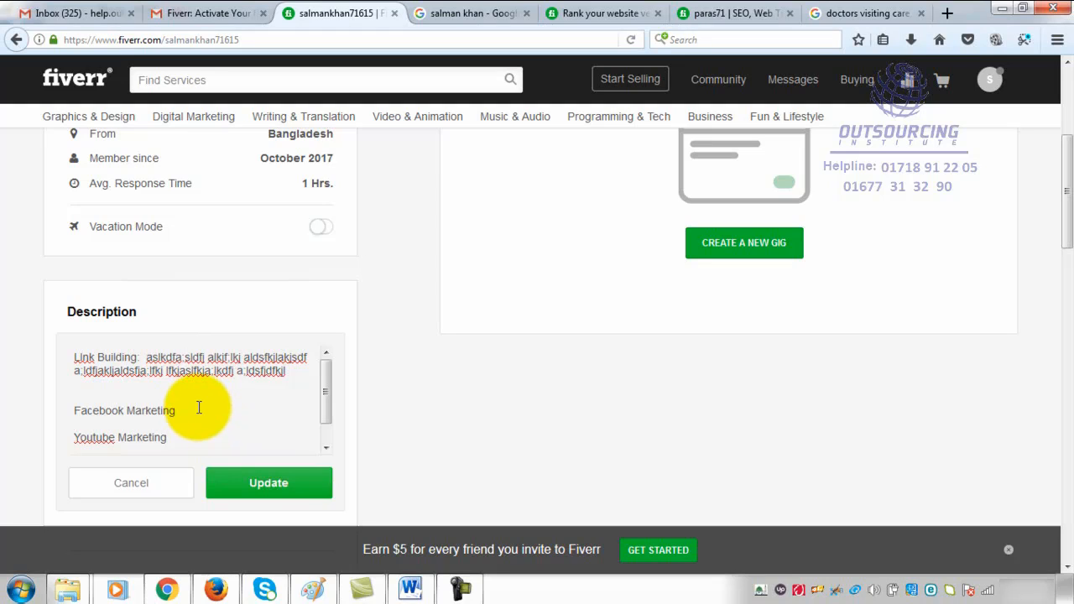
text(alskjf alskdfj a:lkjdflkadsfj alkjf lkjsd flkj)
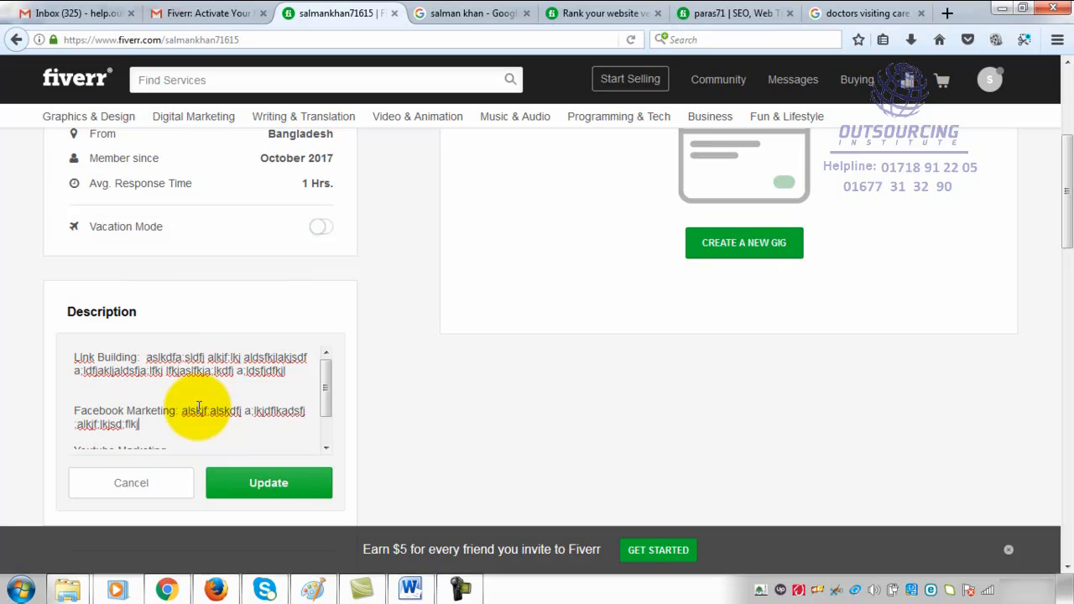
text( a:lskjdf aslkdfj a;lskjf;alskdfj a;lskdfj)
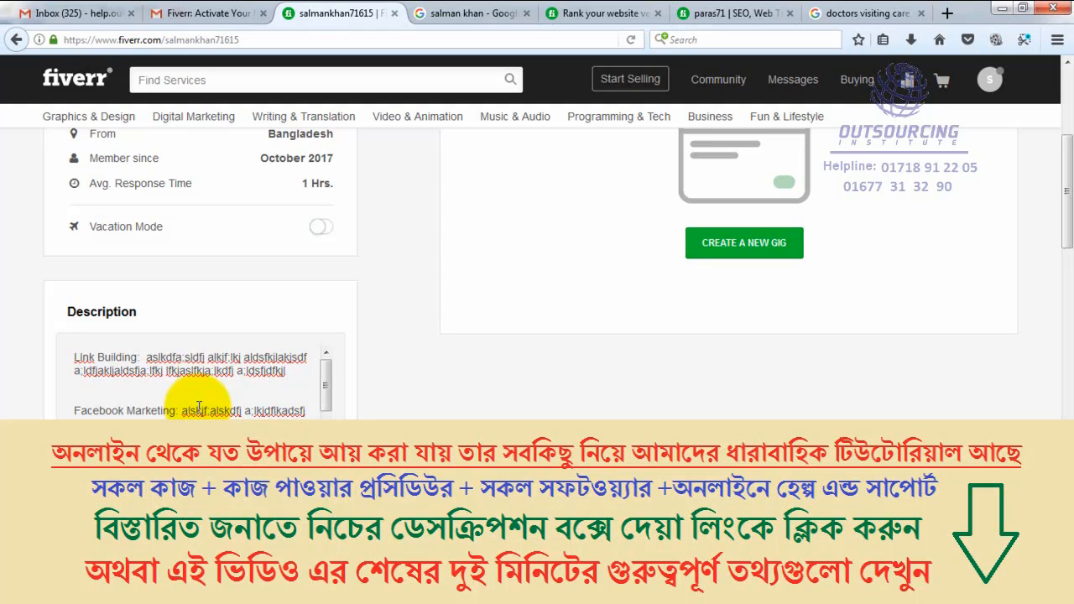
- Add a colon and about two lines of placeholder text after "Youtube Marketing" in the description
scroll(199, 408, down, 1)
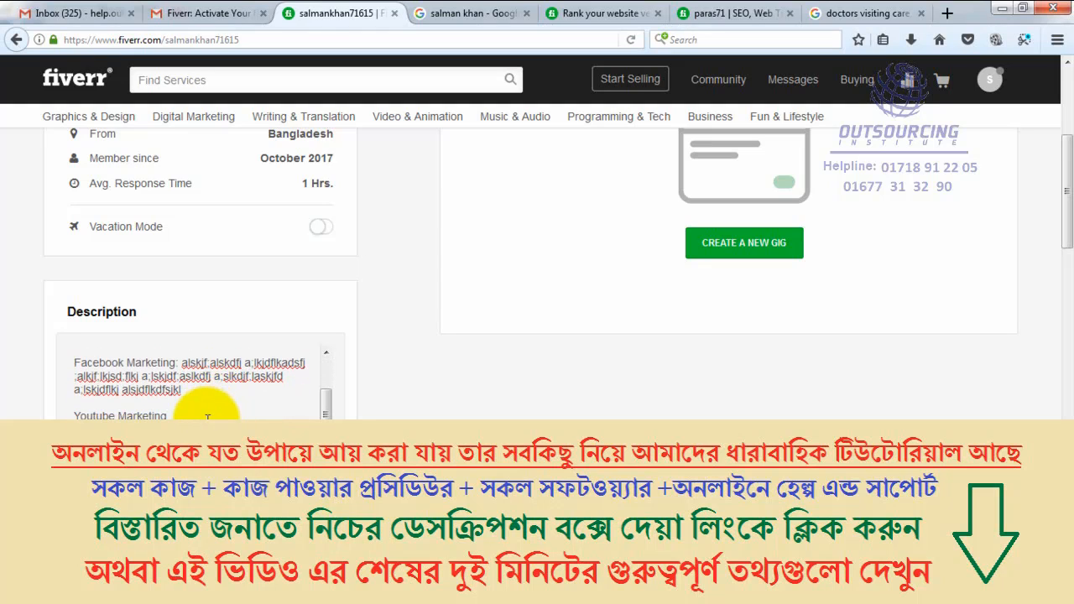
text(: asldfkja;ldskfj alsdfklkfsklsdfj l)
text(skdjf;laskdfj)
text(a;lsdkfja;l)
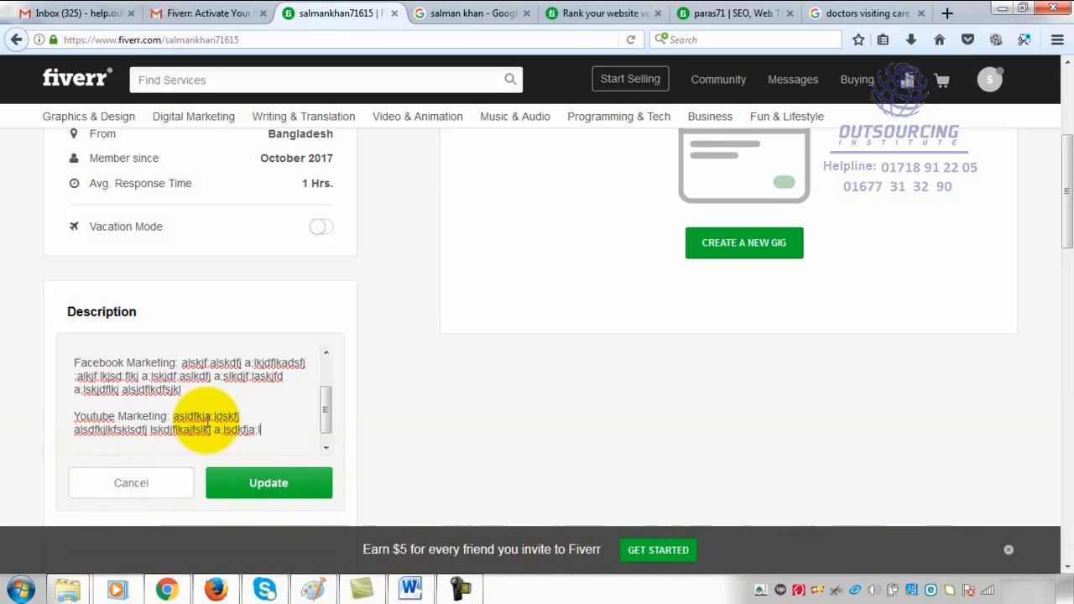
text(dfsk)
key(Home)
text(j;l)
- Add a colon and placeholder text after "Google Top Ranking", and return to the beginning of the description
scroll(252, 409, down, 1)
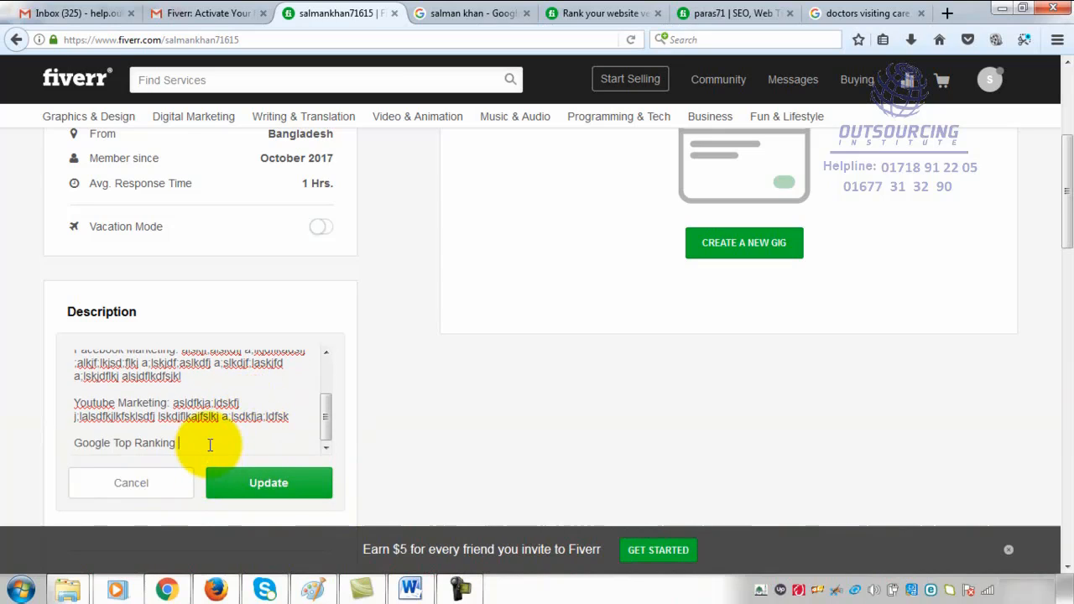
text(a;lskdfj;laskjdfj)
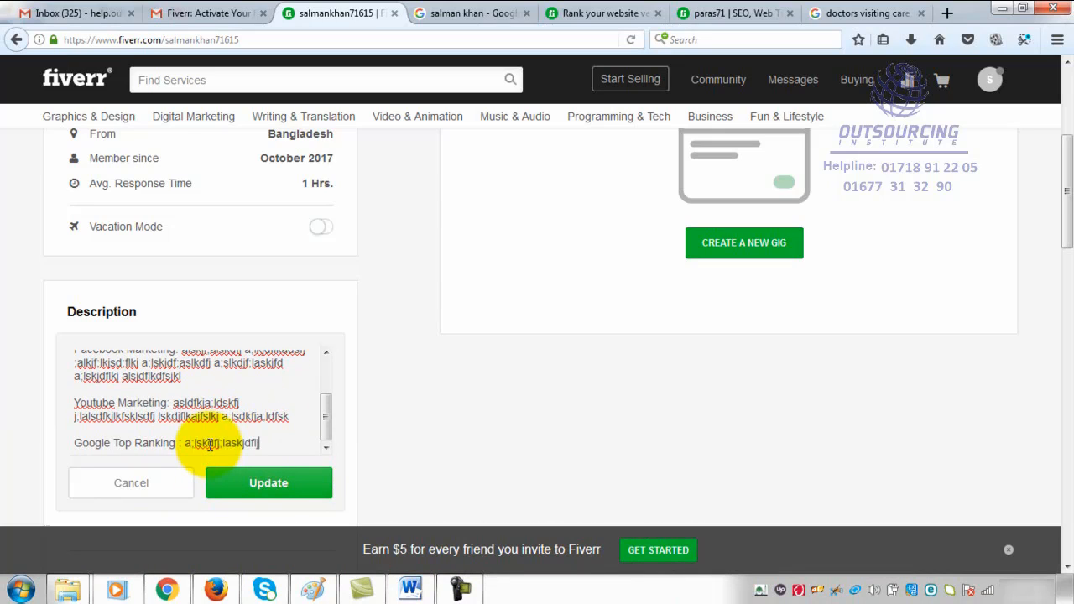
text(lsjdkjf;asldfkj)
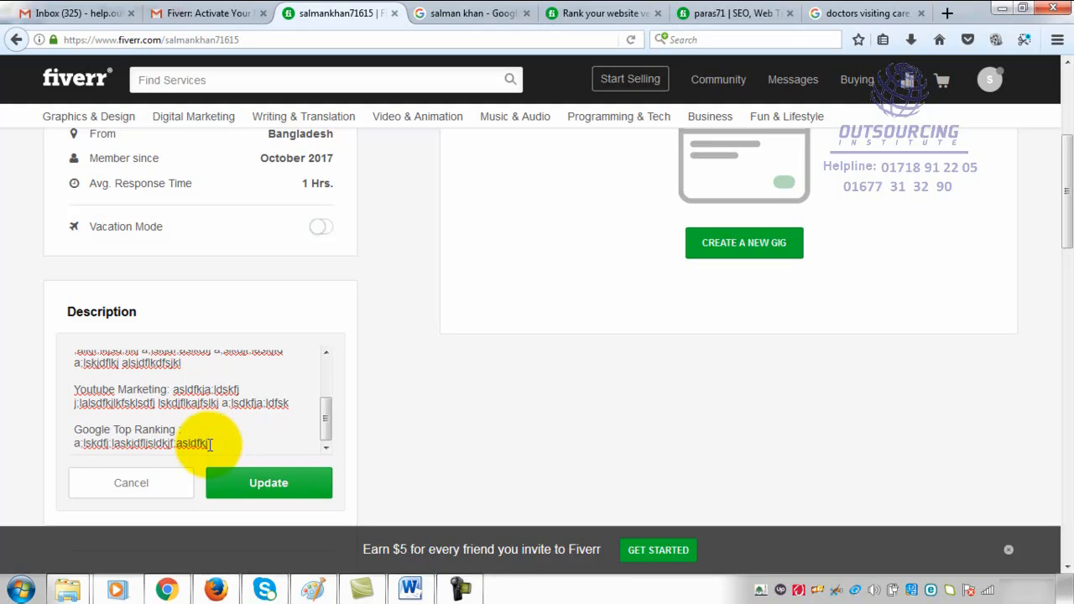
key(Up)
scroll(227, 422, up, 3)
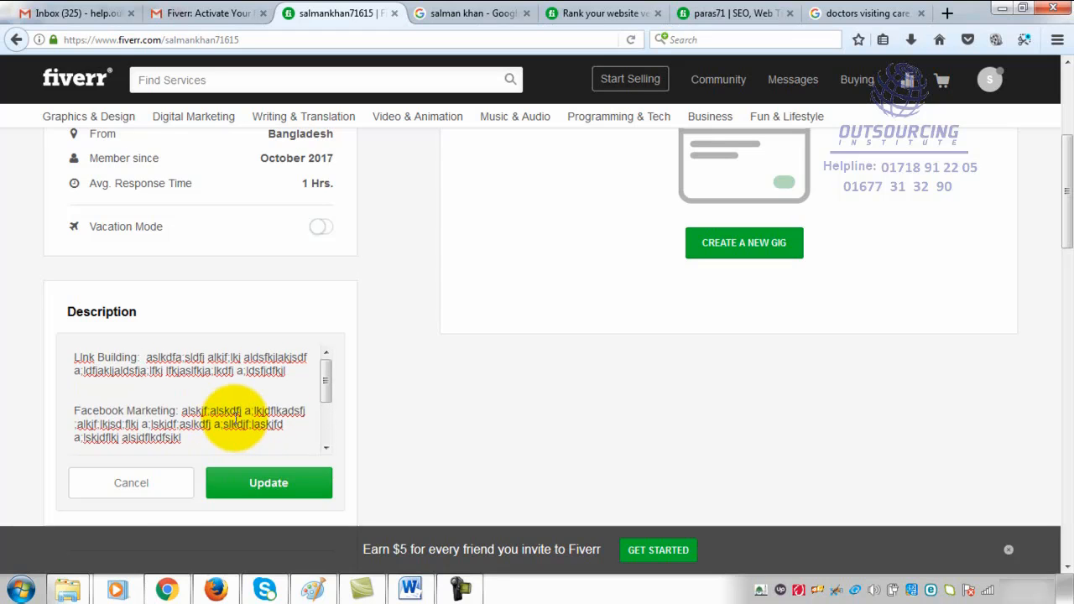
- Compare the drafted service entries in the description with the profile headline and details above it
scroll(229, 420, up, 2)
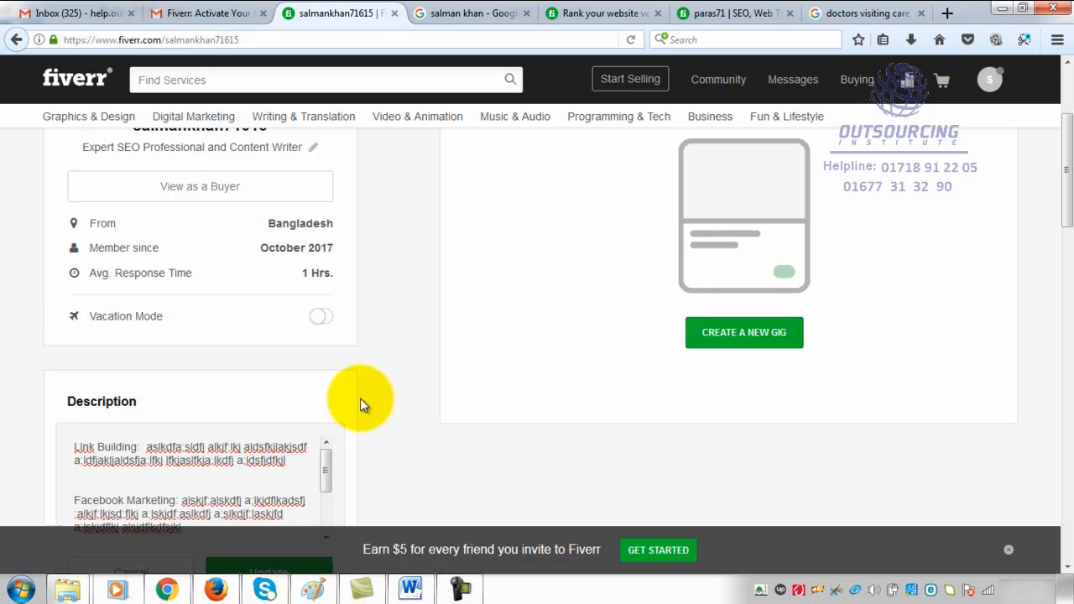
scroll(363, 400, down, 2)
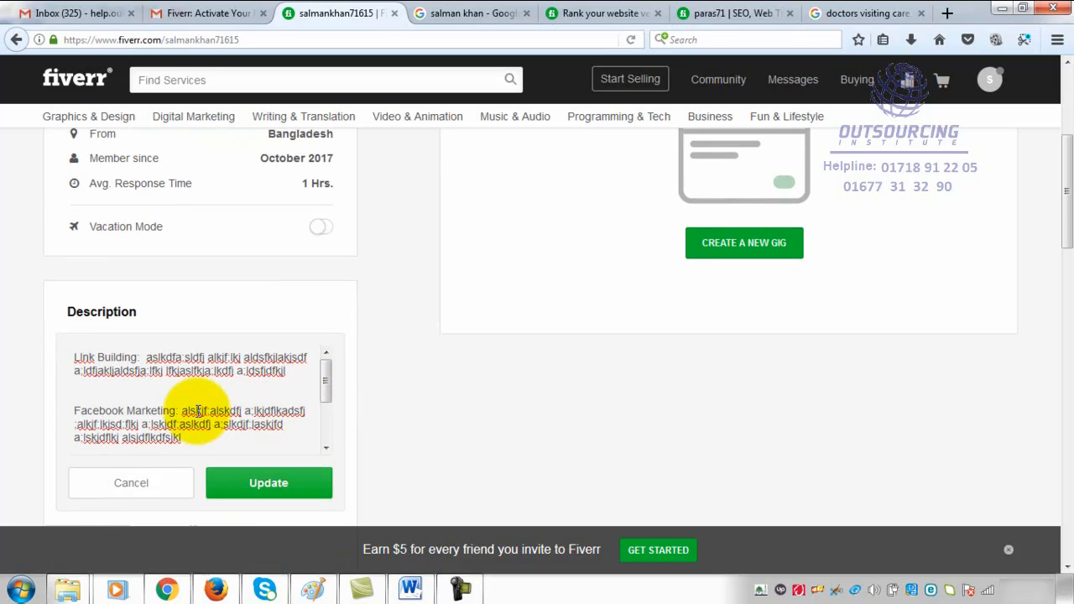
scroll(202, 407, up, 4)
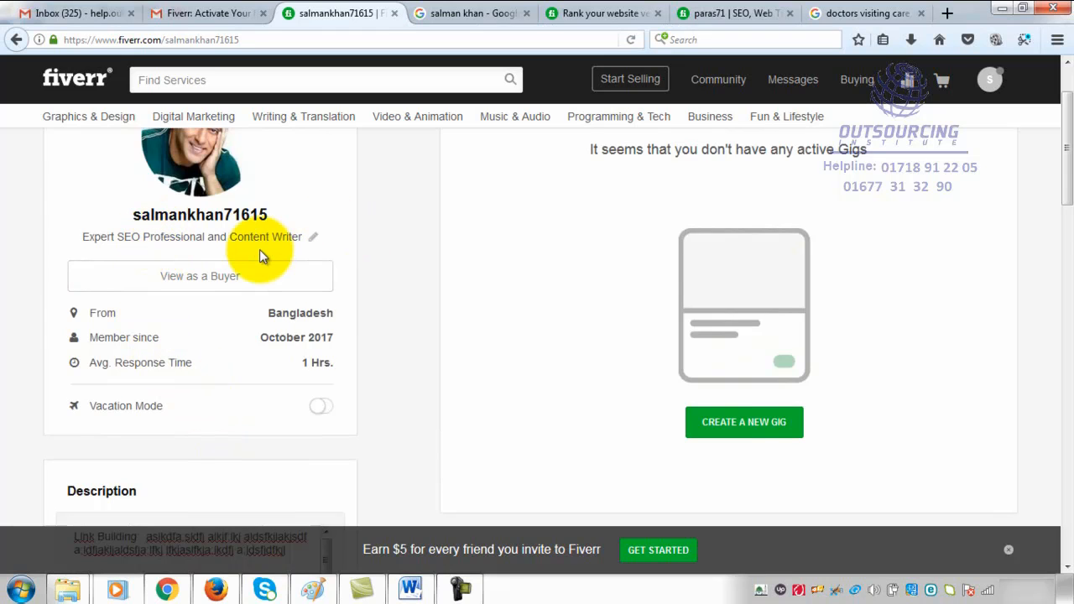
scroll(262, 256, down, 4)
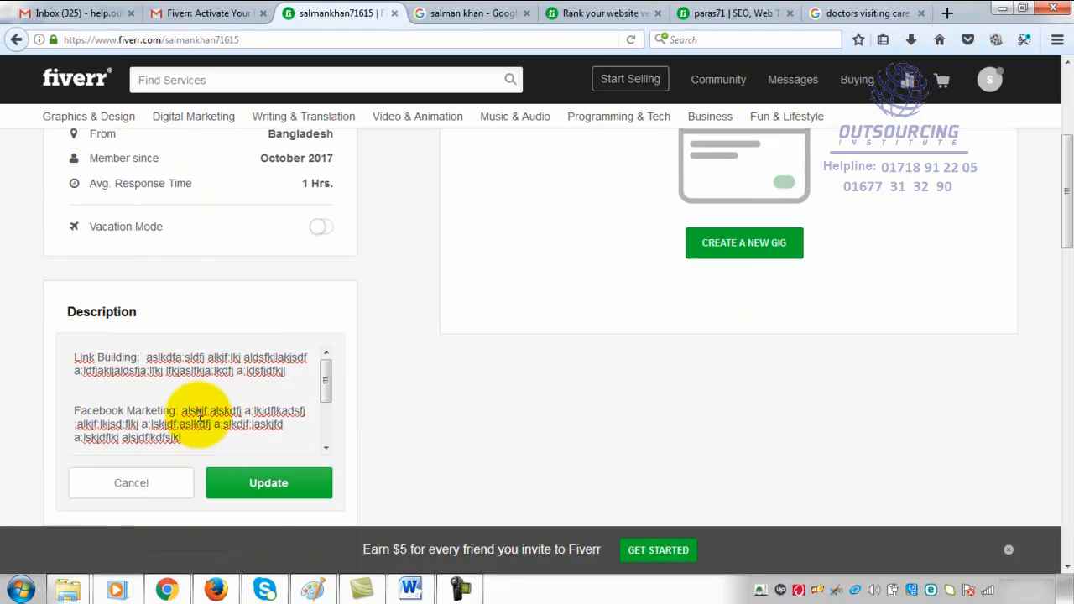
scroll(227, 360, up, 4)
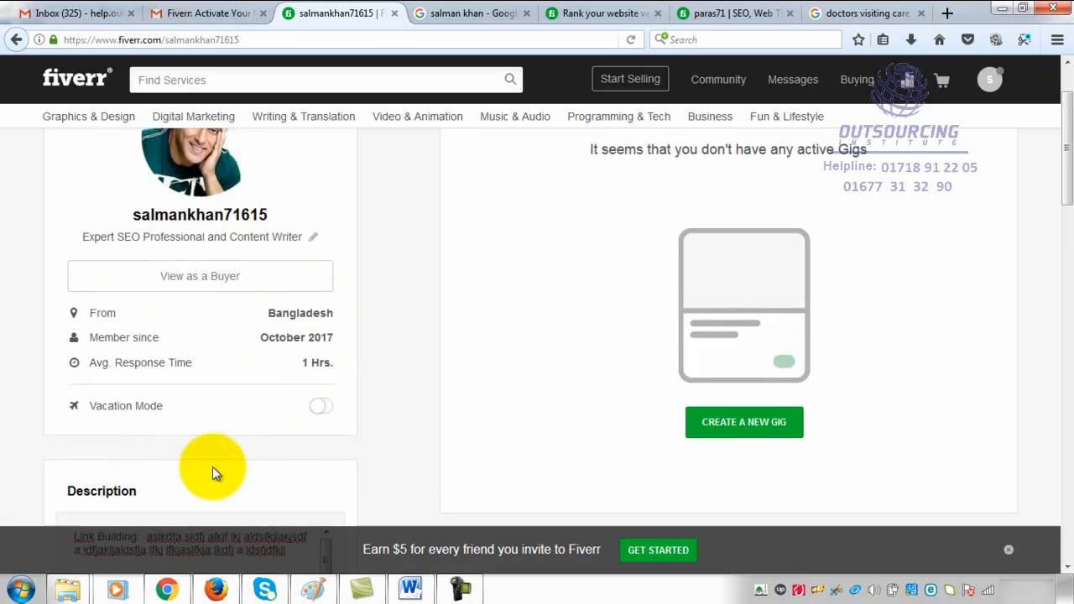
scroll(212, 467, down, 5)
click(198, 349)
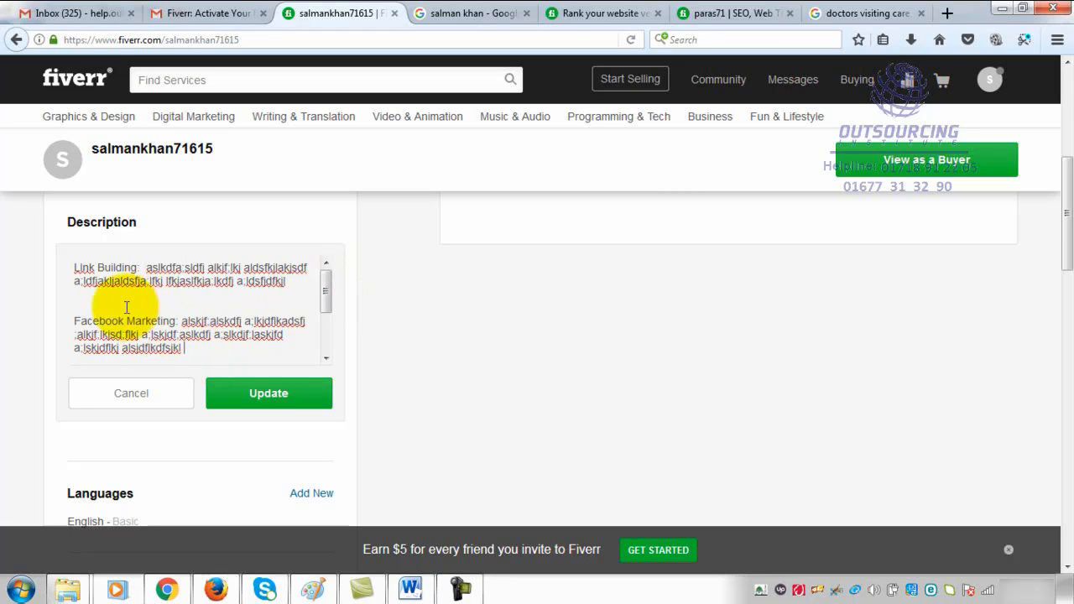
scroll(176, 316, up, 3)
scroll(176, 316, up, 1)
scroll(168, 456, down, 3)
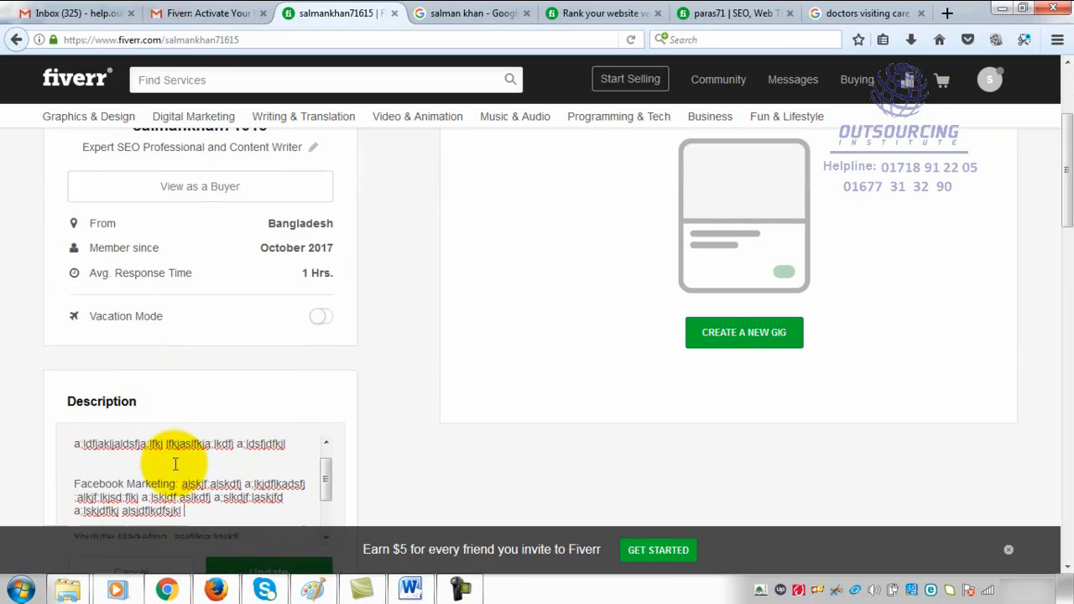
scroll(168, 451, up, 1)
scroll(183, 481, up, 1)
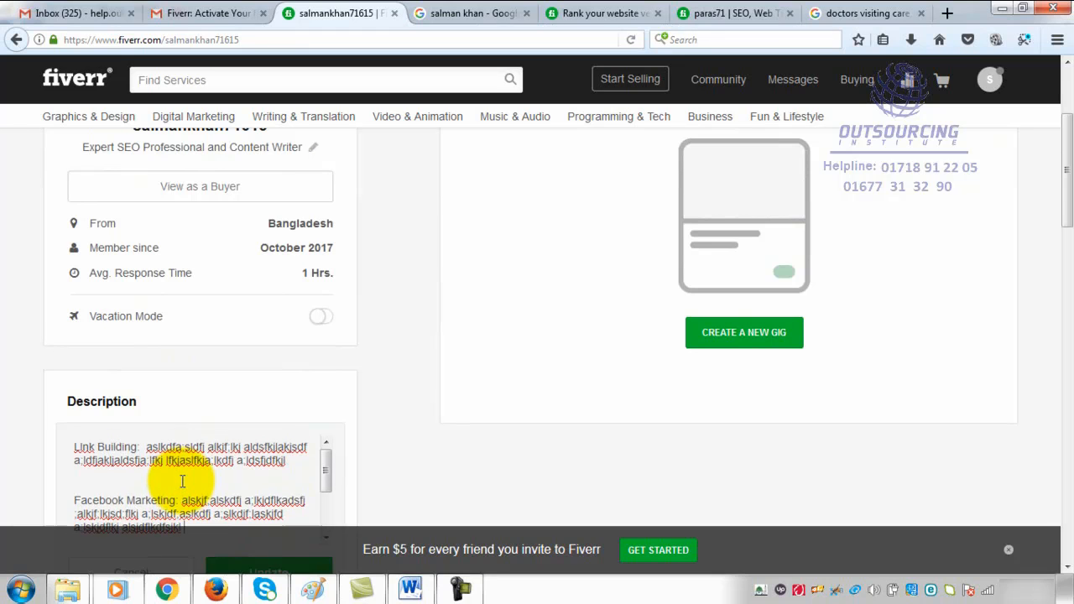
scroll(384, 439, down, 4)
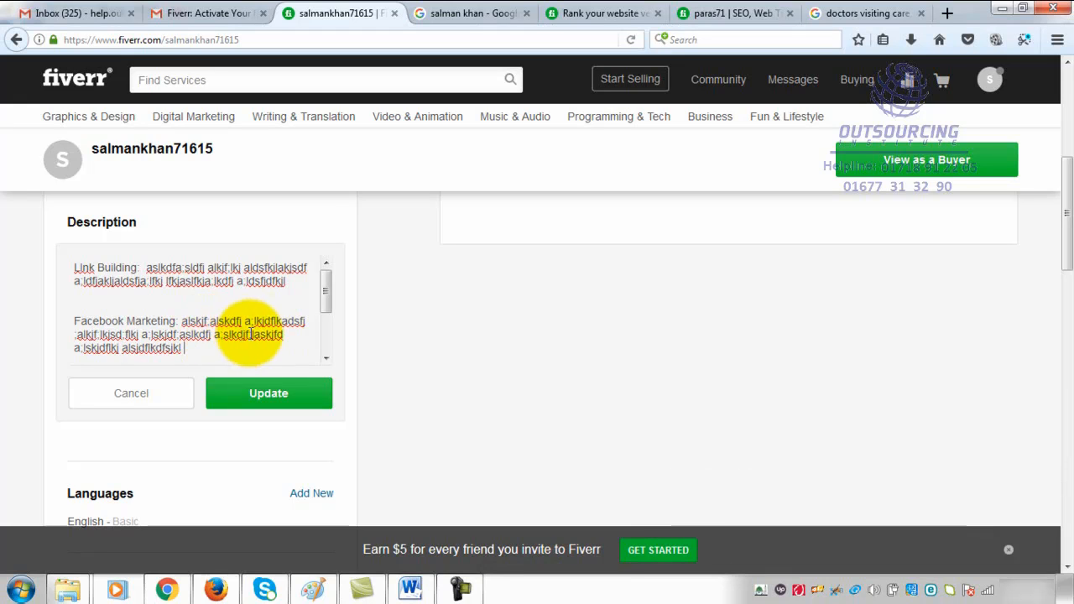
scroll(256, 328, up, 4)
- Correct the spelling of "Youtube" to "YouTube" in the description's Youtube Marketing entry
scroll(247, 461, down, 3)
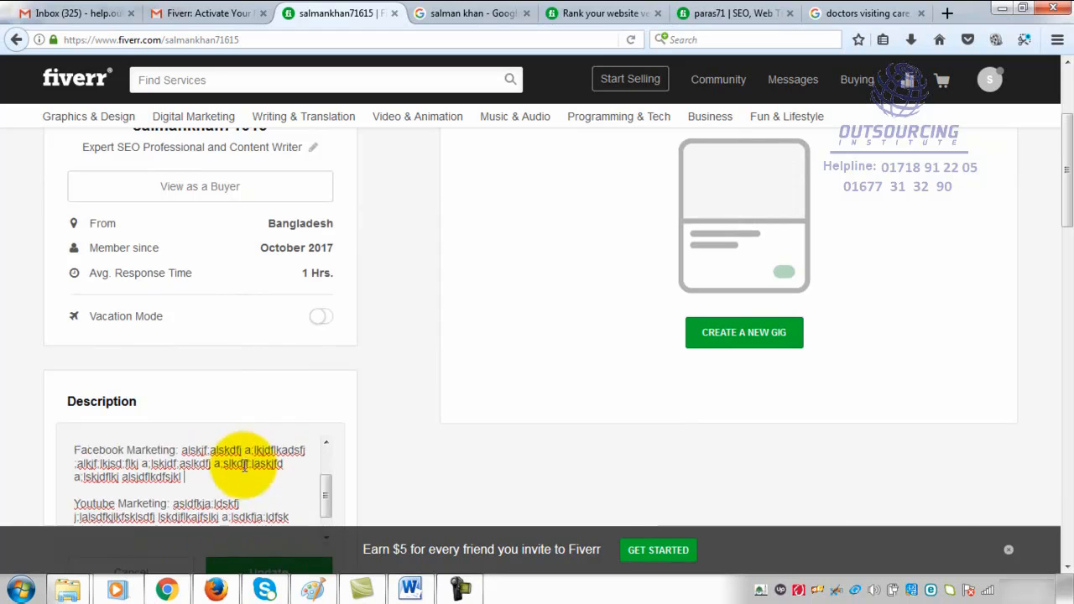
scroll(431, 457, down, 1)
scroll(432, 461, down, 2)
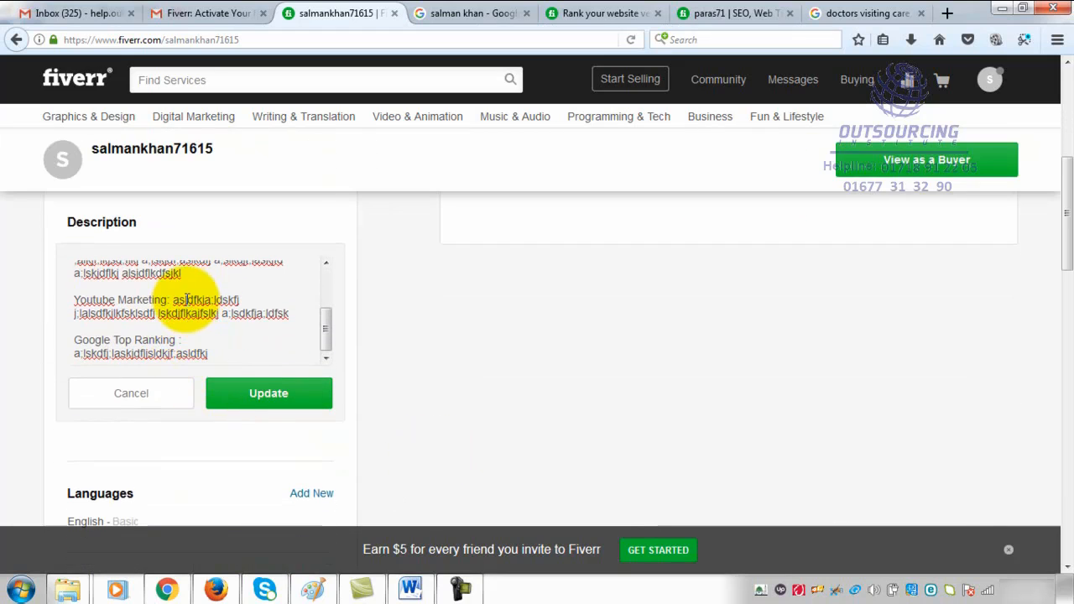
right_click(98, 300)
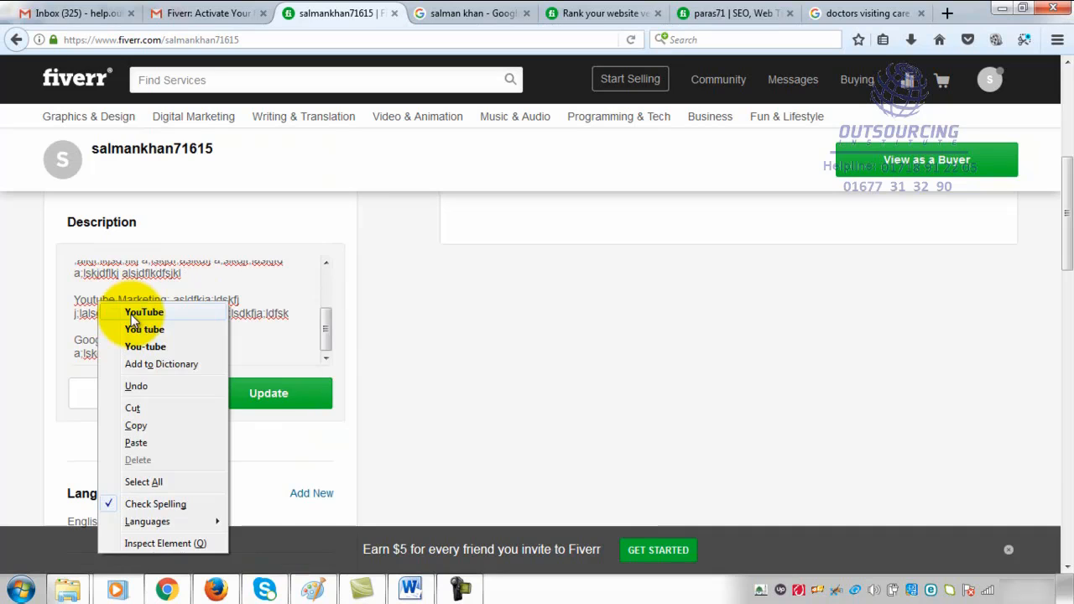
click(132, 316)
- Remove the extra blank line between the Link Building and Facebook Marketing entries in the description
scroll(210, 302, up, 4)
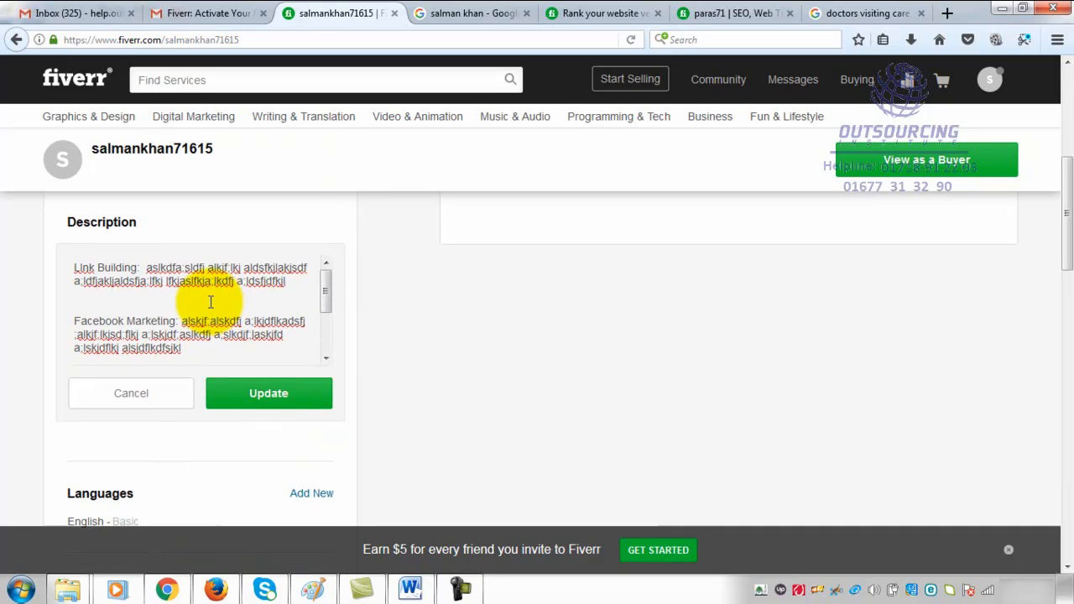
scroll(211, 302, up, 3)
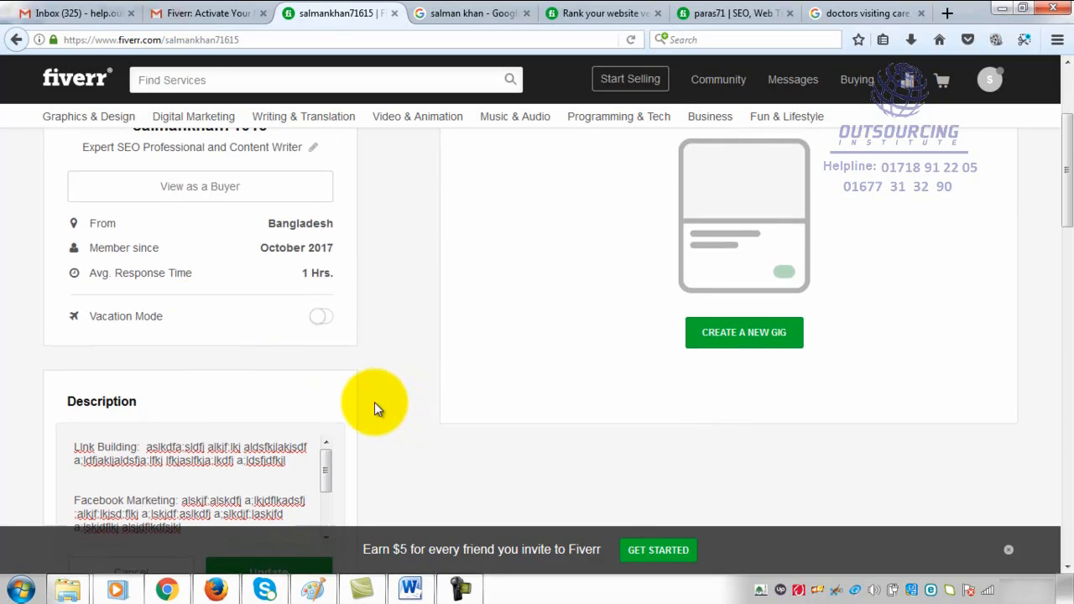
scroll(374, 408, down, 3)
scroll(209, 246, down, 3)
scroll(232, 268, up, 4)
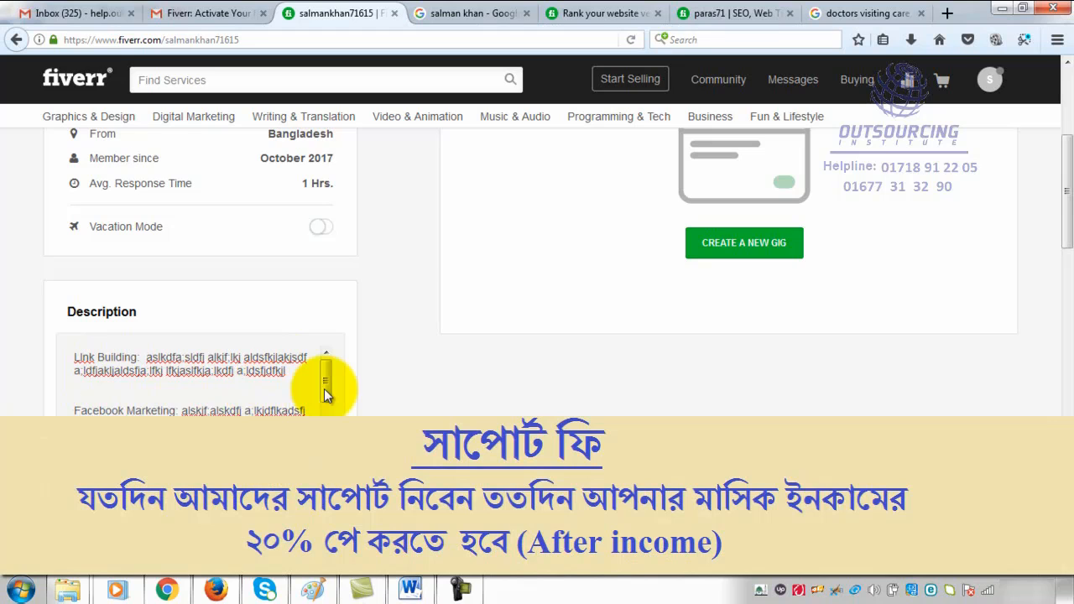
text(You)
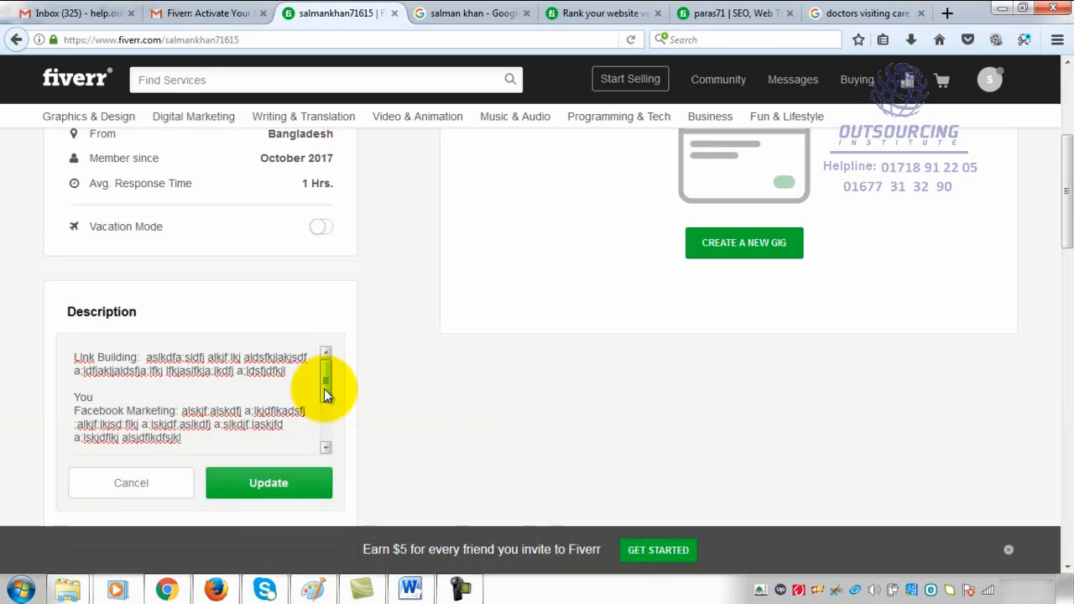
text( u)
key(BackSpace)
key(BackSpace)
key(BackSpace)
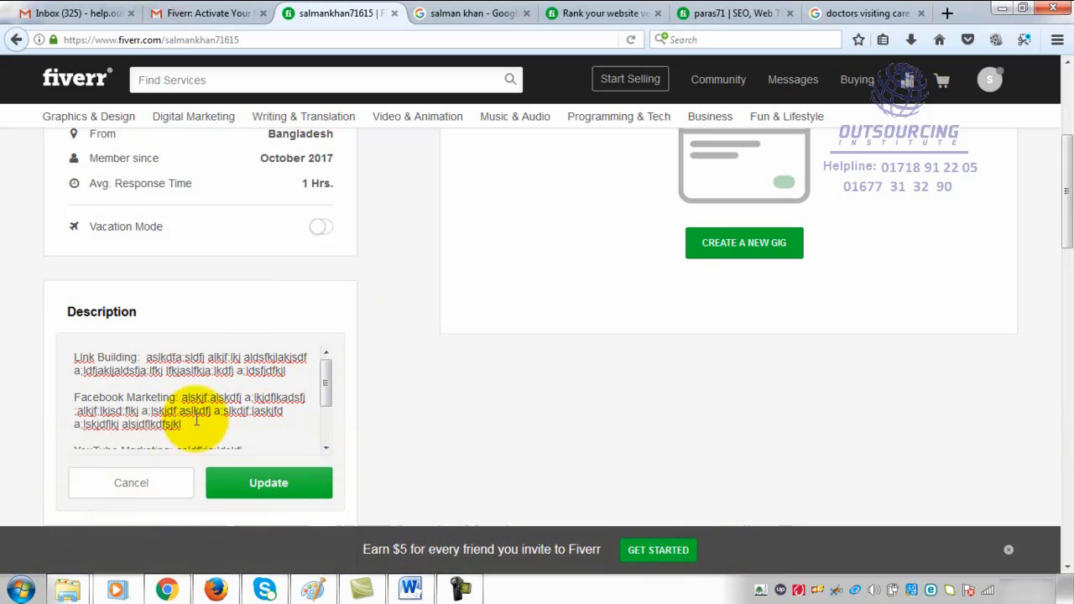
- Save the edited profile description with its four service entries
scroll(323, 446, up, 2)
scroll(335, 355, down, 3)
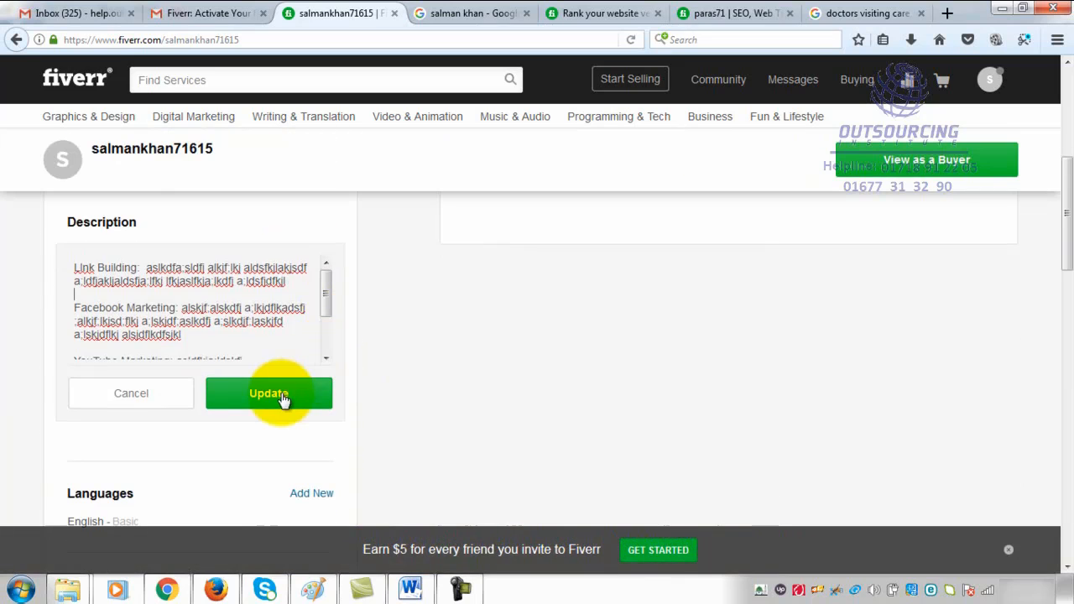
click(283, 398)
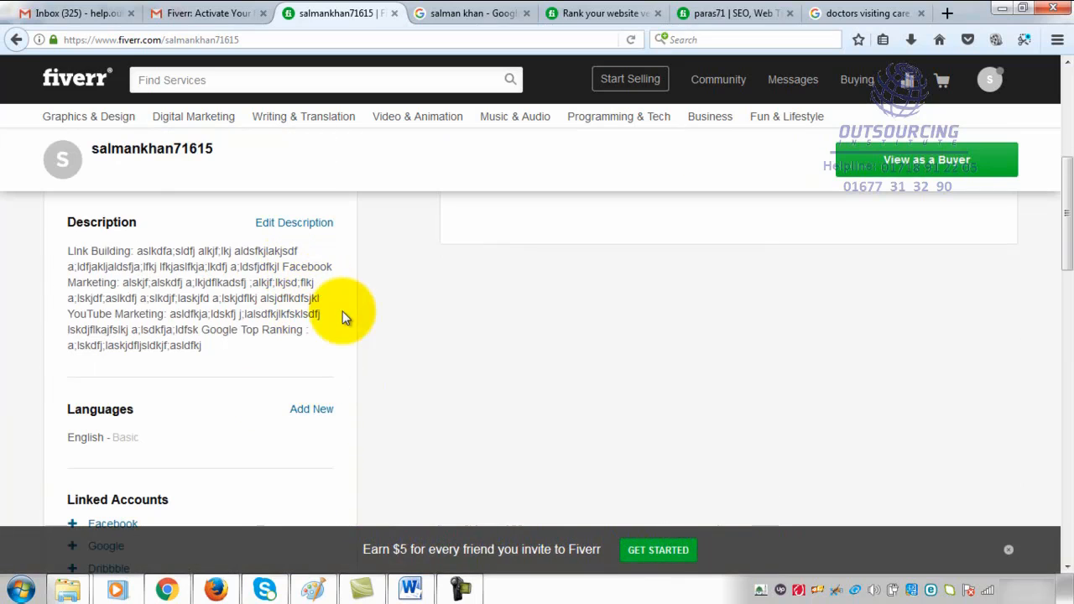
- Review the saved description against the headline "Expert SEO Professional and Content Writer"
scroll(348, 344, up, 3)
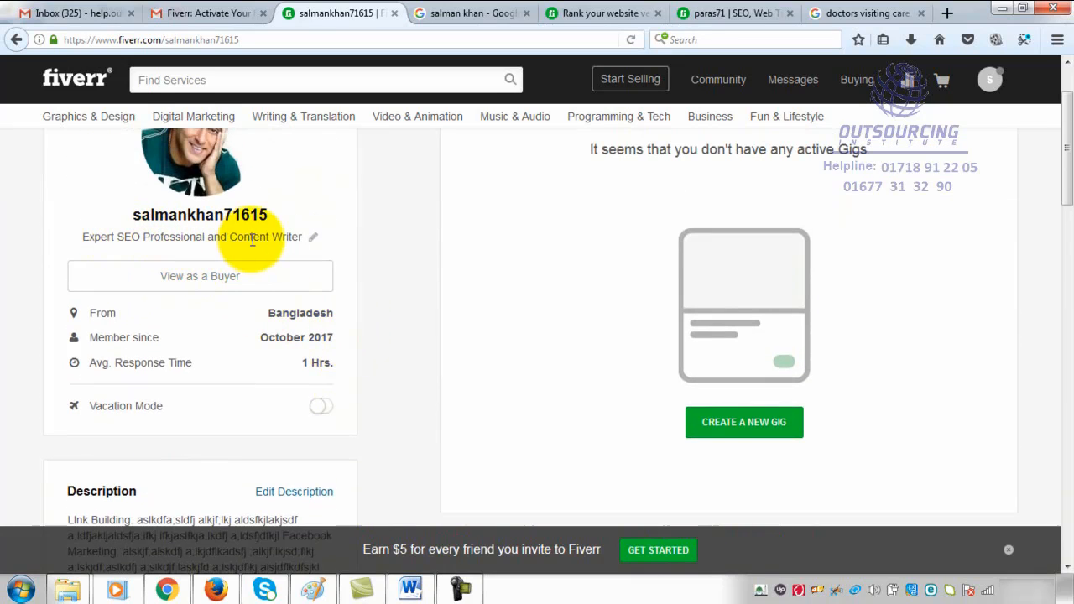
scroll(348, 285, down, 2)
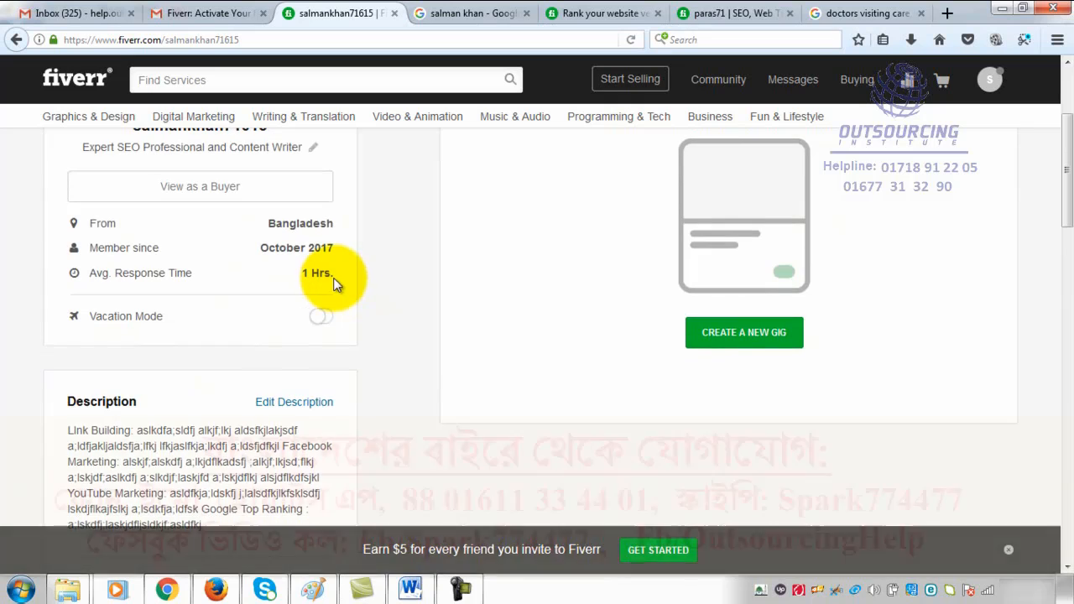
scroll(331, 280, up, 1)
scroll(302, 251, up, 1)
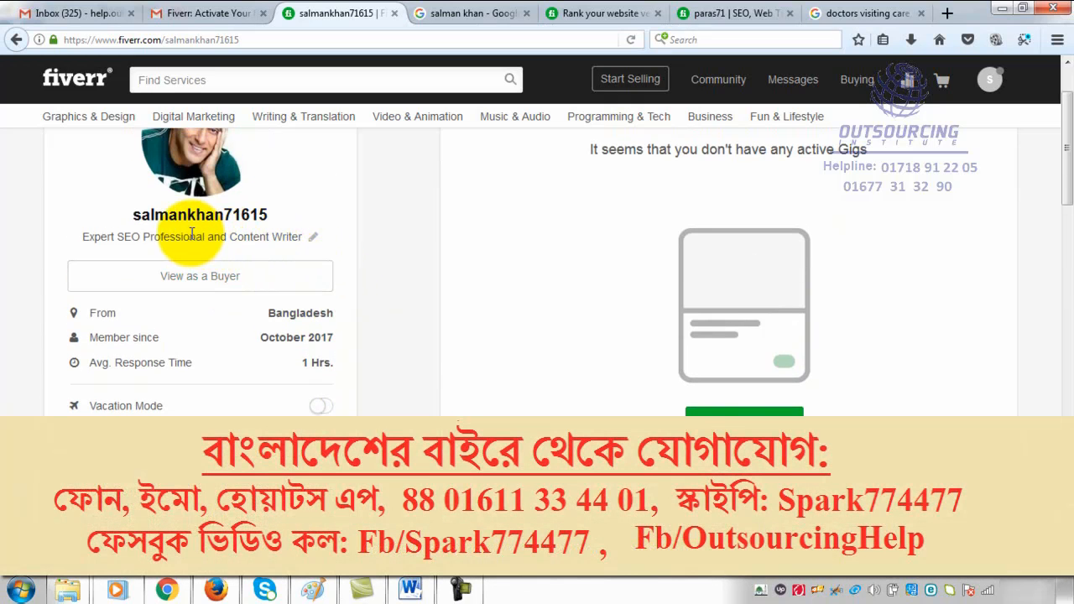
scroll(385, 298, down, 5)
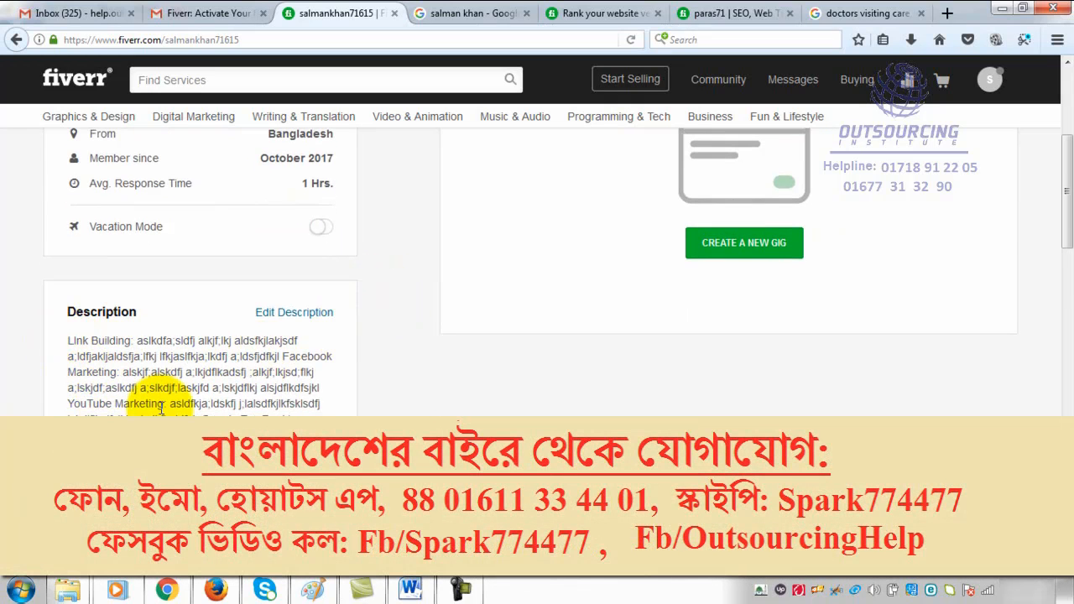
scroll(197, 391, up, 7)
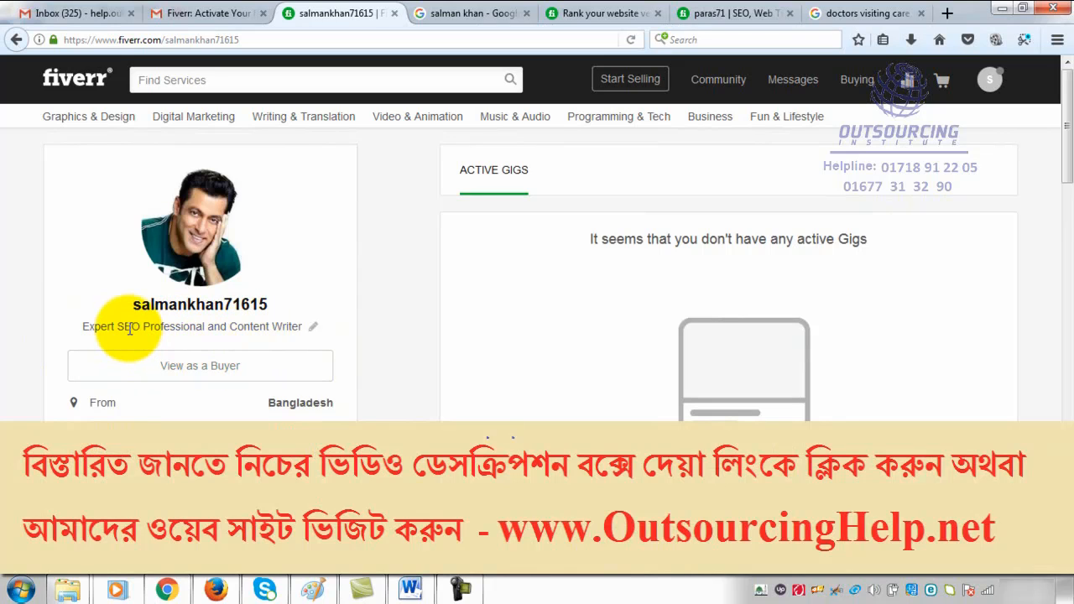
scroll(190, 361, down, 4)
scroll(191, 359, down, 2)
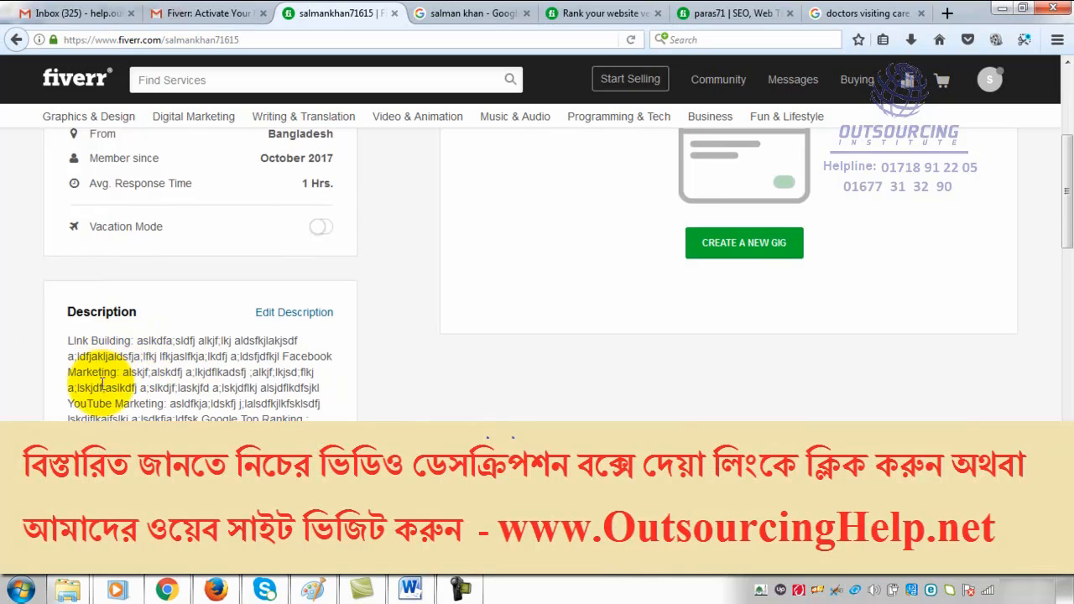
scroll(217, 392, up, 4)
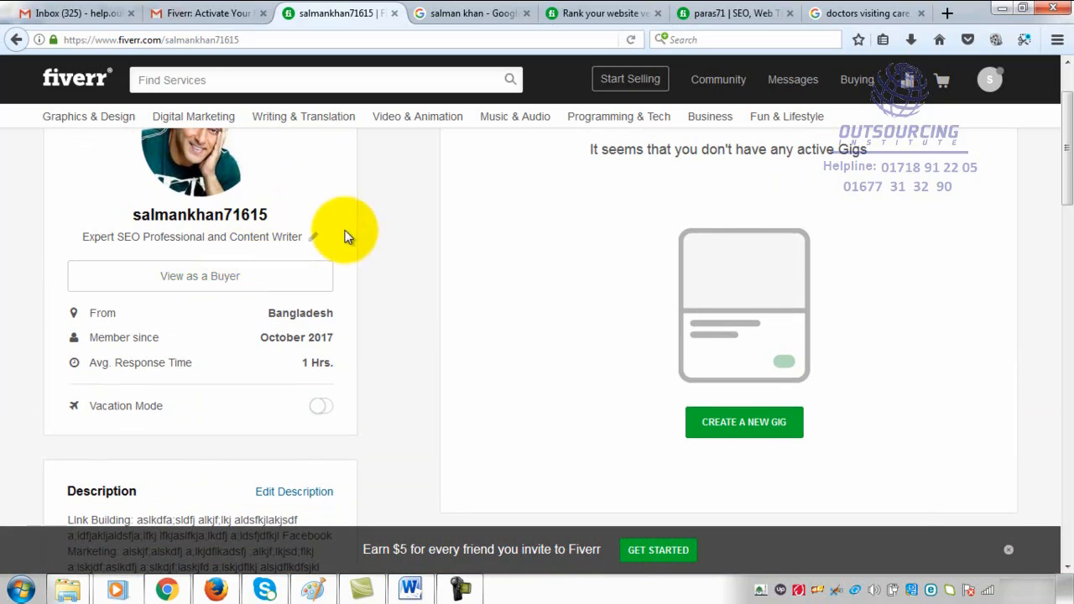
scroll(221, 419, down, 4)
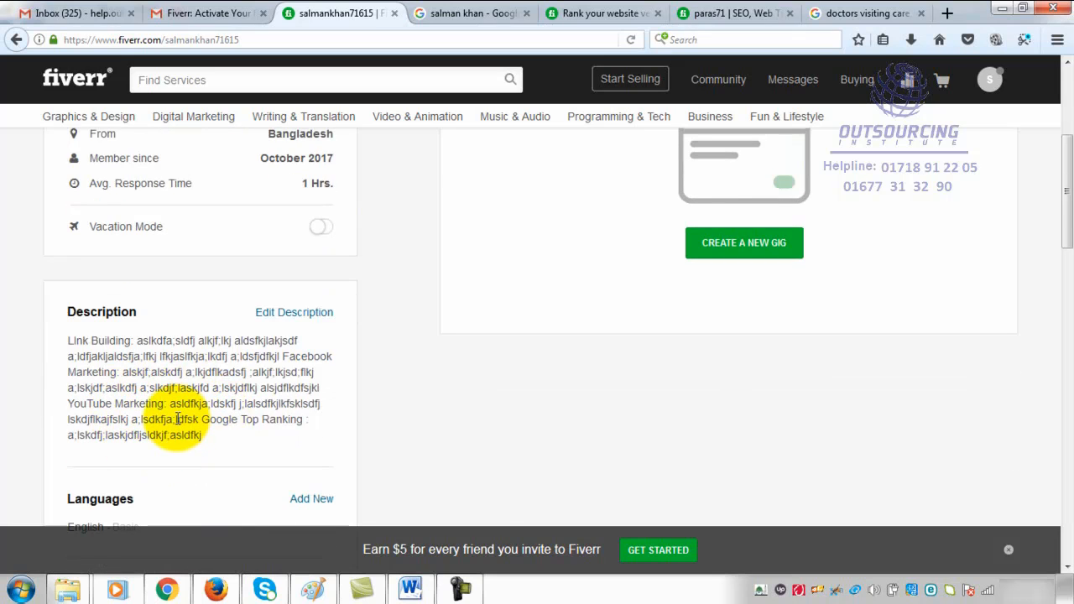
scroll(218, 369, down, 4)
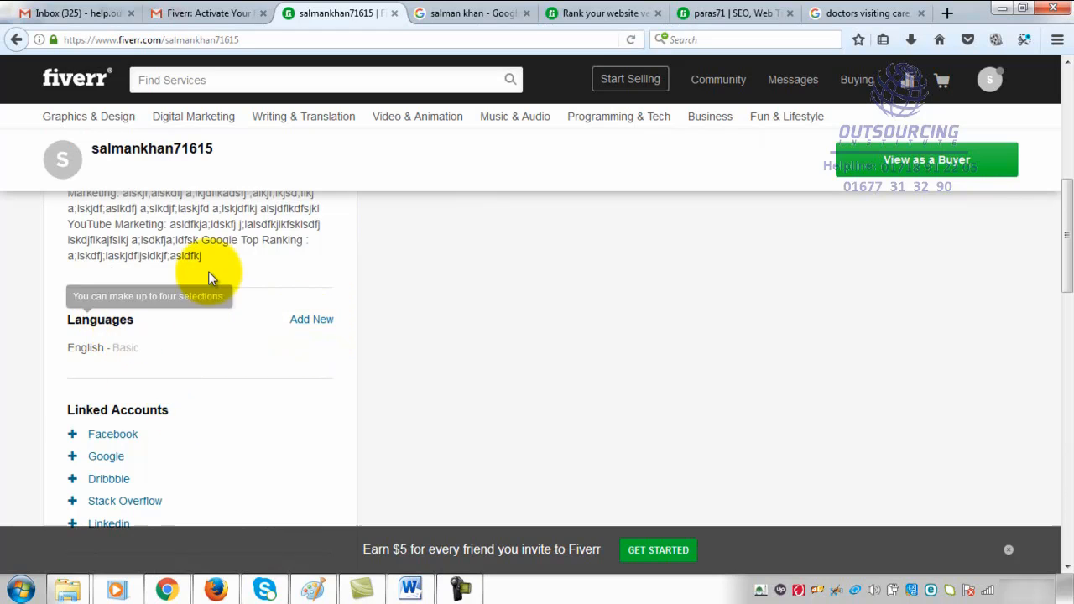
scroll(209, 275, up, 4)
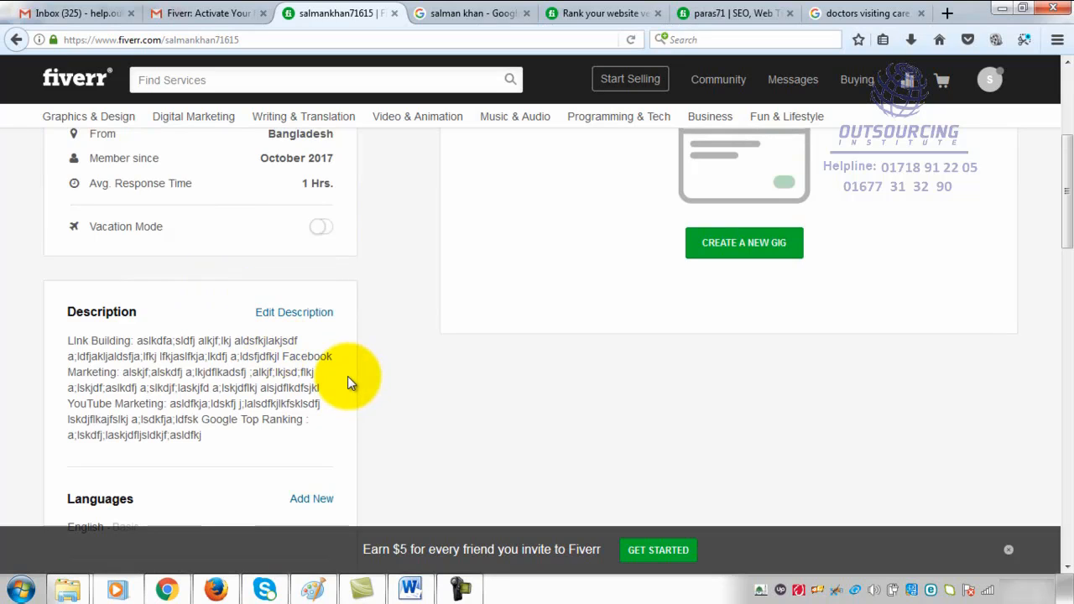
- Set the English language level in the profile to Fluent and save the update
scroll(349, 382, down, 1)
scroll(177, 336, down, 2)
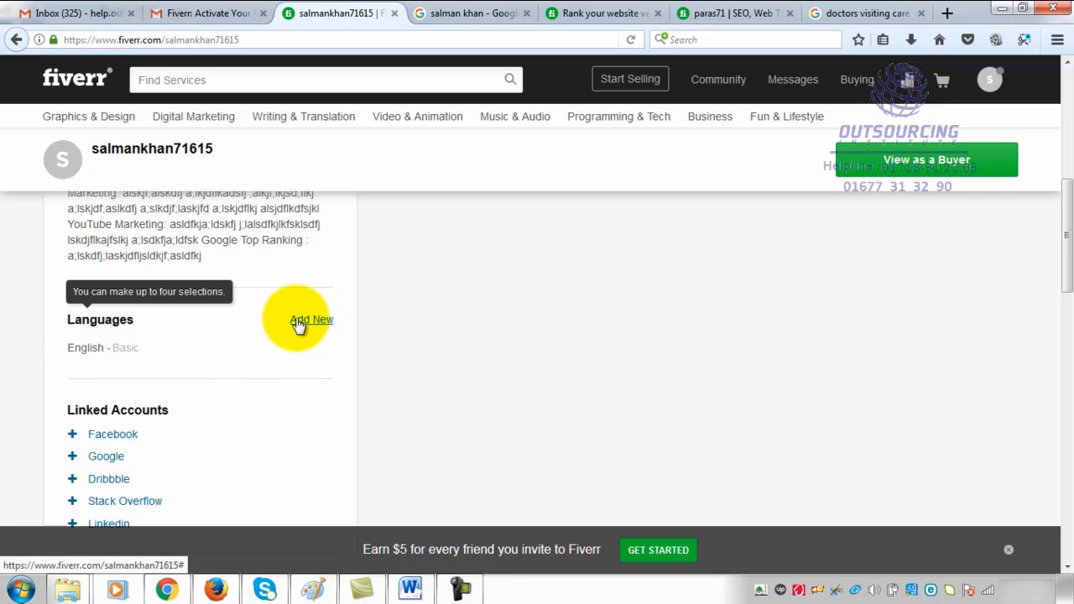
mouse_move(138, 362)
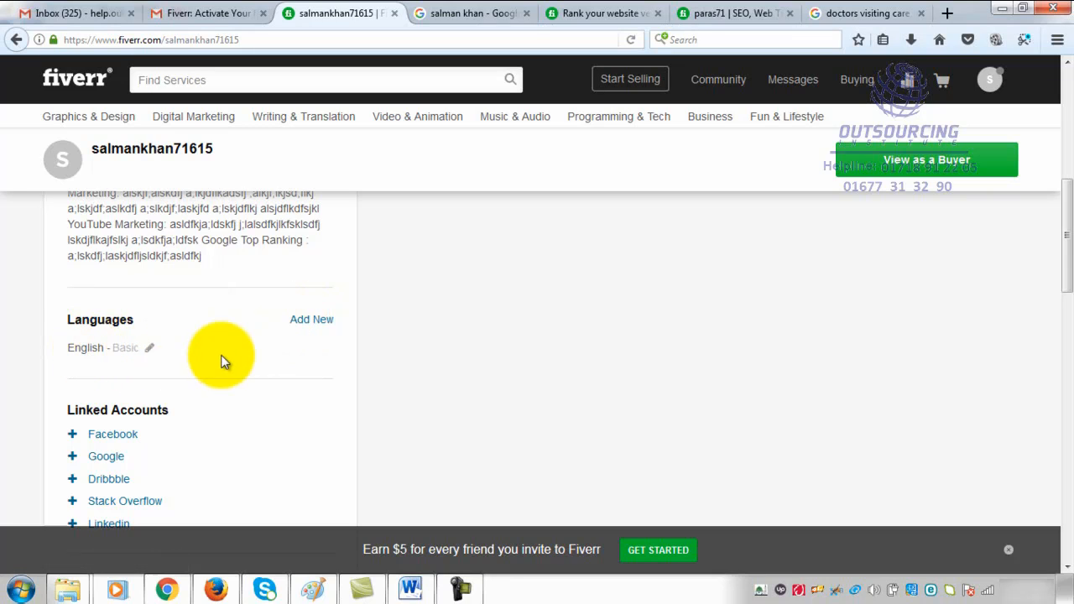
scroll(239, 348, down, 2)
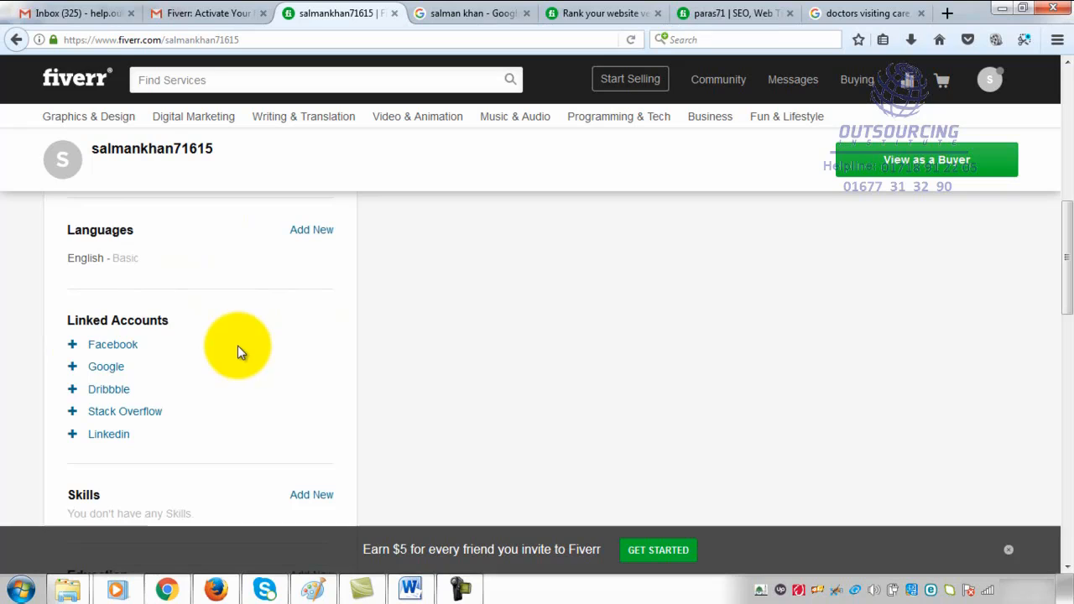
scroll(238, 346, up, 2)
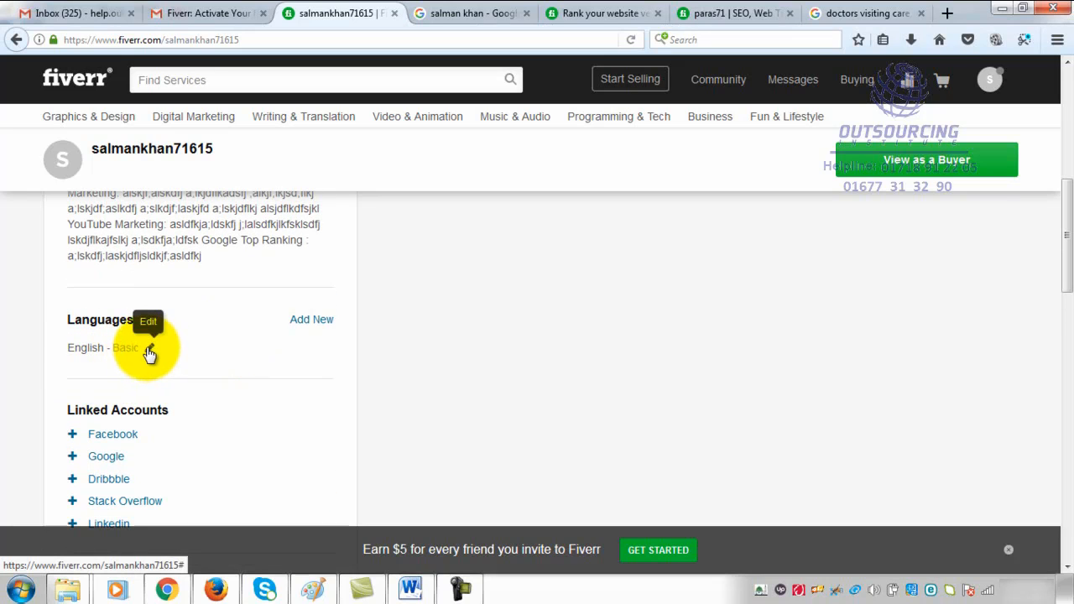
click(149, 351)
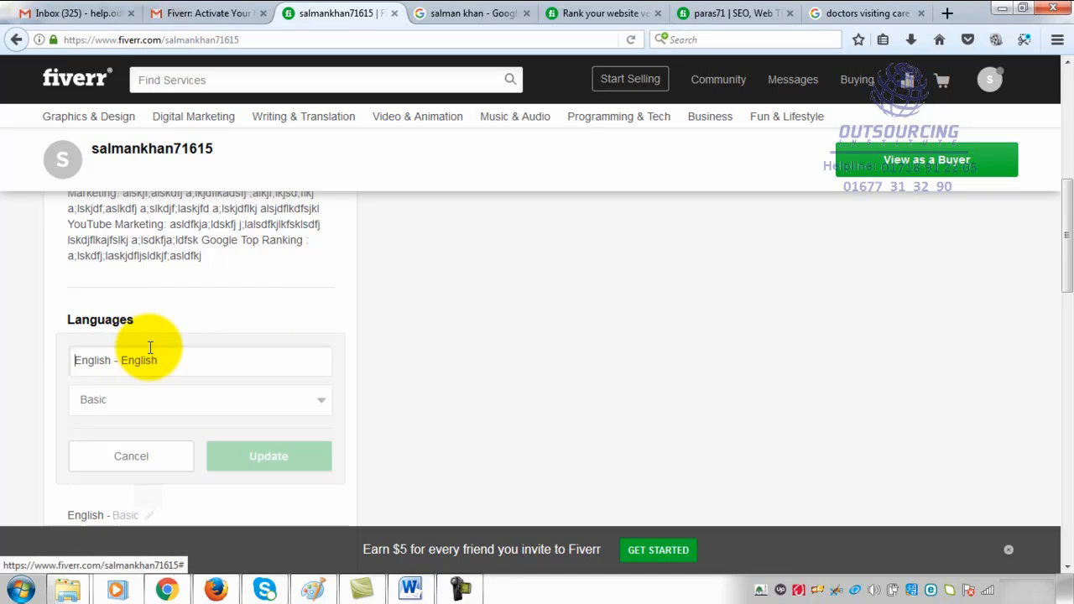
click(193, 401)
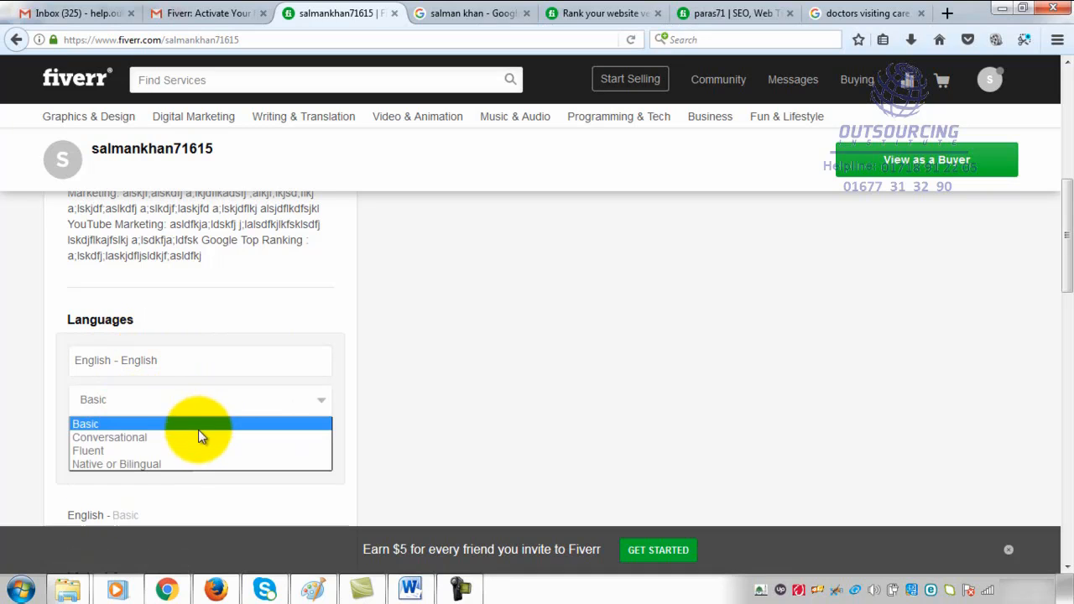
click(192, 450)
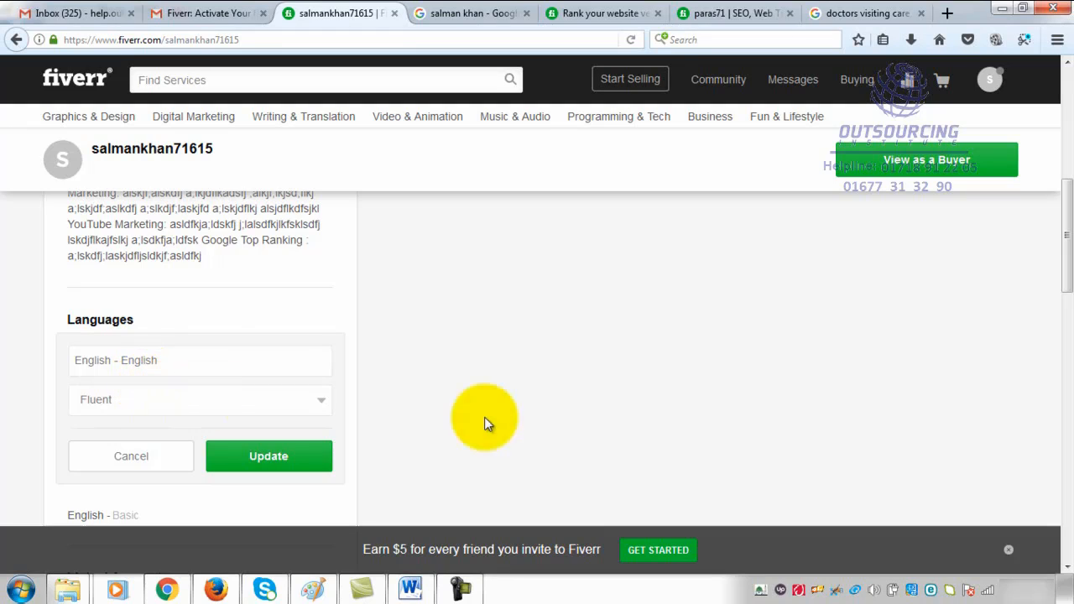
scroll(338, 359, up, 3)
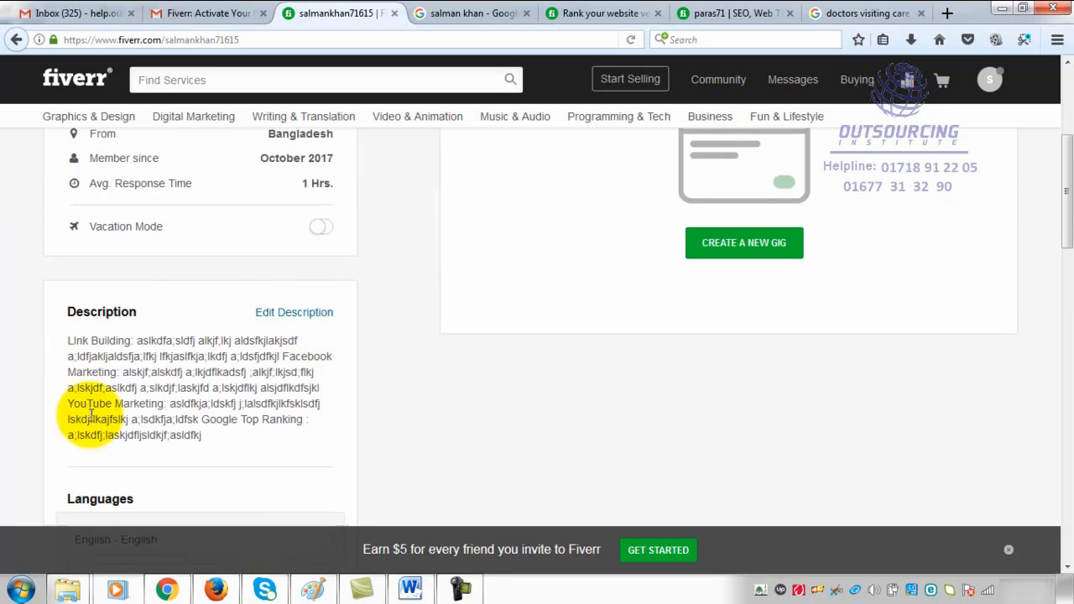
scroll(206, 403, up, 3)
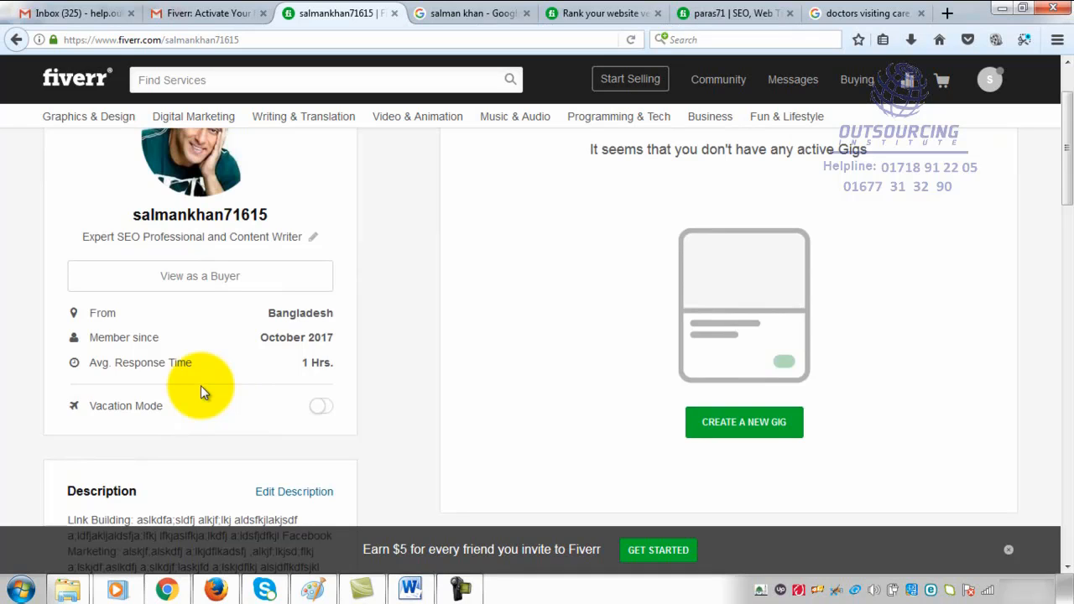
scroll(201, 386, down, 3)
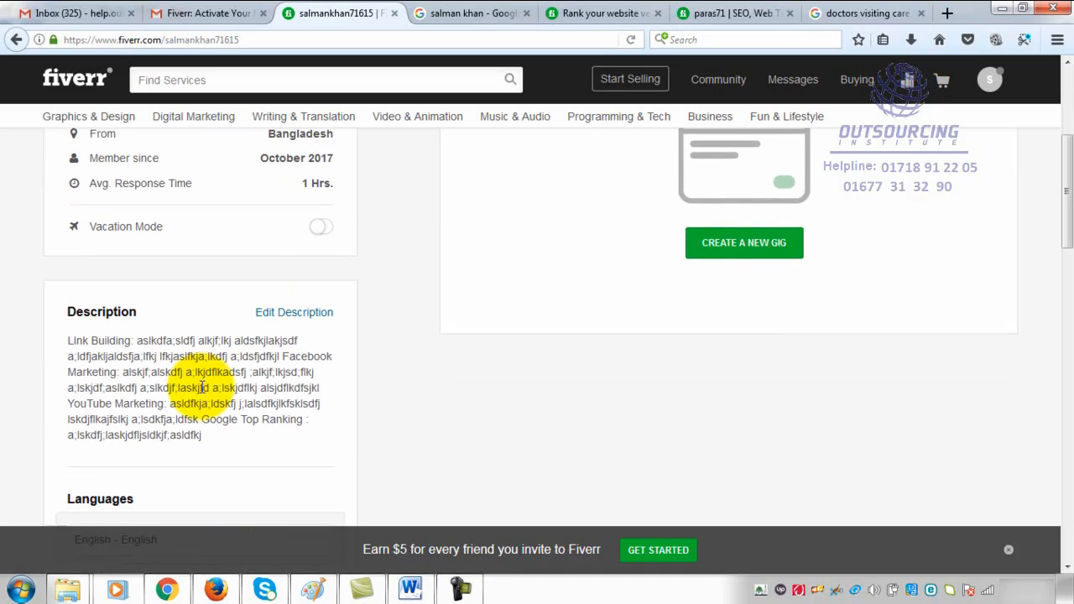
scroll(202, 387, down, 3)
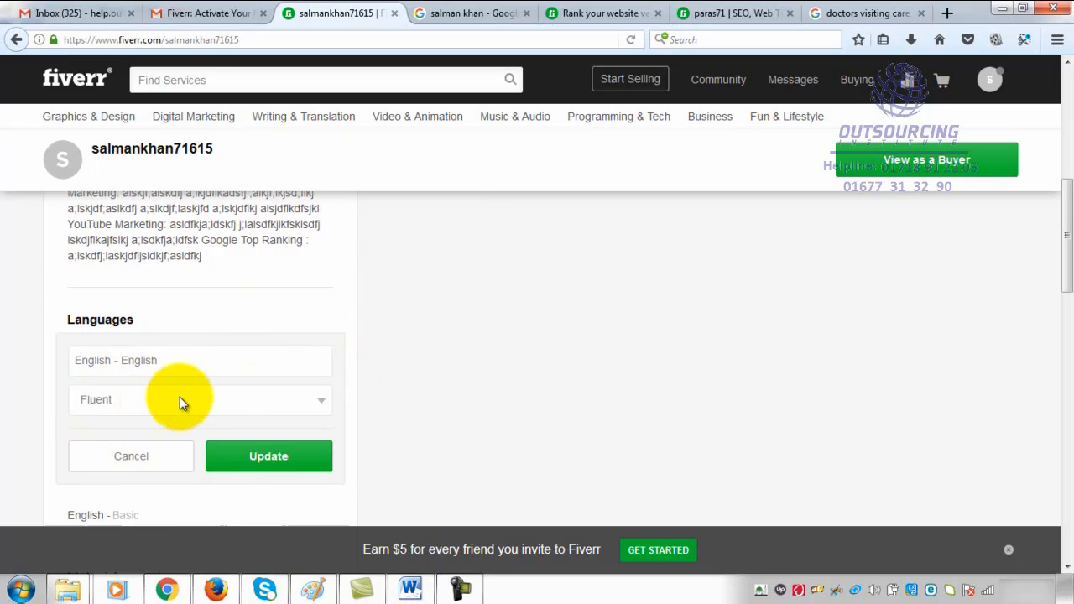
click(263, 455)
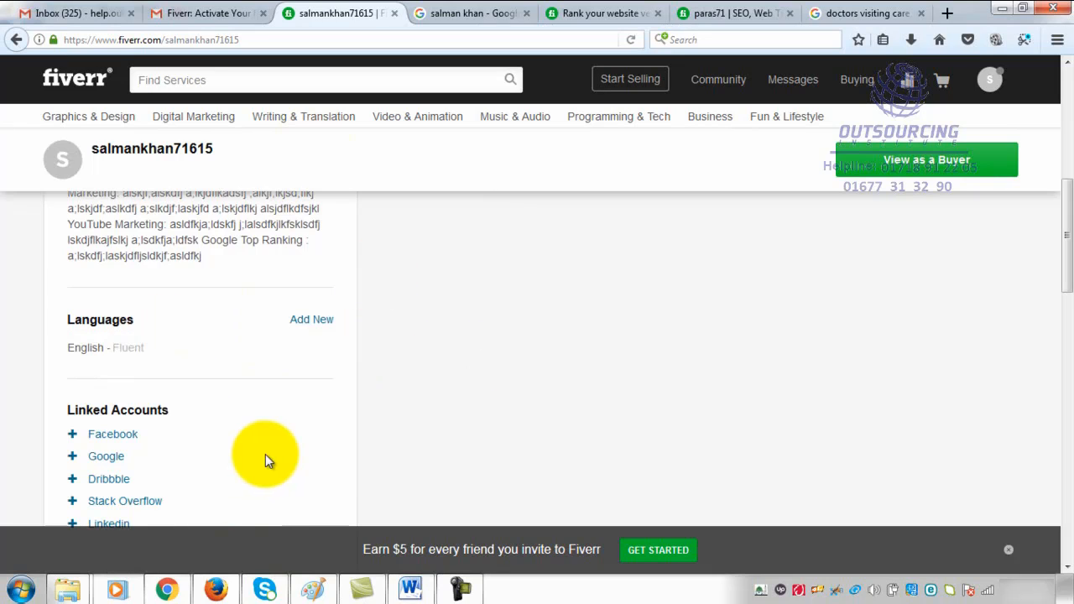
- Examine the Languages section and the Linked Accounts options in the profile
mouse_move(146, 347)
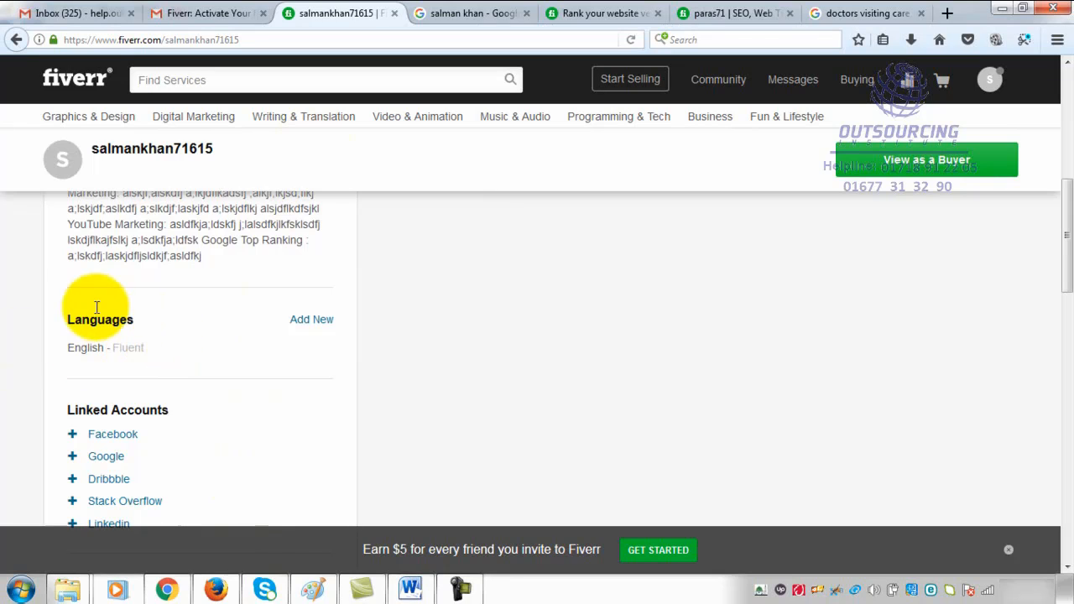
mouse_move(106, 347)
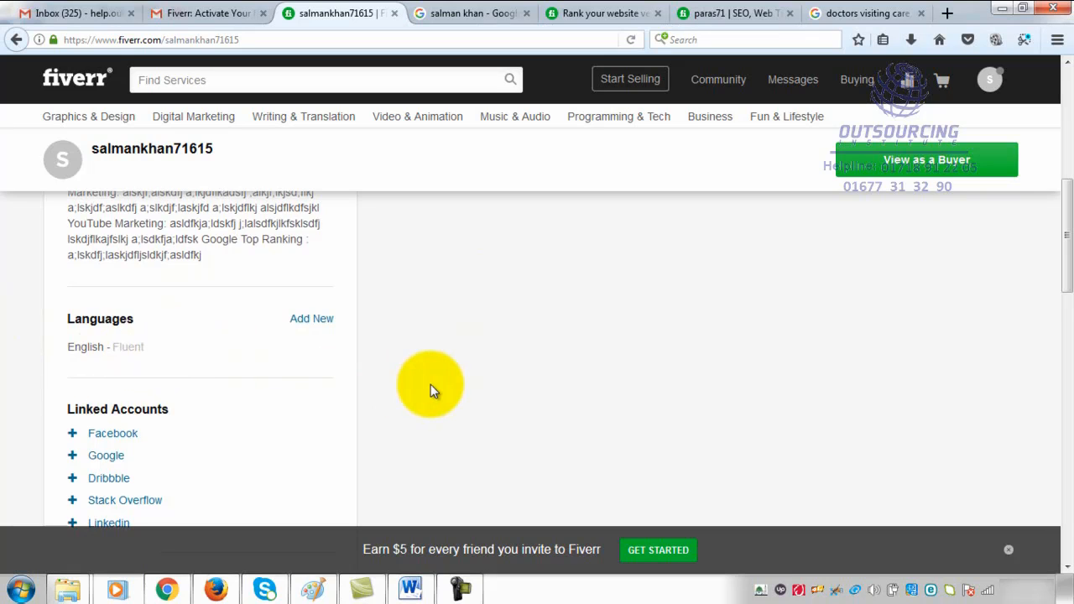
scroll(431, 385, down, 4)
mouse_move(94, 240)
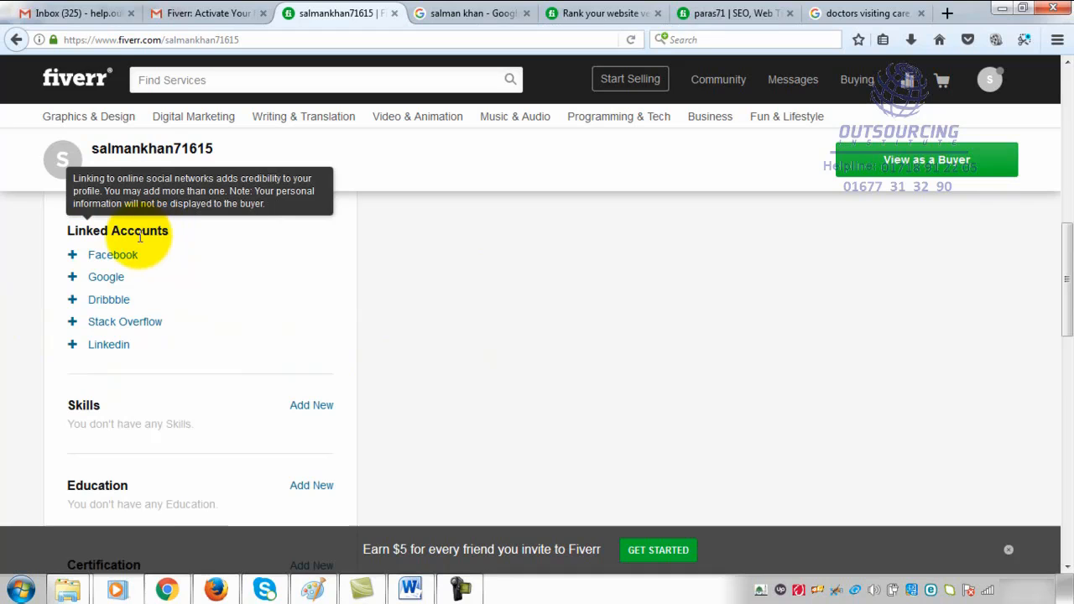
scroll(215, 246, up, 3)
scroll(215, 243, up, 1)
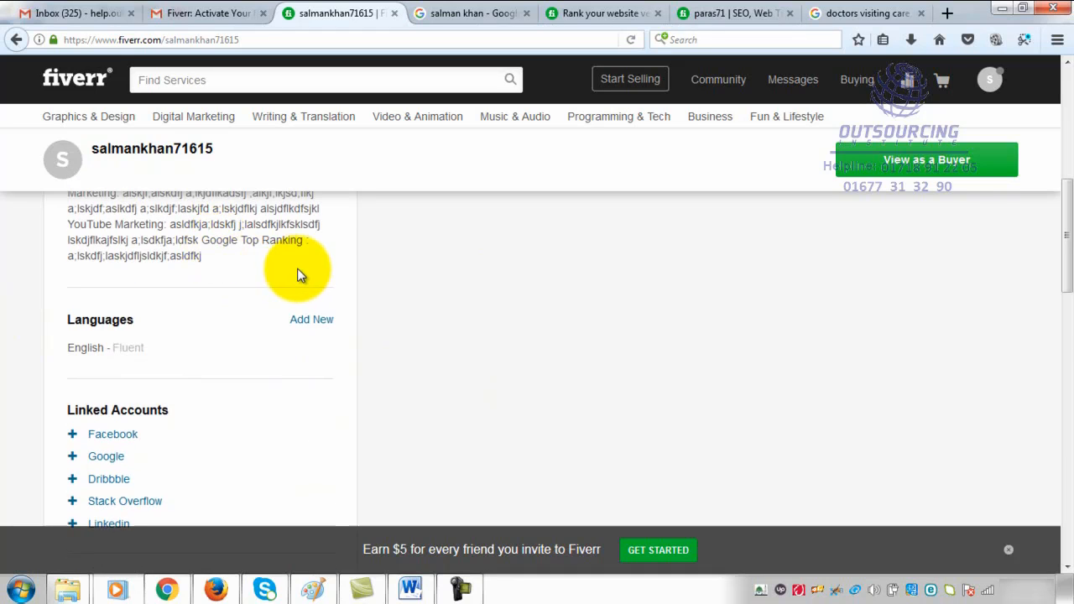
scroll(300, 275, down, 4)
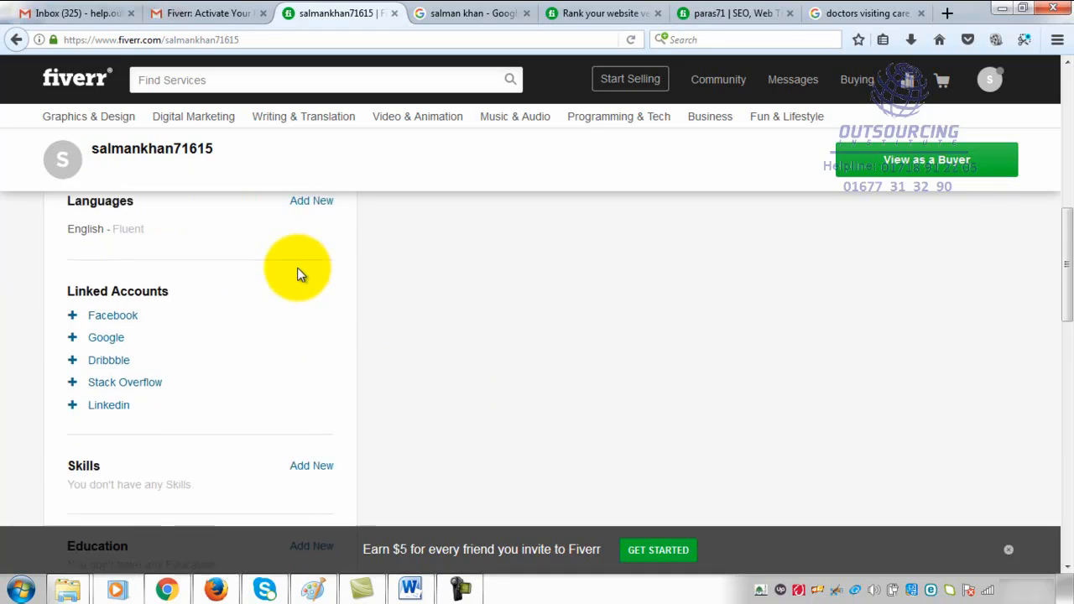
scroll(300, 275, up, 2)
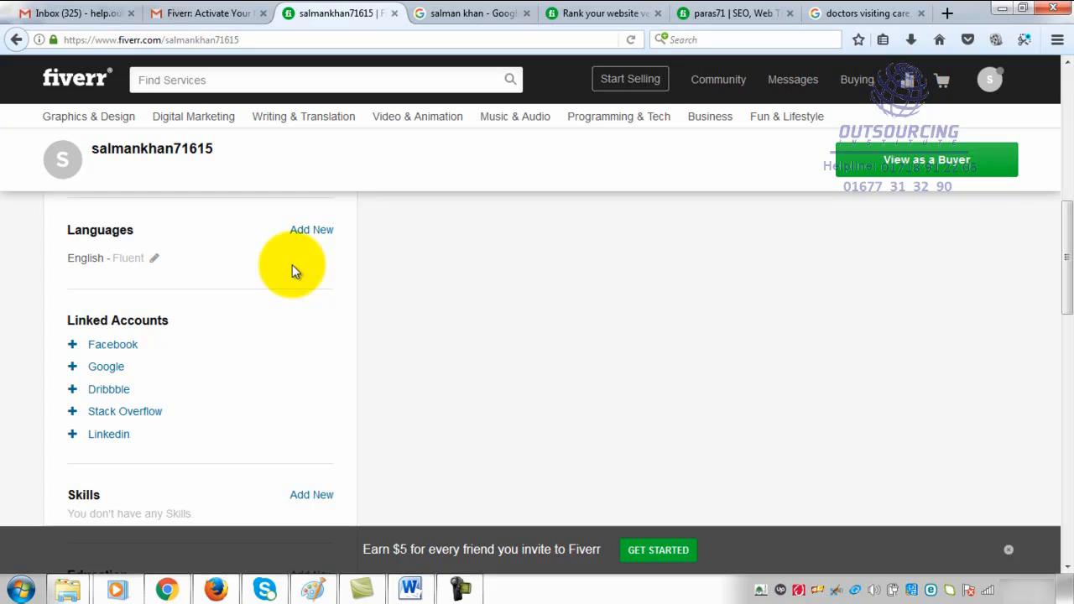
- Check the Facebook login window for linking an account and close it without signing in
click(108, 346)
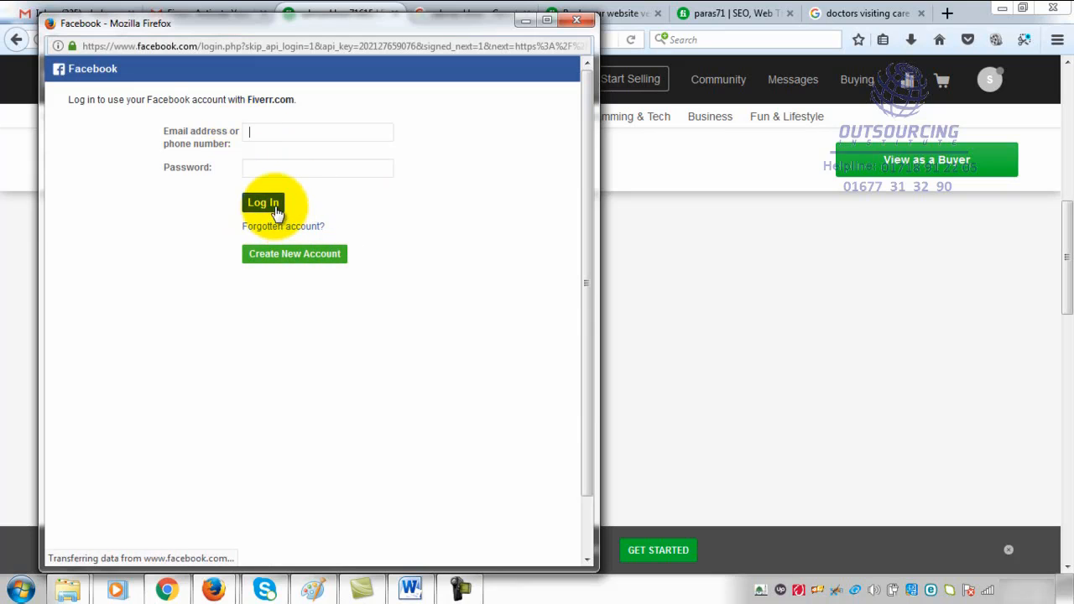
click(273, 127)
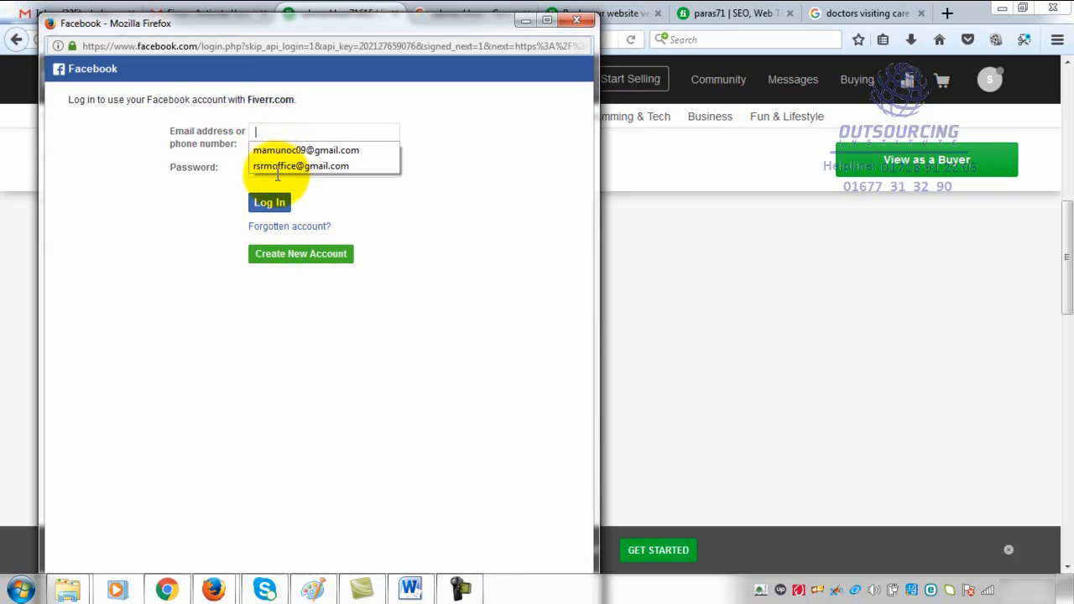
click(436, 174)
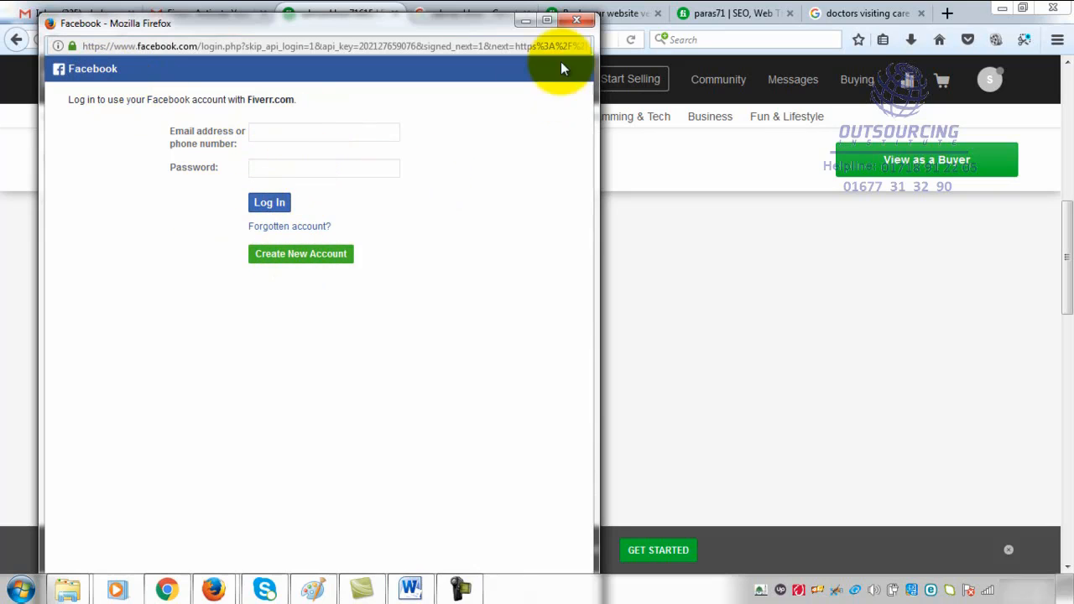
click(577, 19)
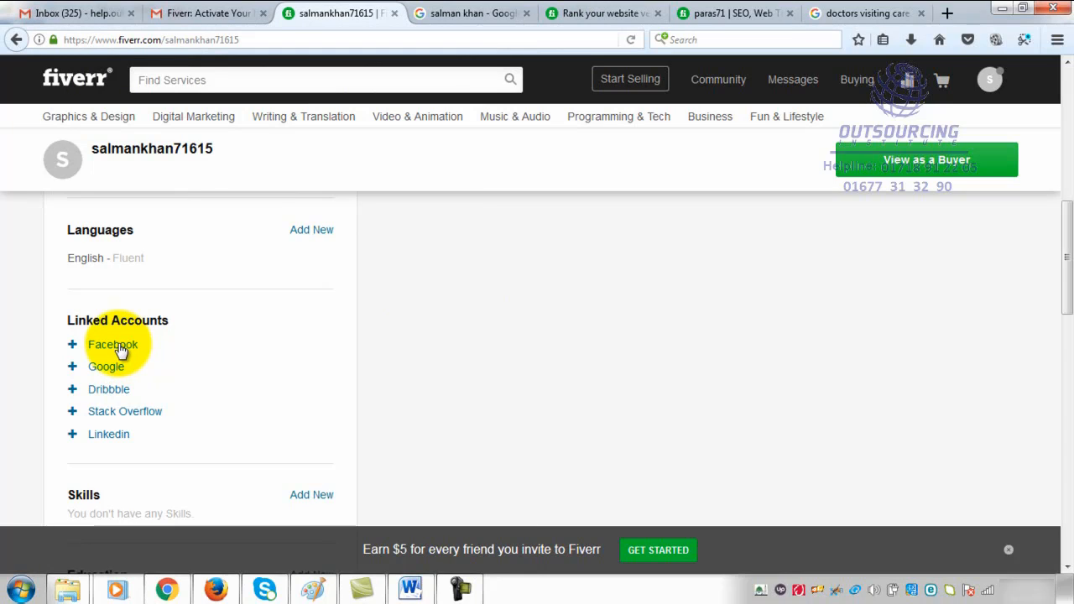
- Review the profile from the headline and linked accounts down to the Skills, Education and Certification sections
scroll(180, 309, up, 5)
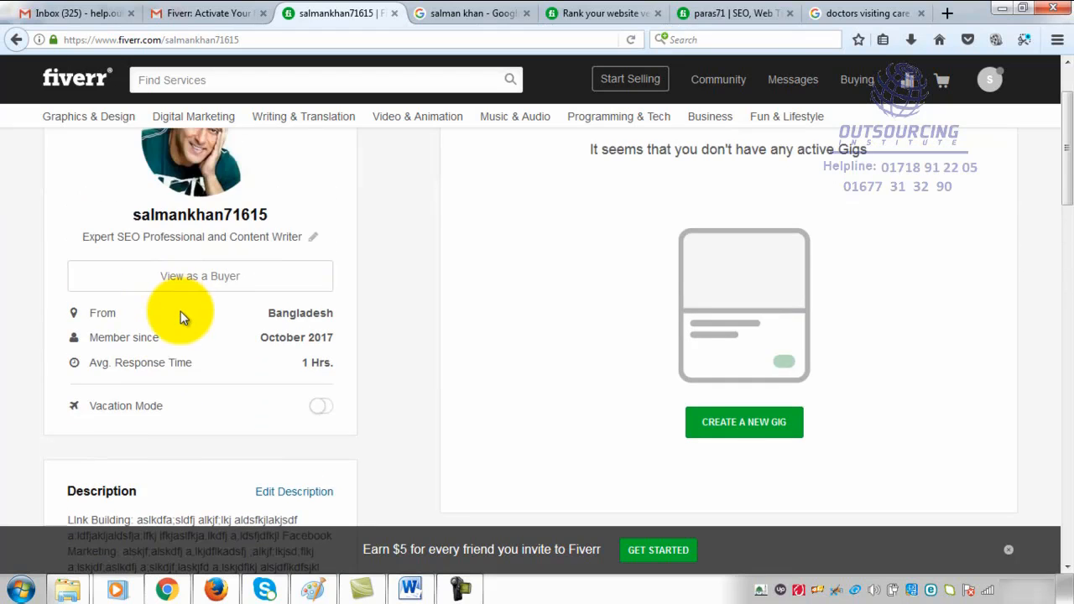
scroll(180, 312, up, 2)
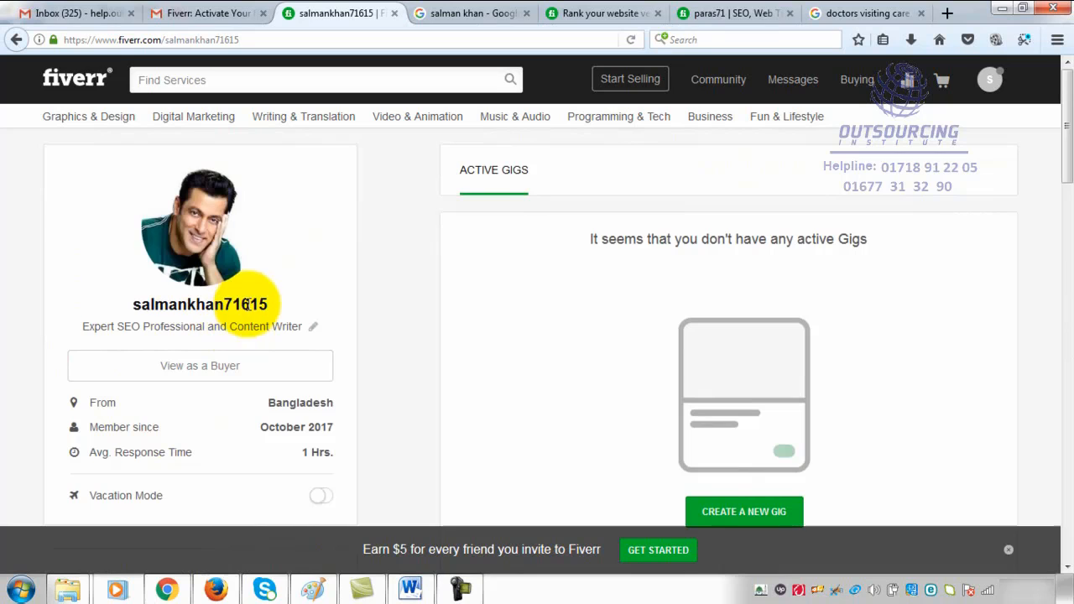
scroll(249, 305, down, 6)
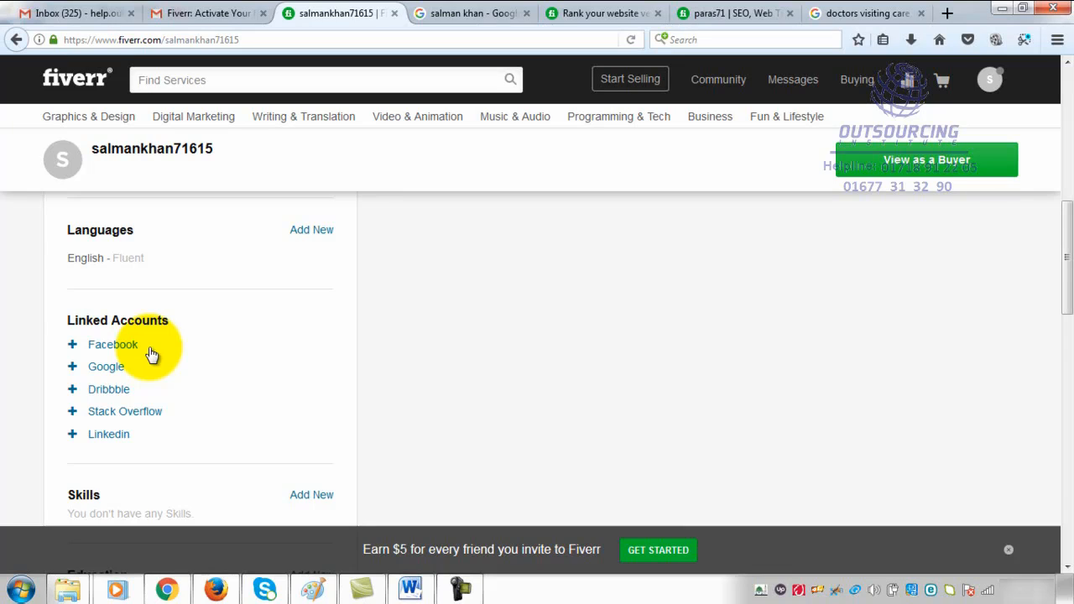
scroll(380, 416, down, 4)
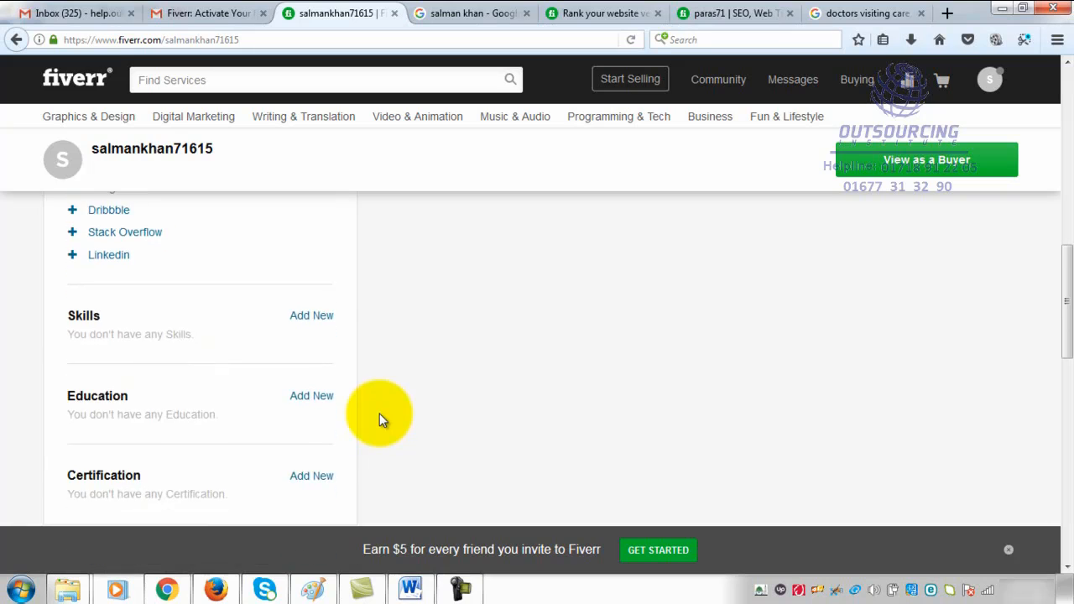
scroll(374, 410, up, 3)
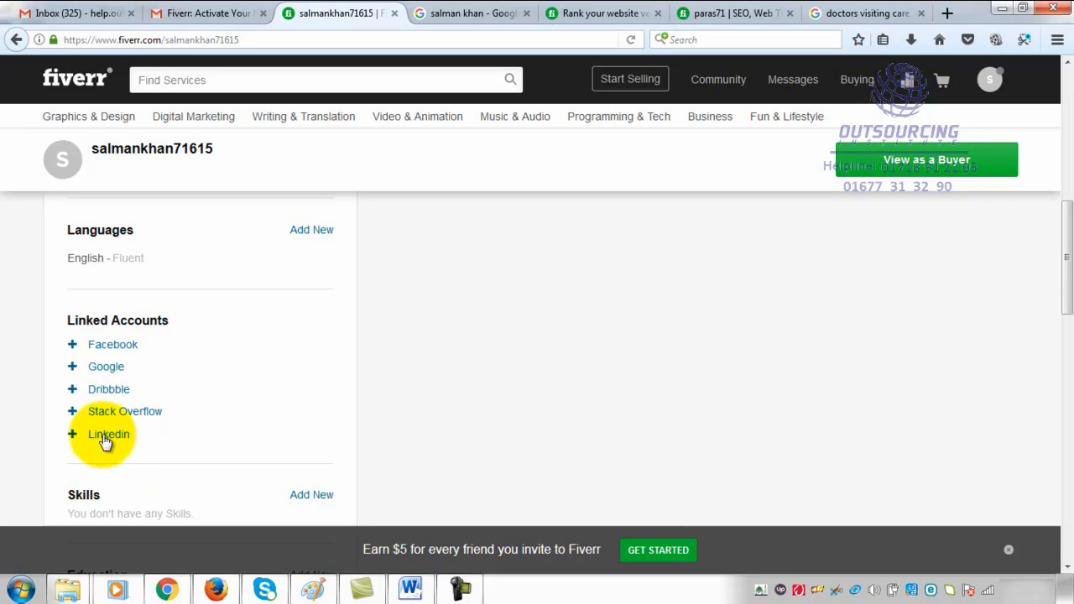
mouse_move(79, 354)
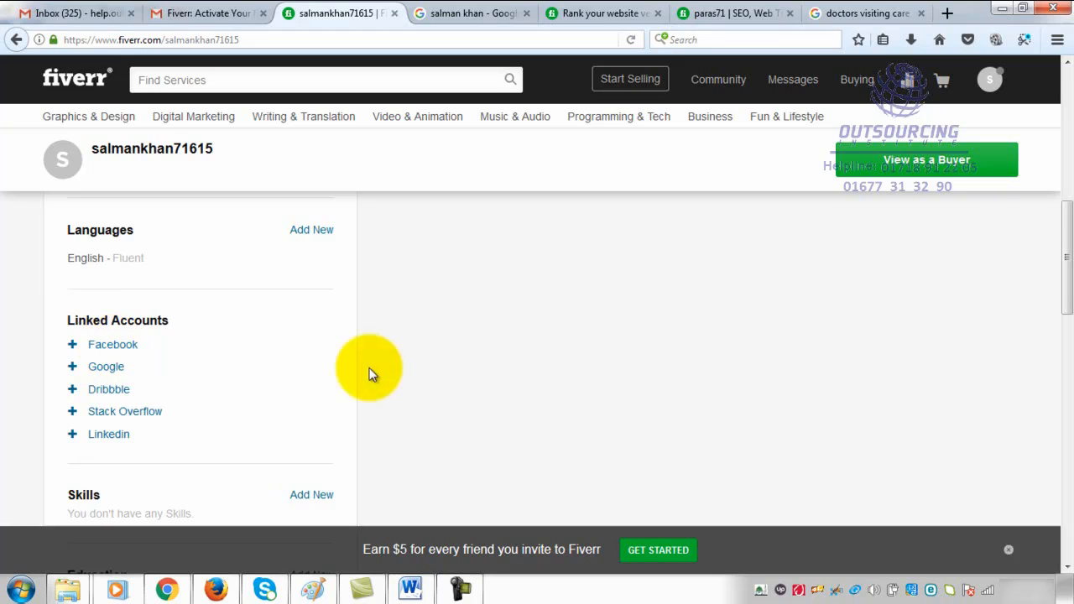
scroll(317, 373, down, 4)
mouse_move(98, 320)
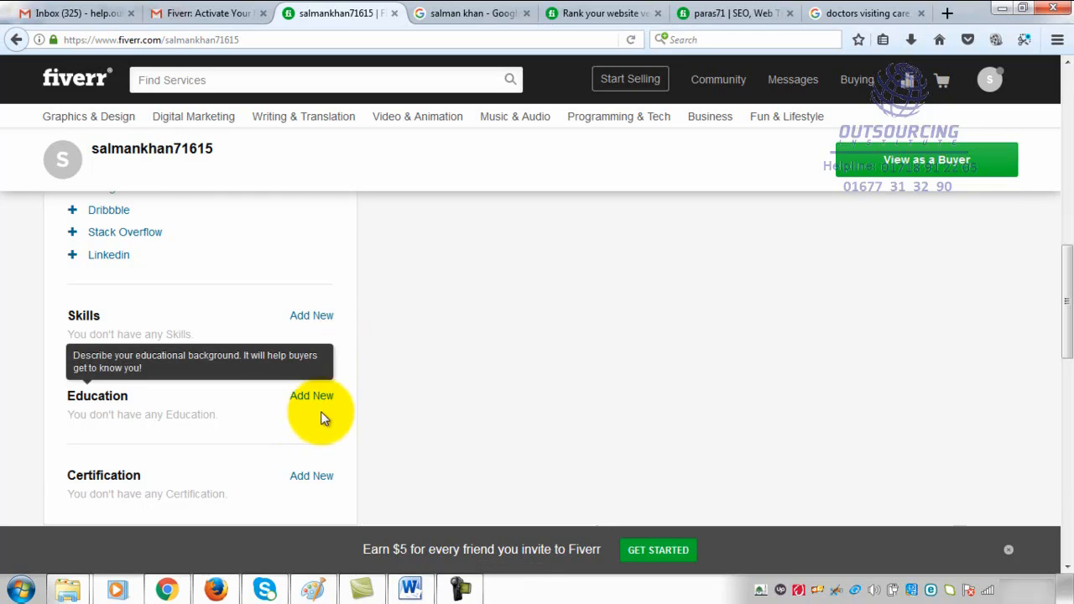
scroll(322, 361, up, 3)
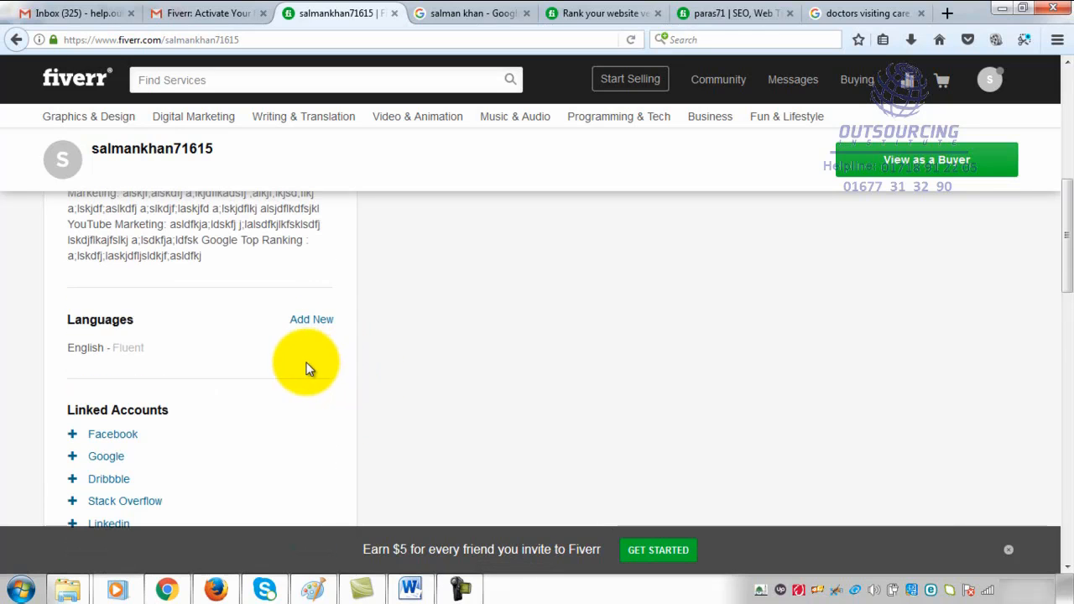
scroll(309, 363, up, 5)
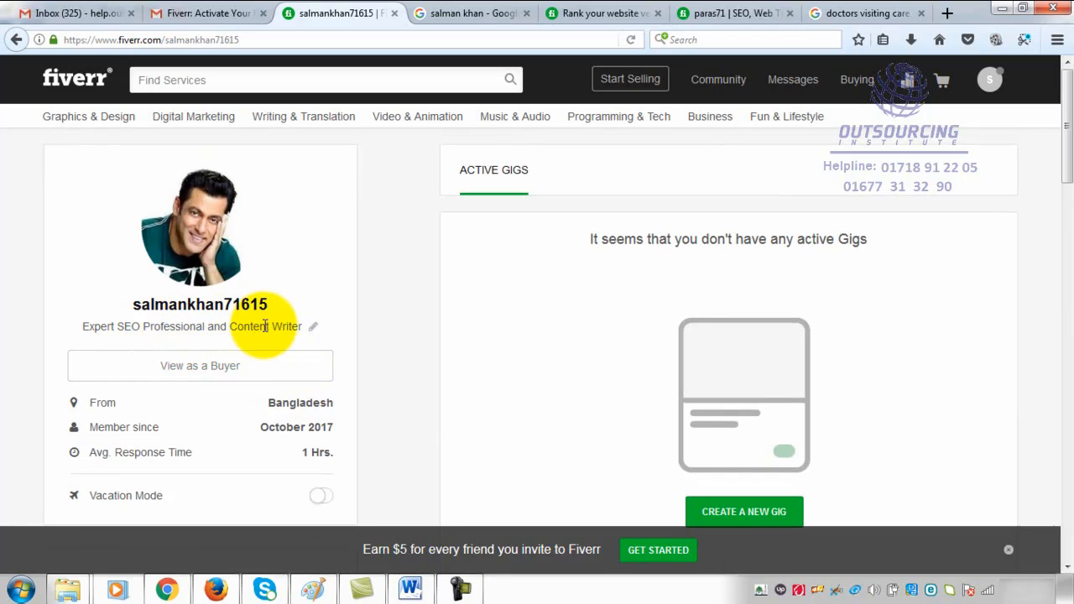
scroll(284, 402, down, 5)
scroll(285, 403, down, 2)
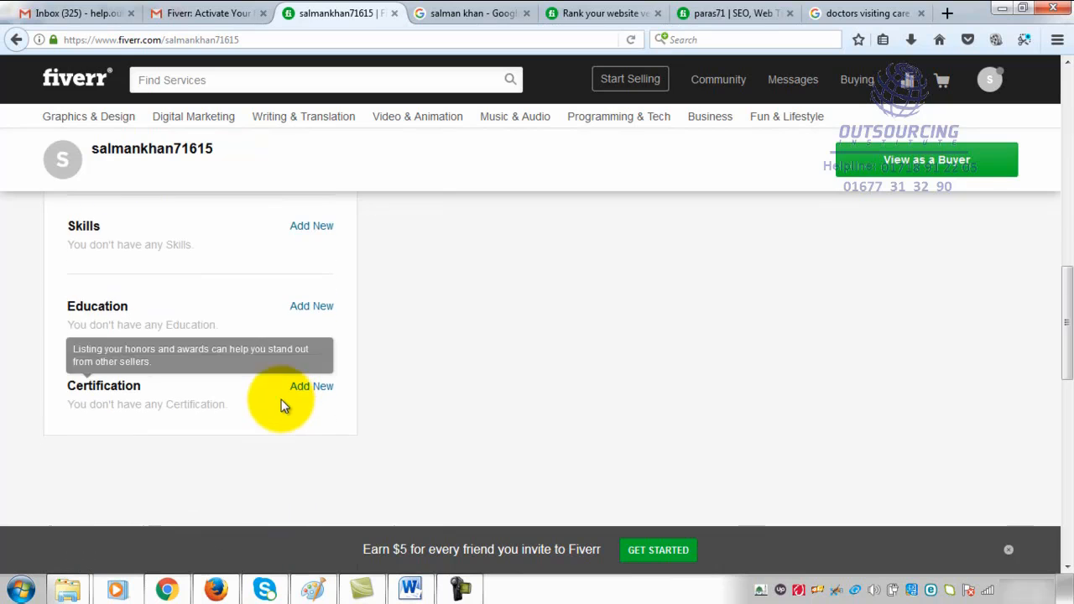
- Add Image Editing to the profile's skills with the Intermediate experience level
scroll(260, 238, up, 1)
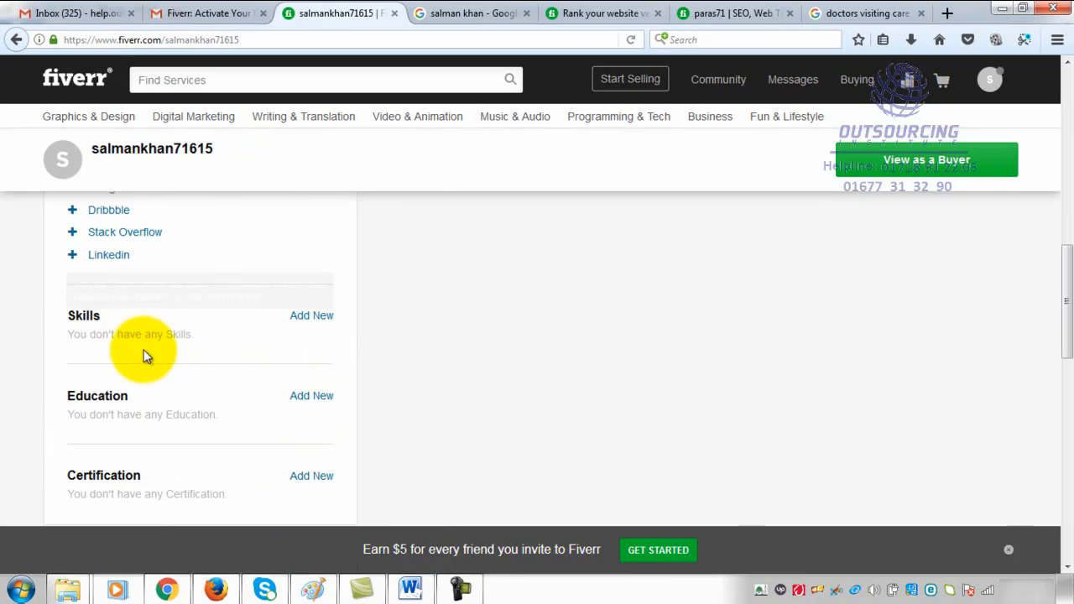
click(311, 317)
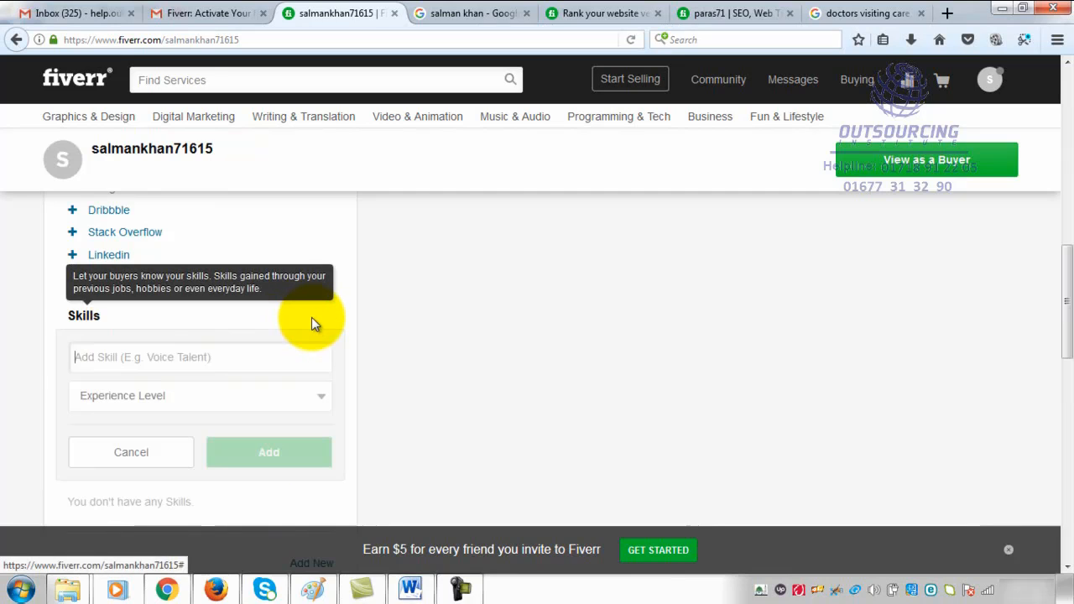
click(194, 361)
text(Image)
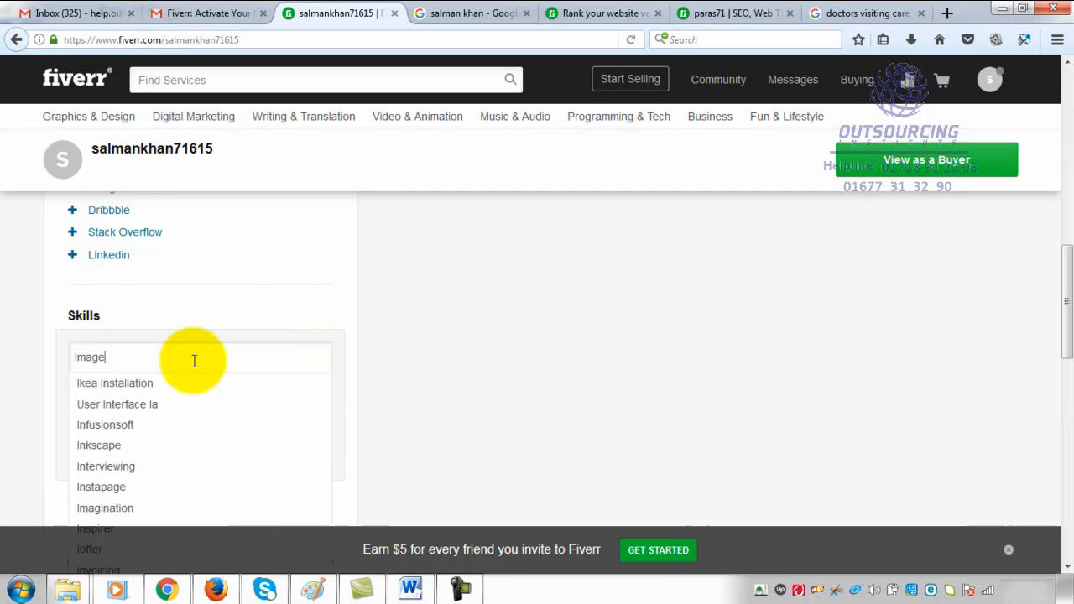
text( Edi)
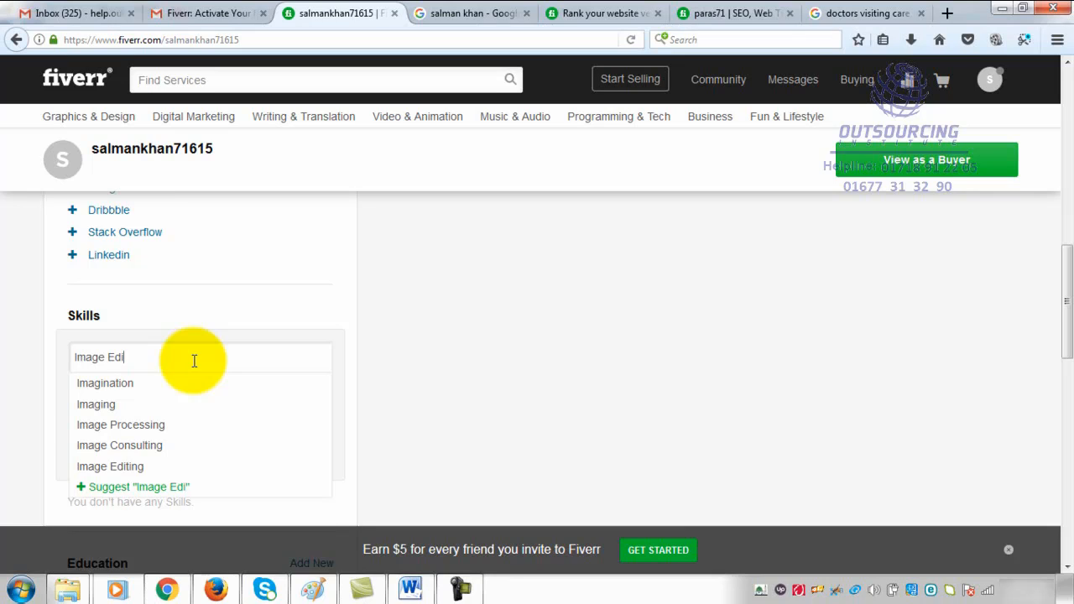
click(147, 468)
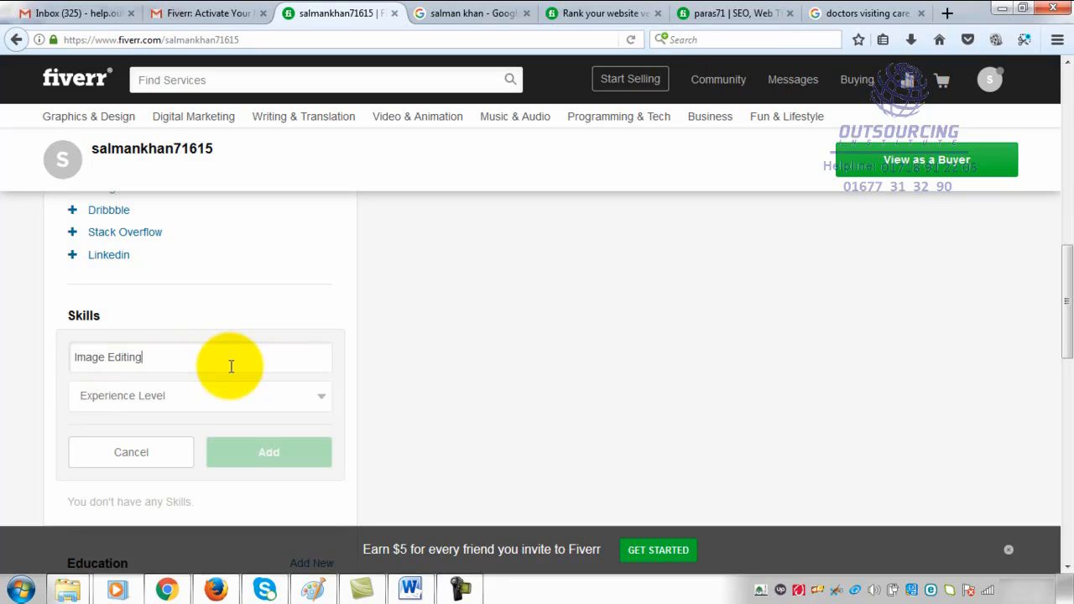
click(318, 401)
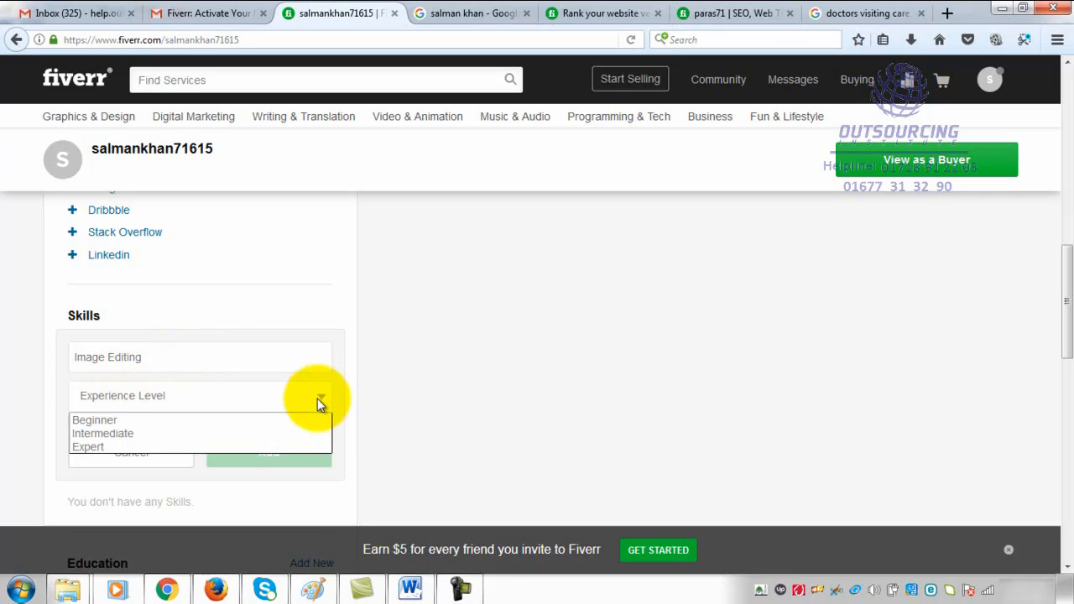
click(187, 433)
click(295, 457)
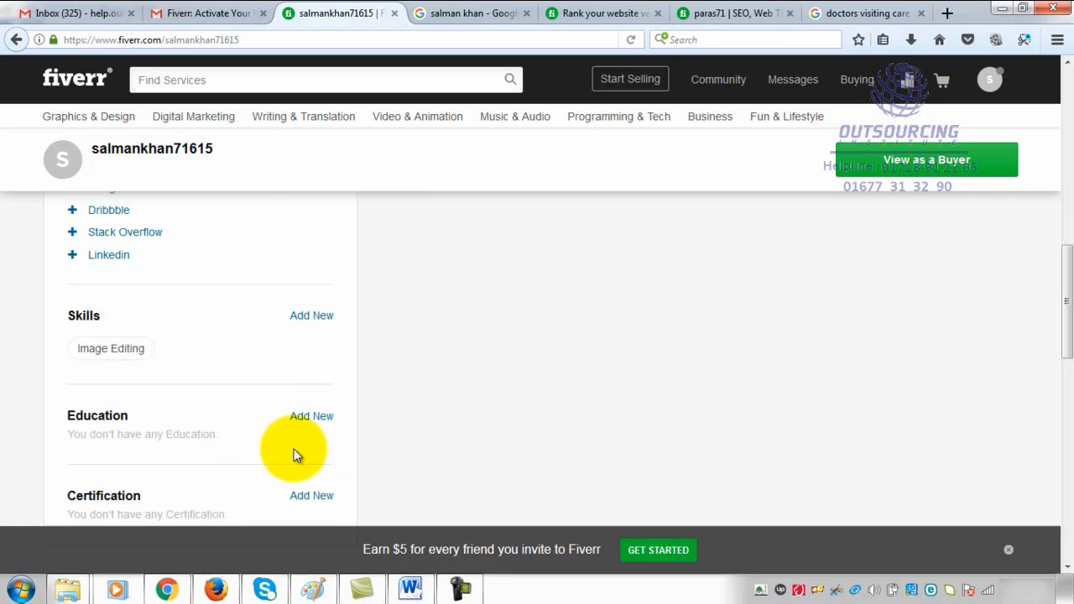
- Add Video Editor to the profile's skills with the Intermediate experience level
mouse_move(113, 359)
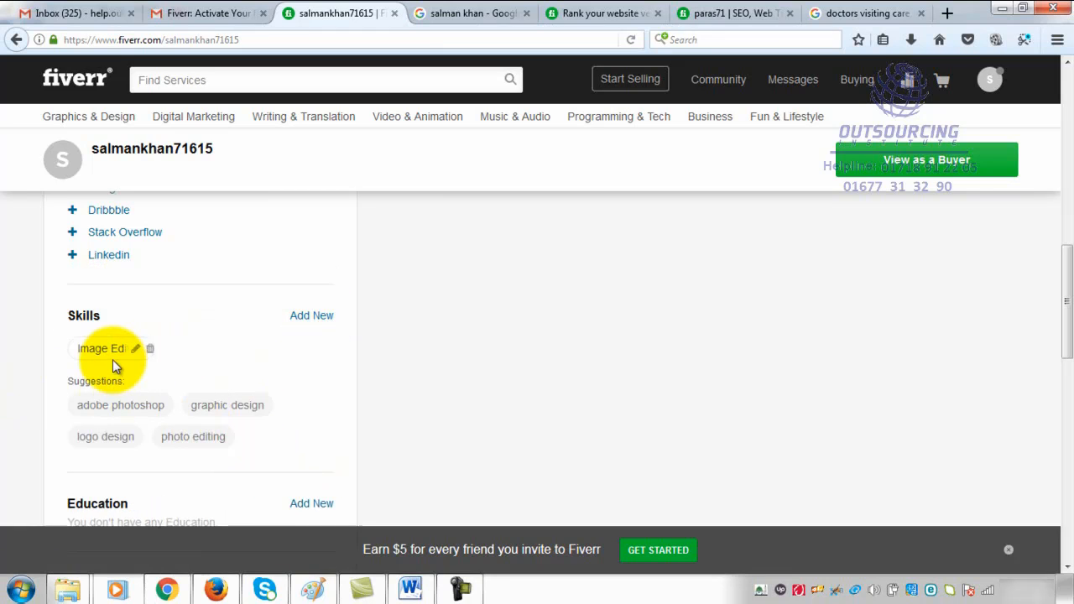
click(311, 316)
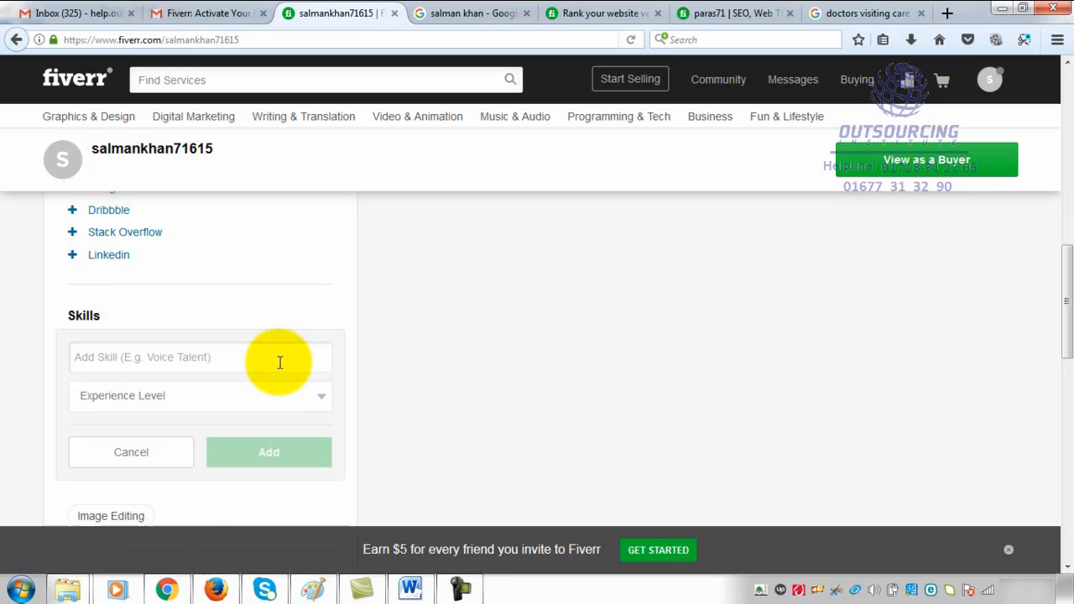
text(Video )
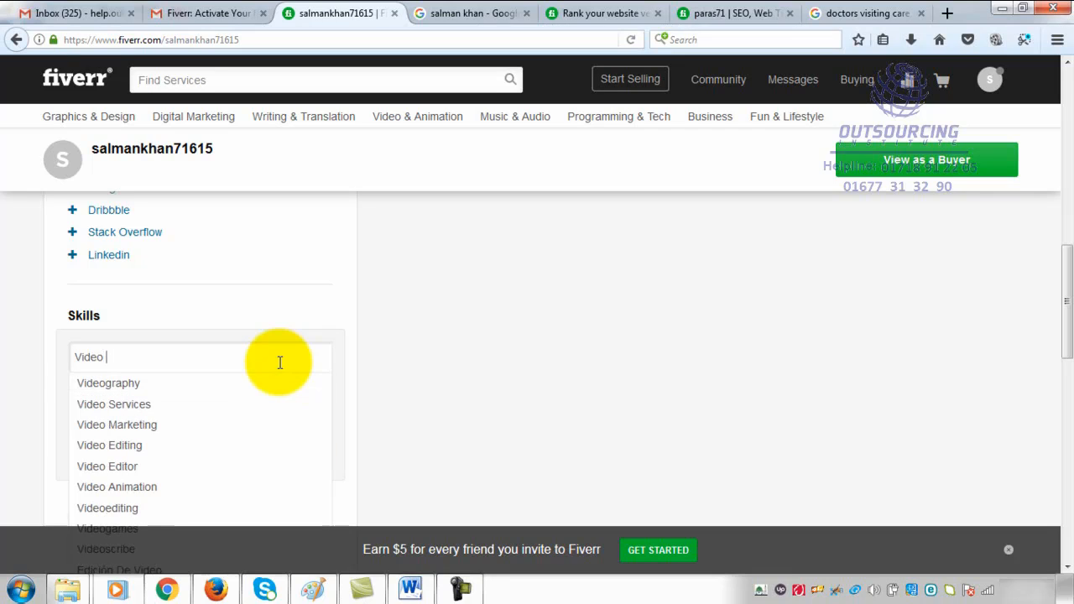
text(Editing)
click(180, 468)
click(173, 395)
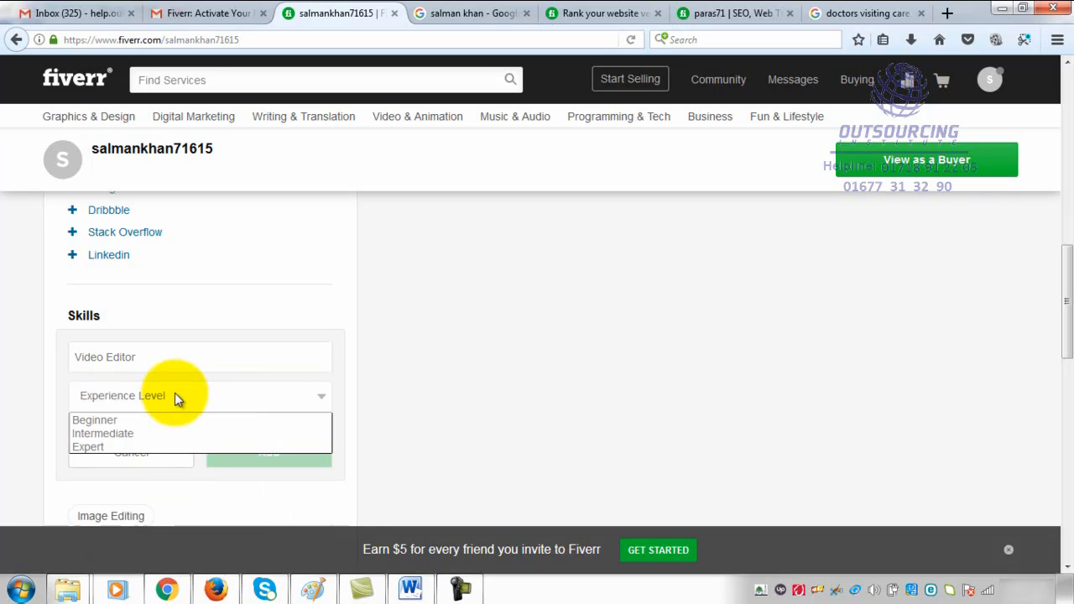
click(160, 433)
click(260, 455)
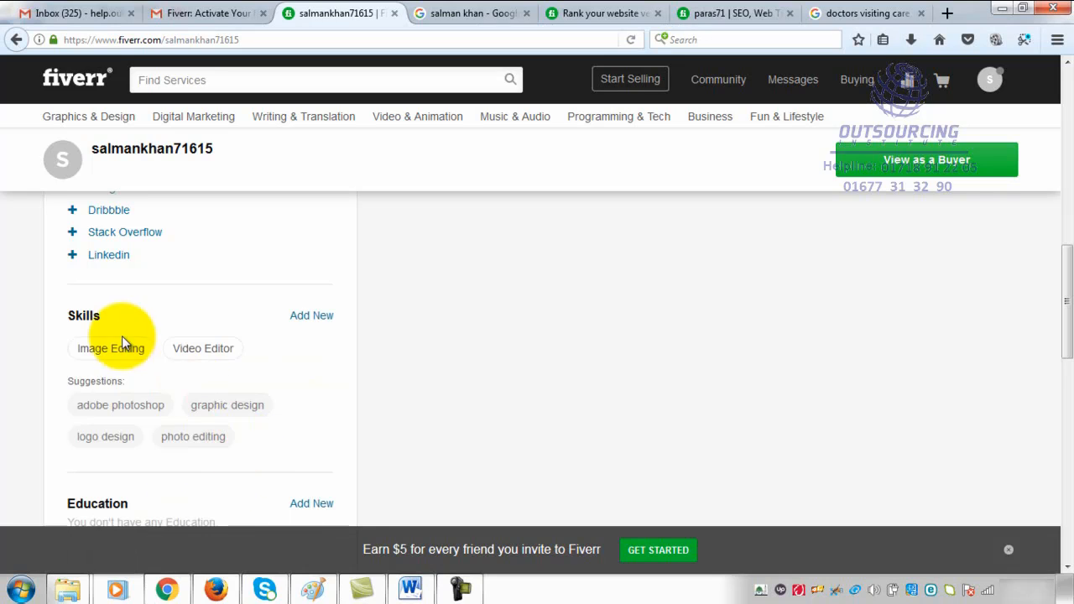
- Add Animation to the profile's skills with the Beginner experience level
click(309, 317)
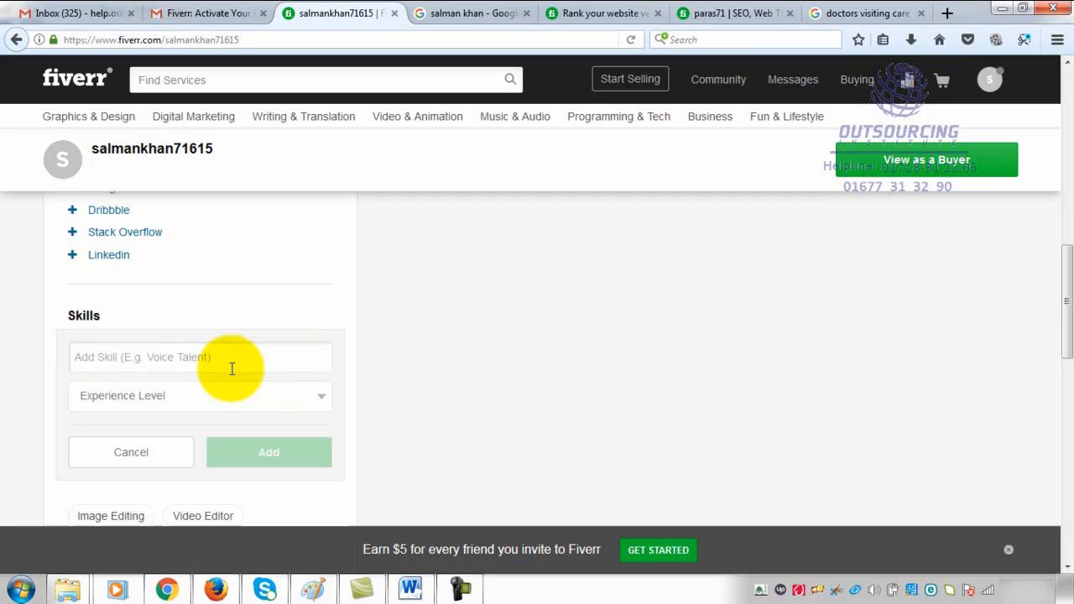
text(F)
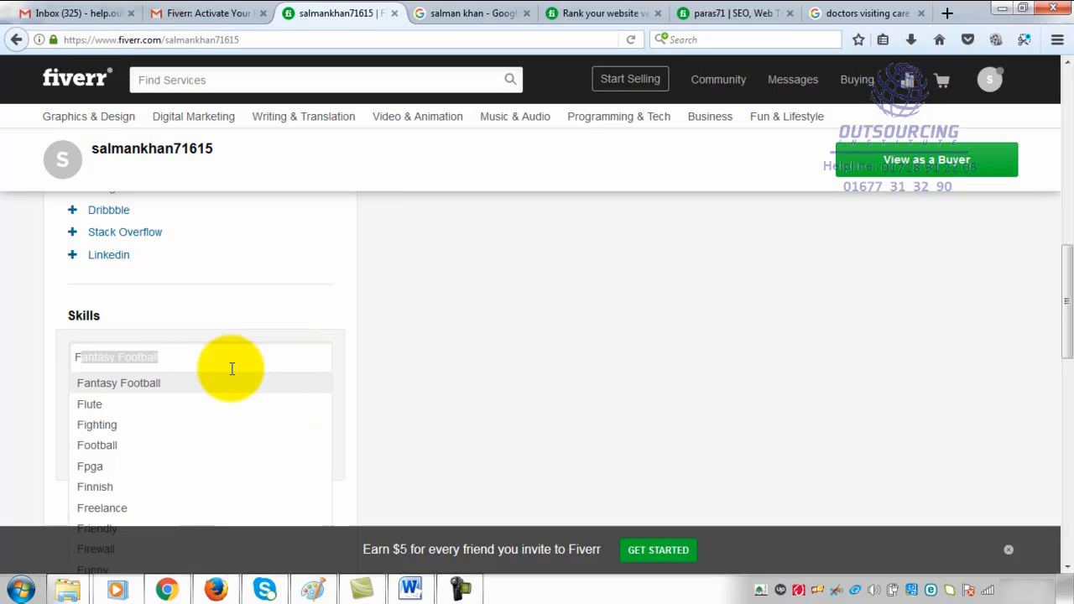
key(BackSpace)
key(BackSpace)
text(A)
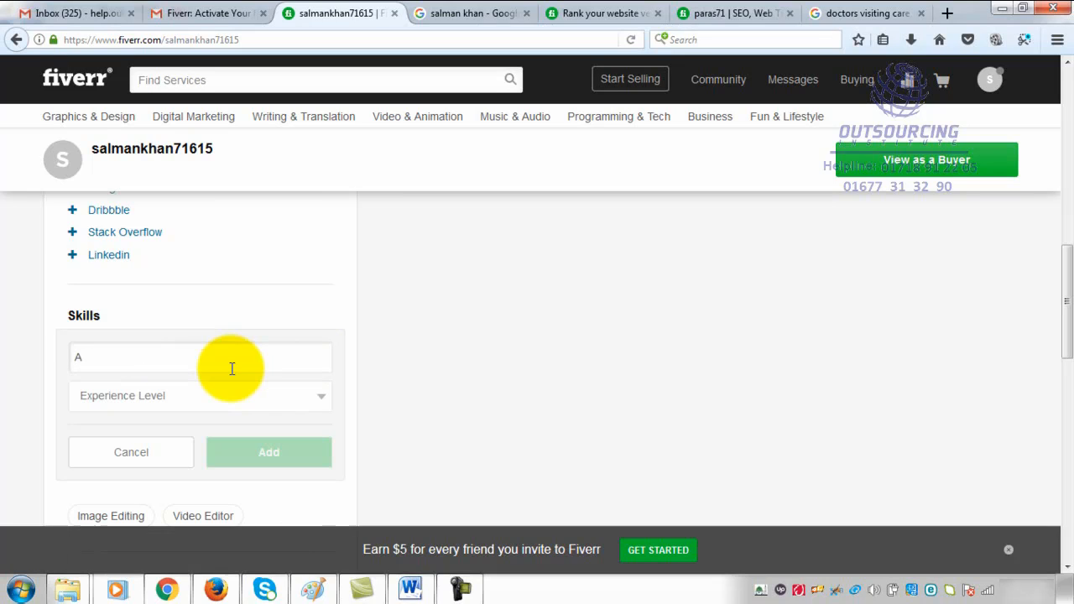
text(nimation)
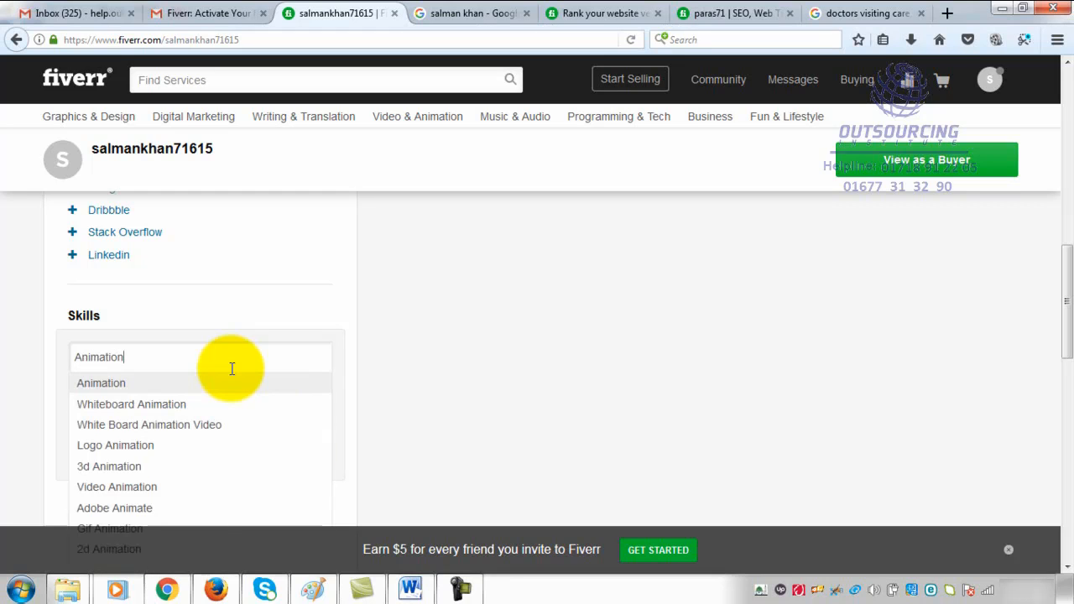
click(220, 384)
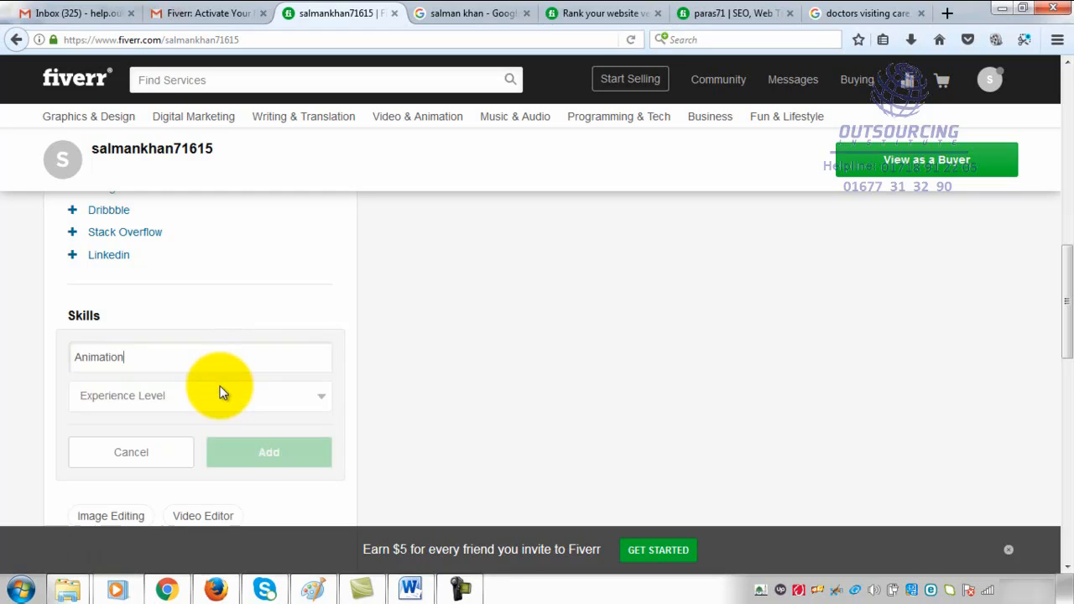
click(194, 405)
click(173, 420)
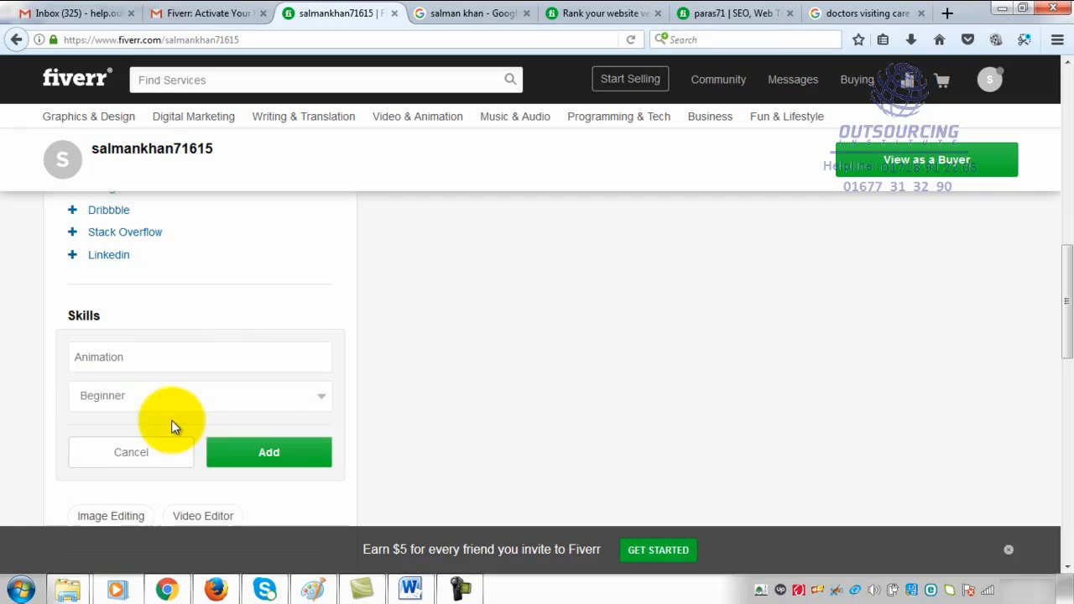
click(262, 453)
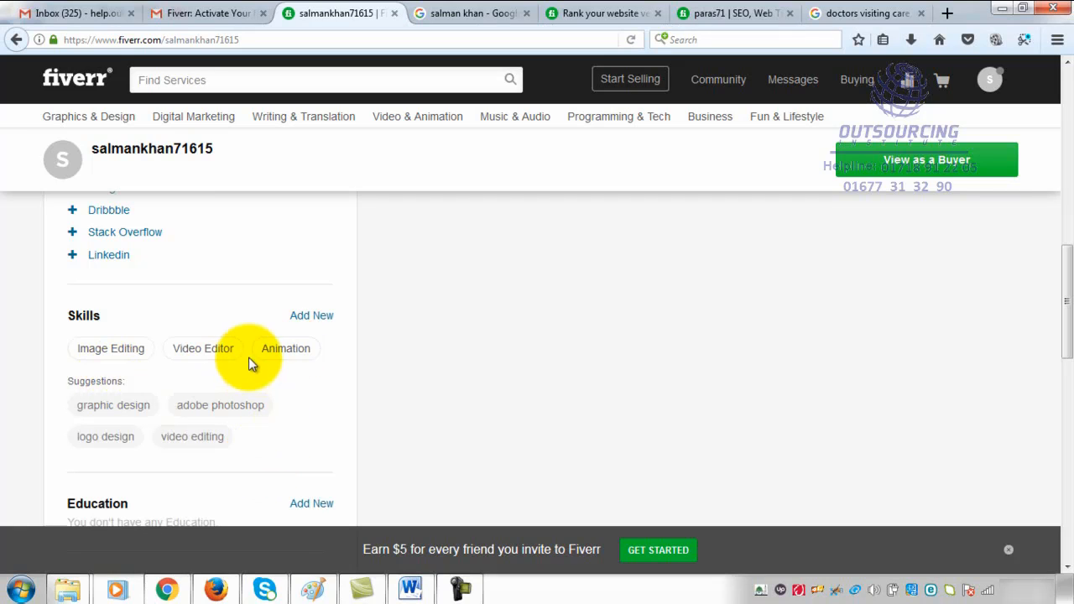
- Add Facebook Marketing to the profile's skills with the Expert experience level
click(311, 317)
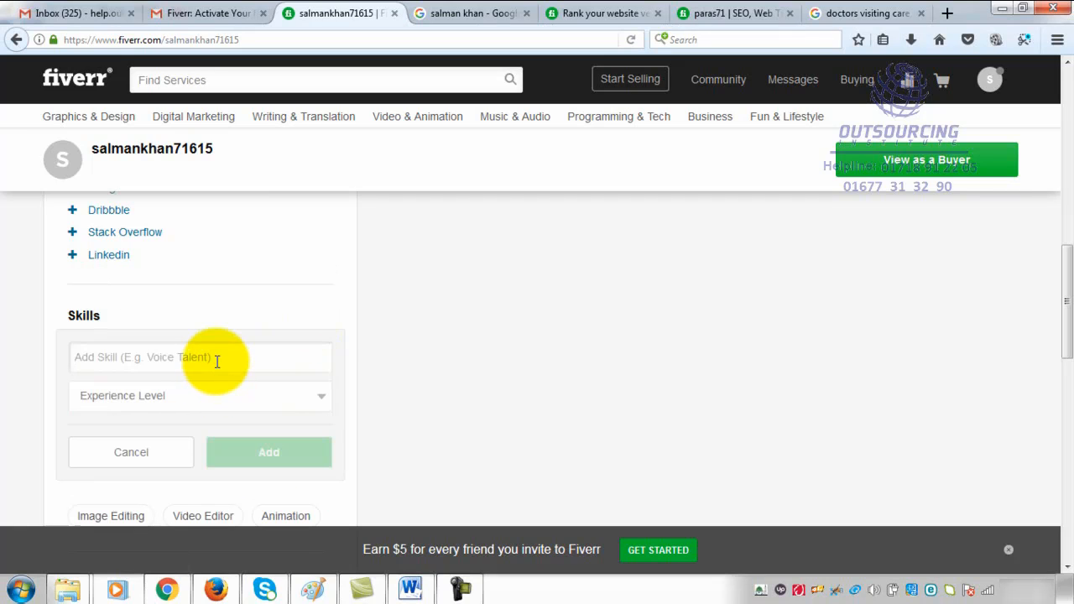
text(Facebo)
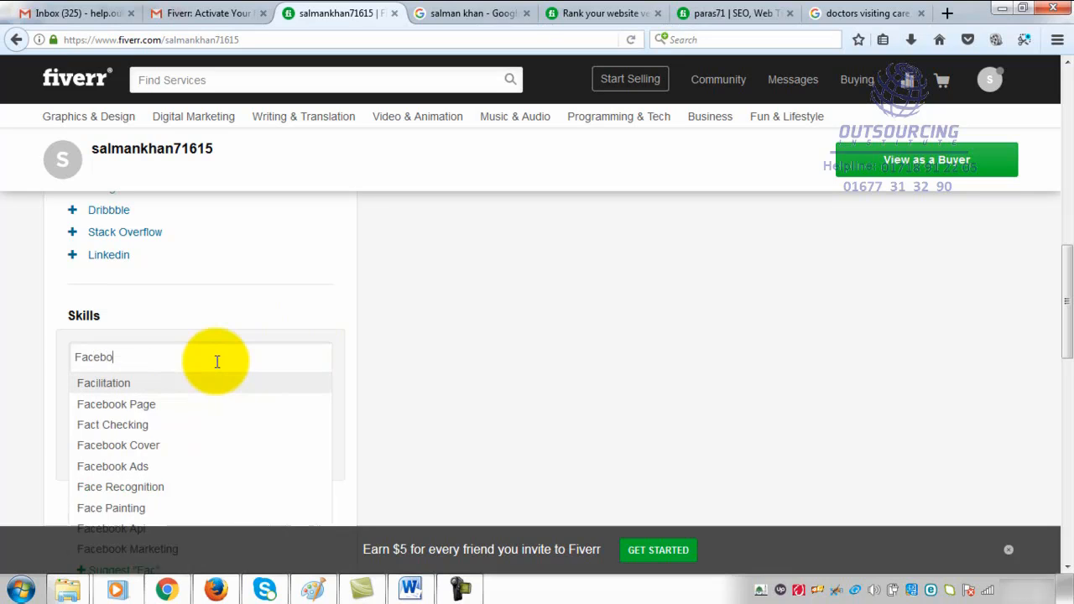
text(ok Ma)
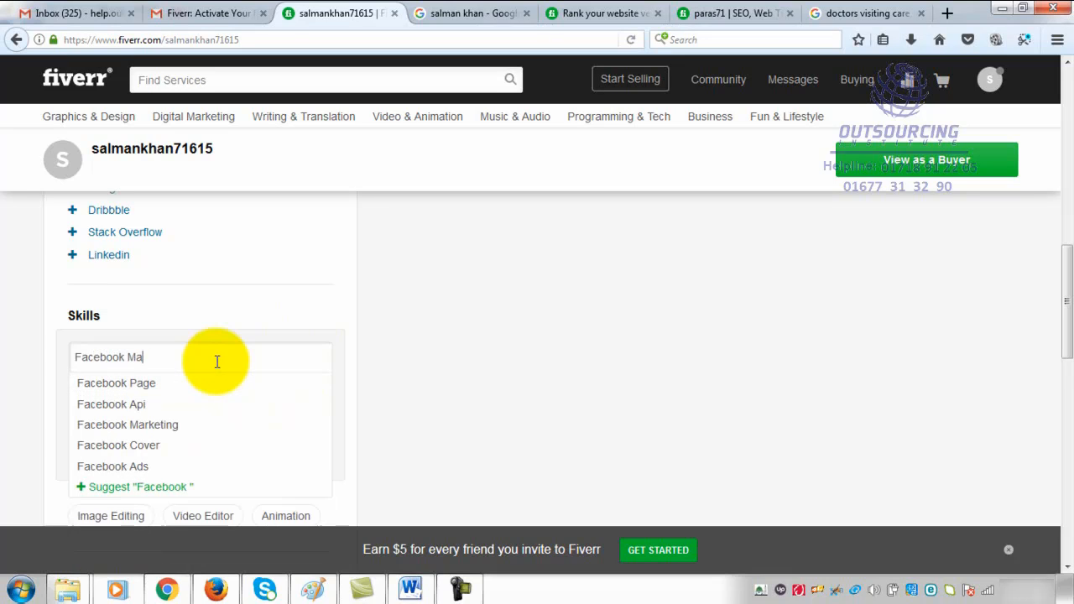
text(rketing)
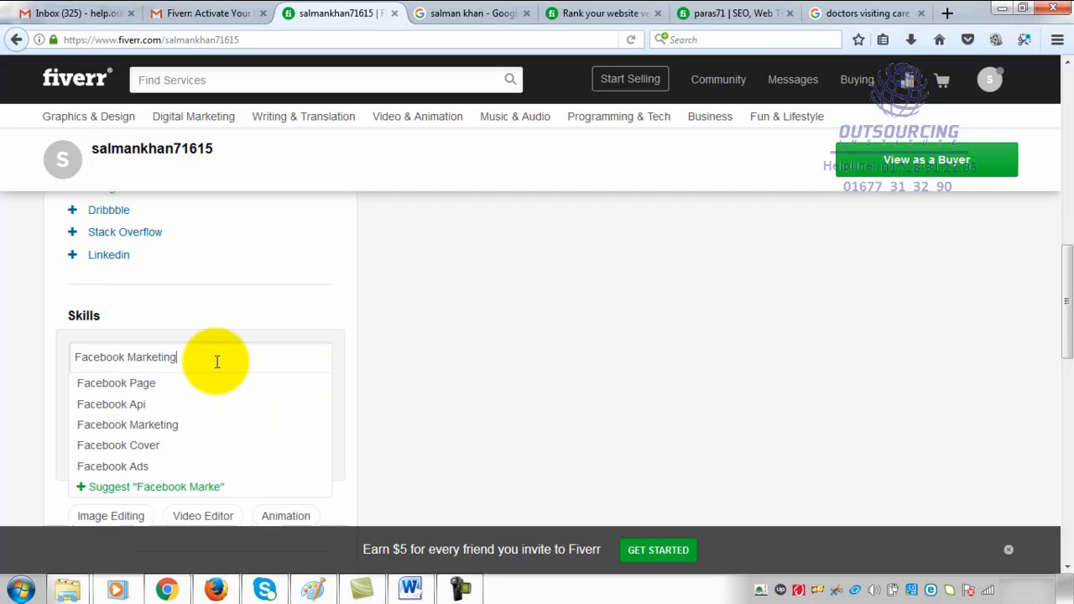
click(167, 424)
click(225, 398)
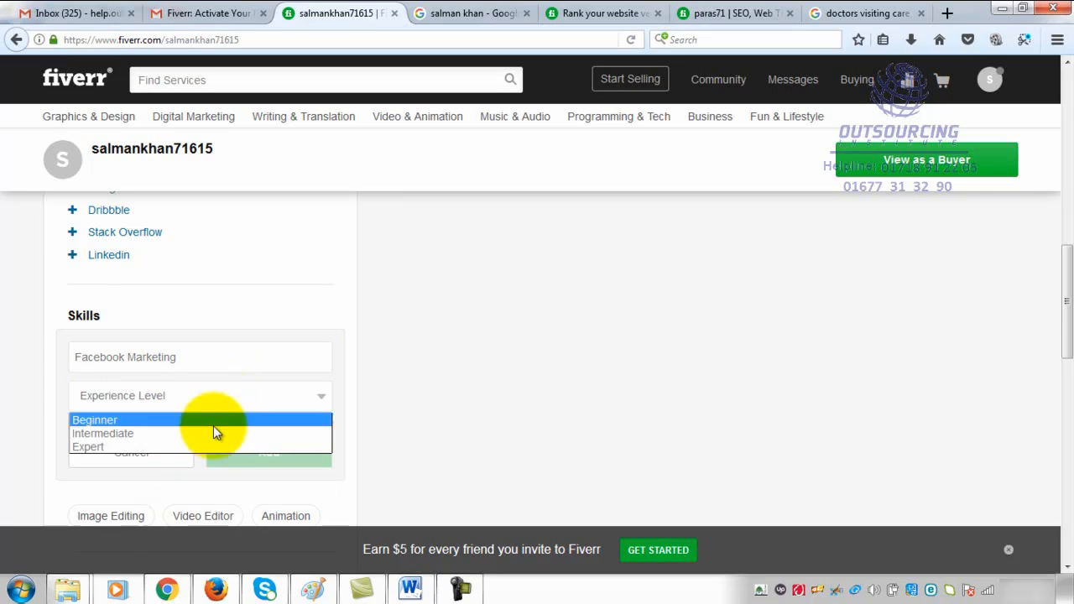
click(197, 446)
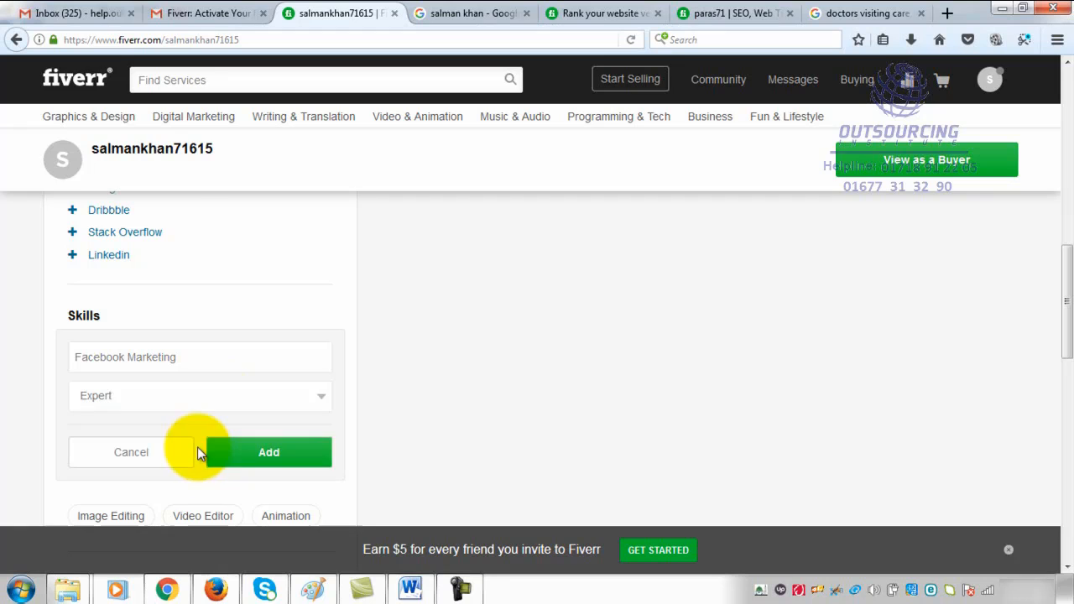
click(276, 455)
- Add Youtube Marketing to the profile's skills with the Expert experience level
click(324, 324)
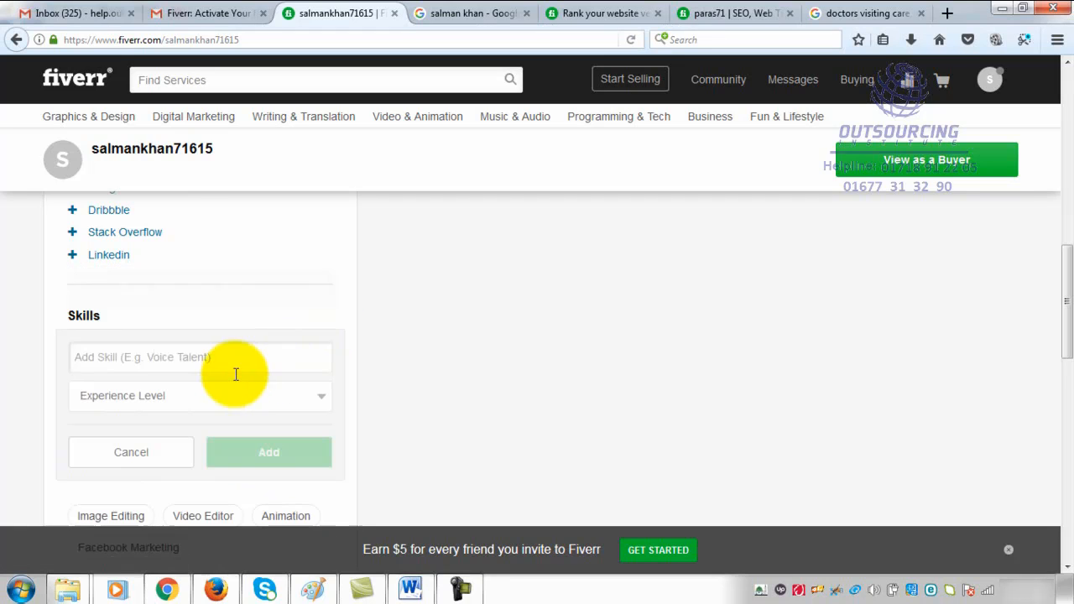
text(Y)
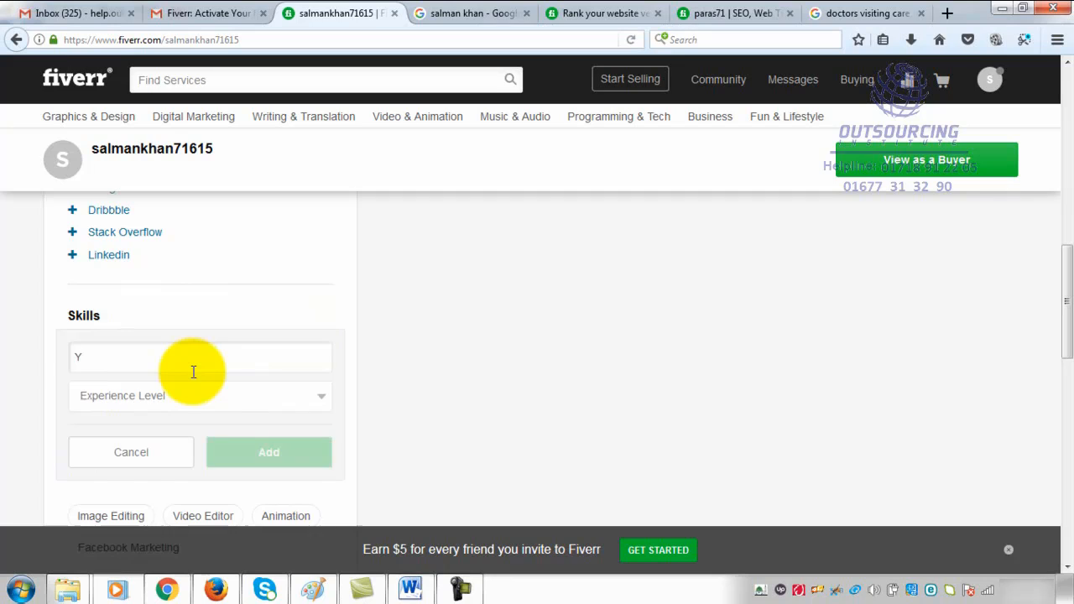
text(outube Mar)
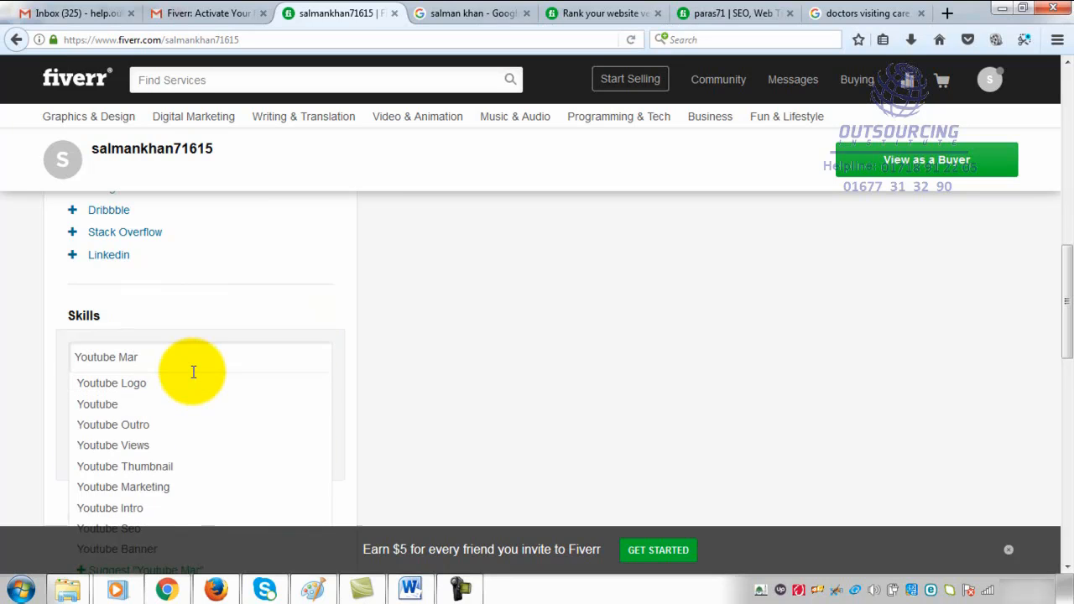
click(176, 488)
click(294, 396)
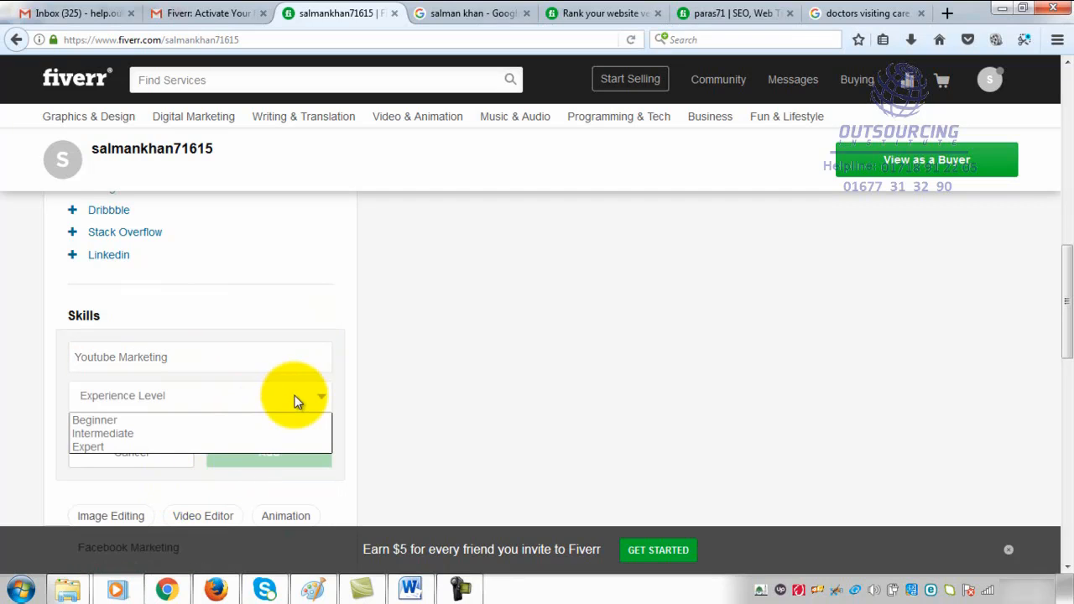
click(264, 447)
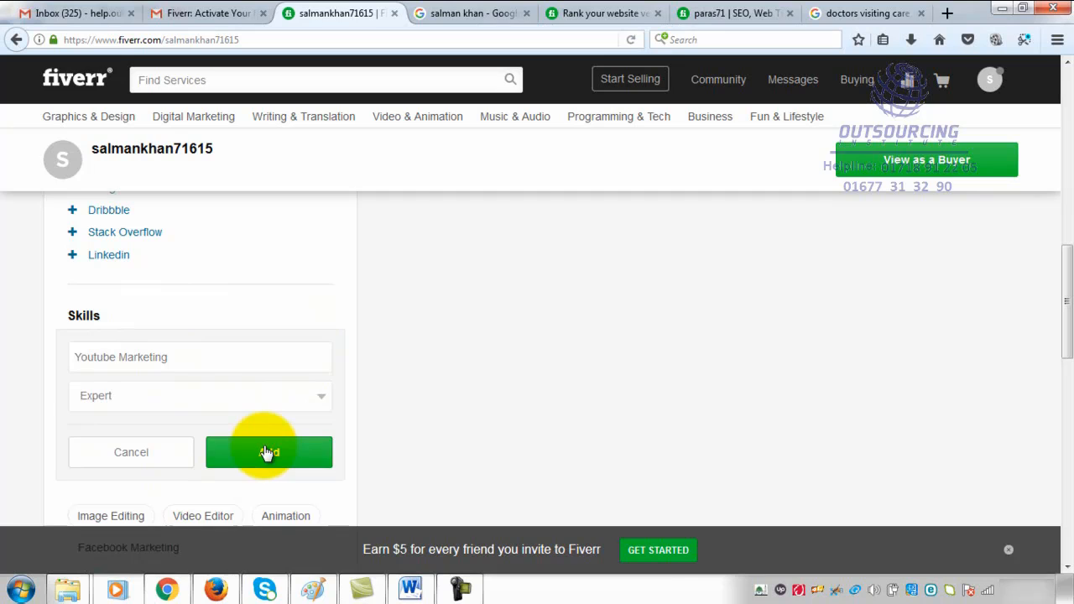
click(265, 453)
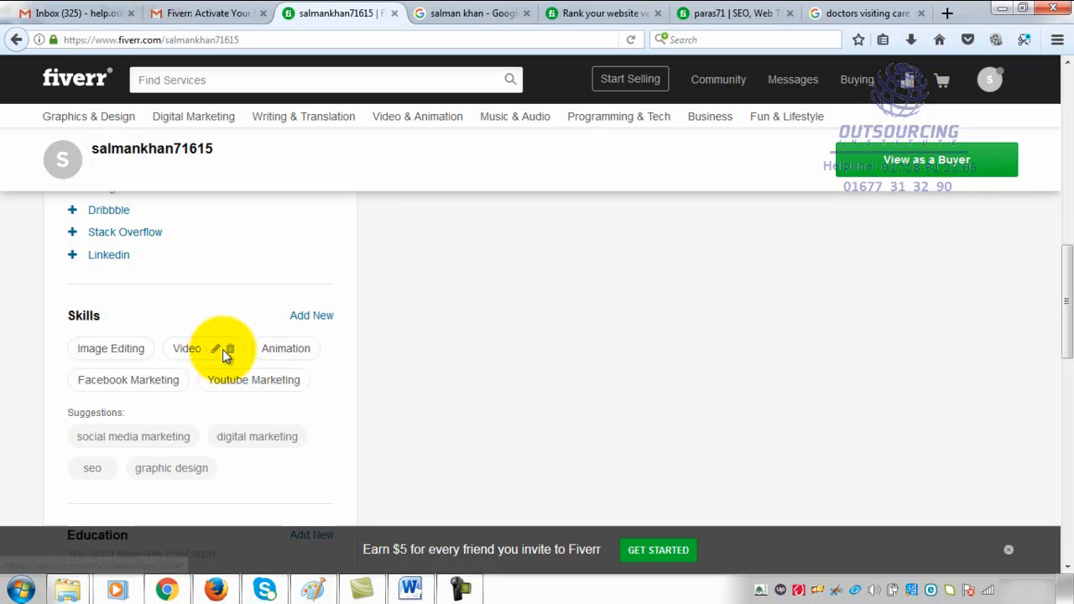
- Start a new skill entry from the suggested social media marketing skill
mouse_move(216, 328)
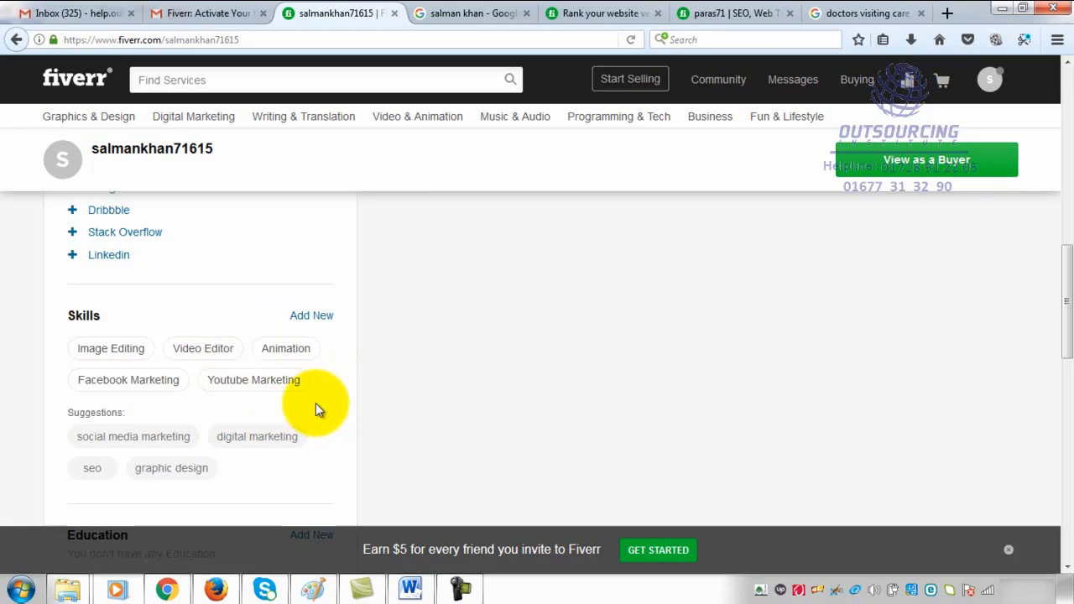
scroll(311, 407, down, 3)
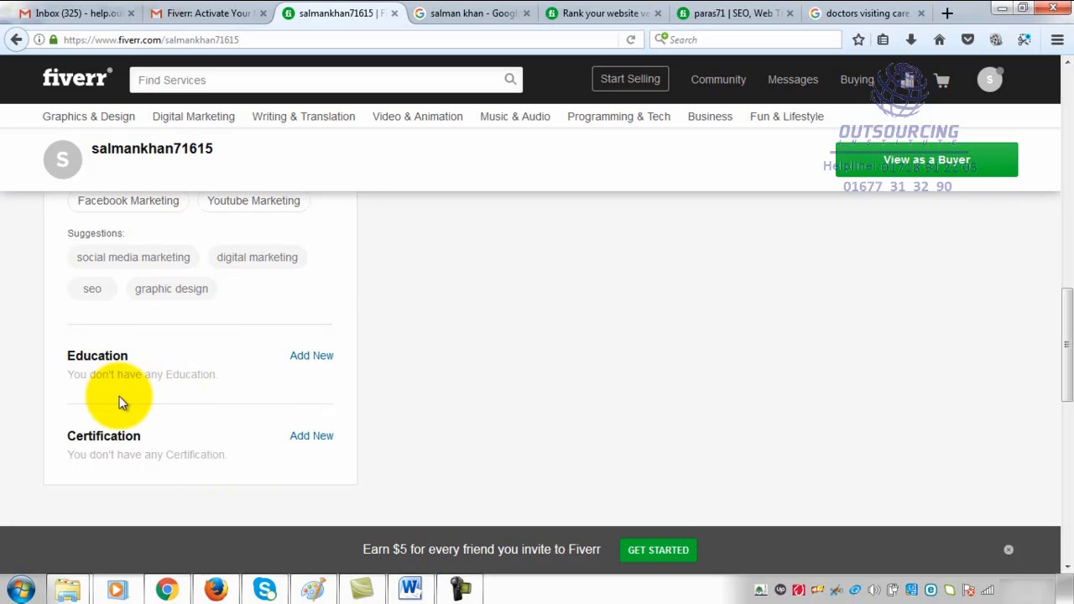
click(134, 261)
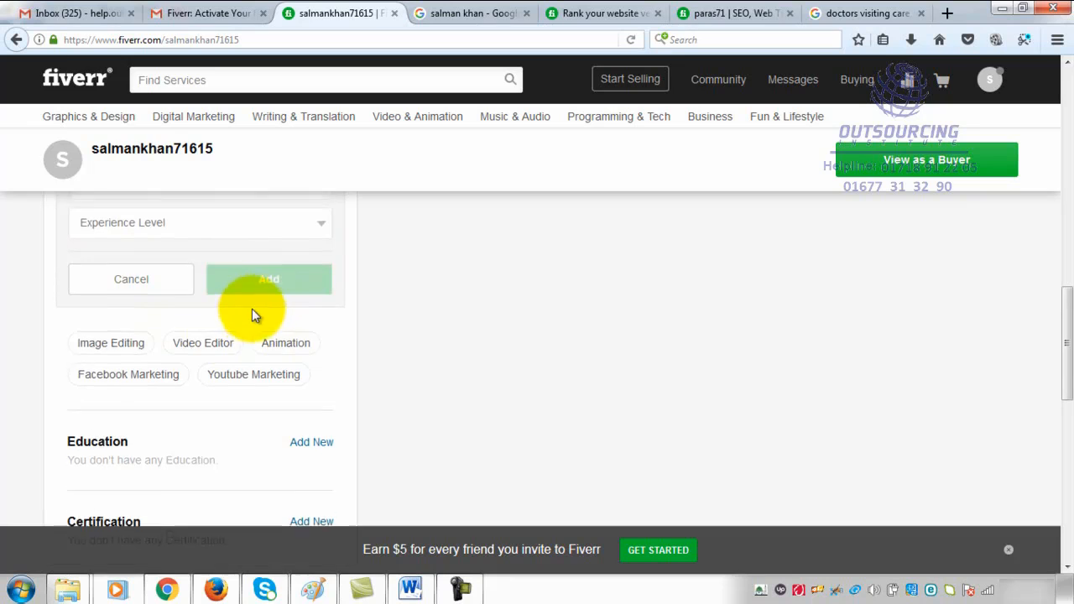
scroll(240, 323, up, 2)
scroll(222, 335, down, 2)
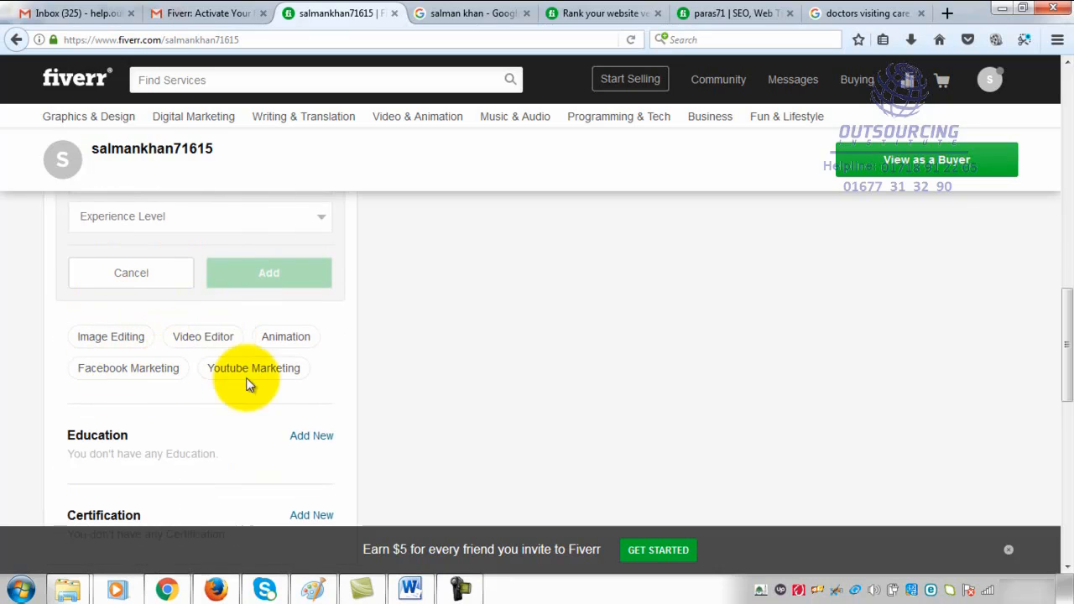
scroll(290, 386, down, 2)
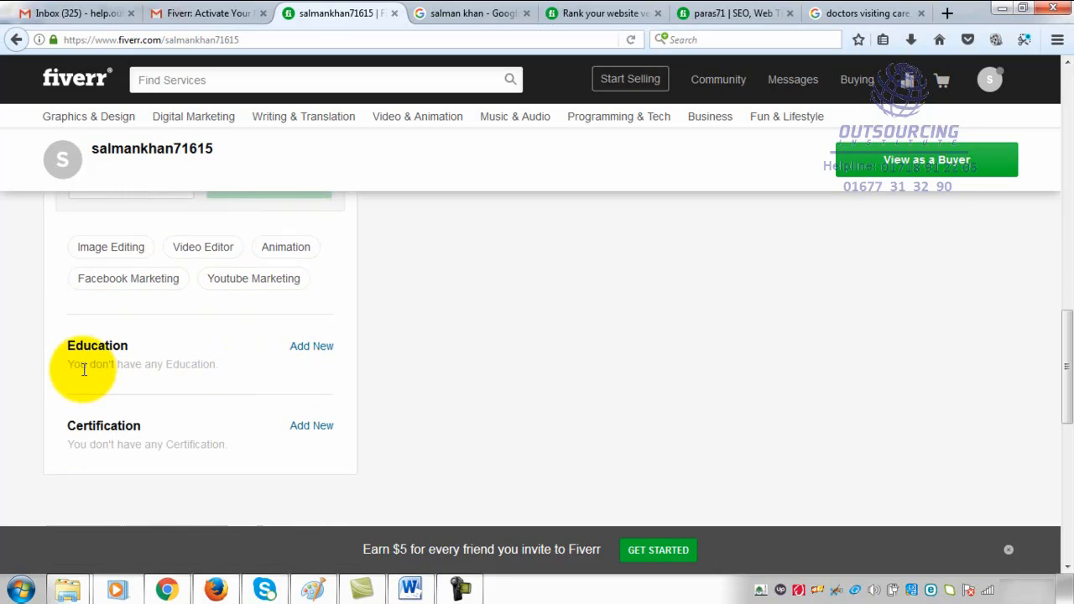
- Start a new education entry and set its country of college/university to Barbados
mouse_move(168, 361)
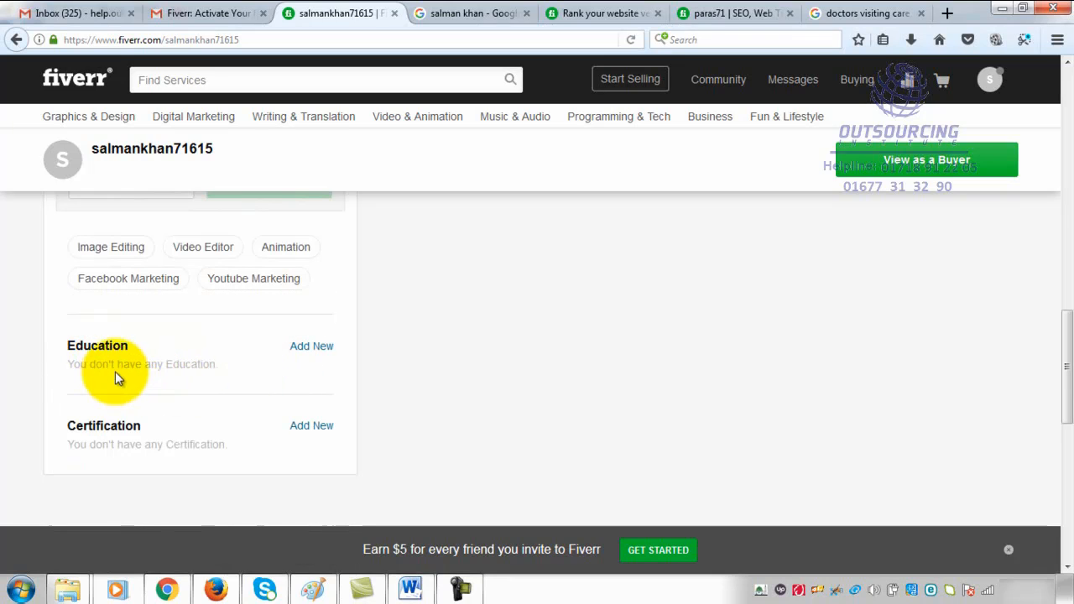
click(312, 349)
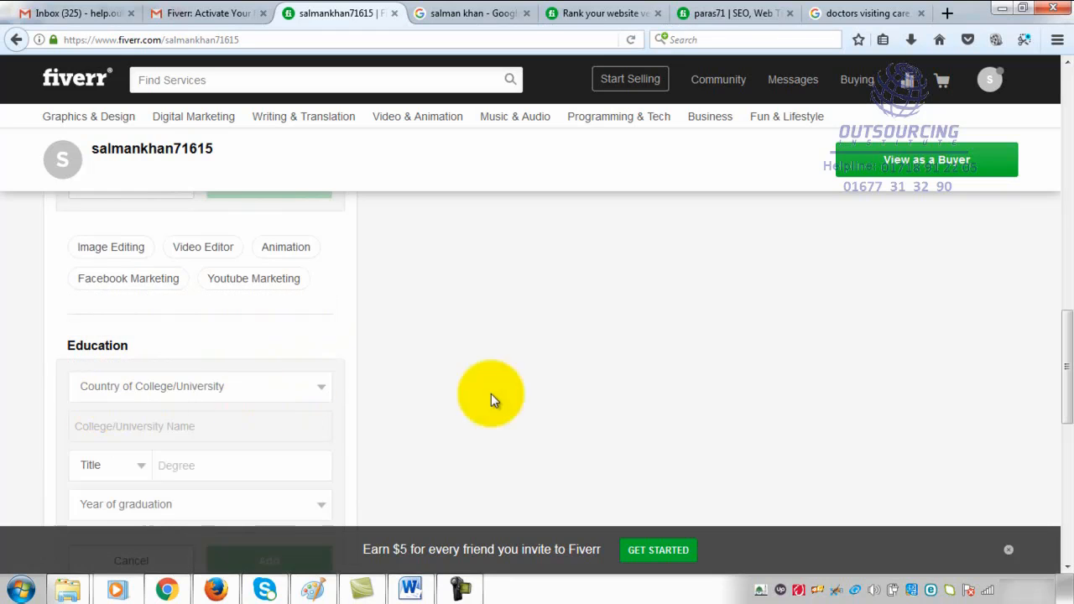
scroll(374, 332, down, 3)
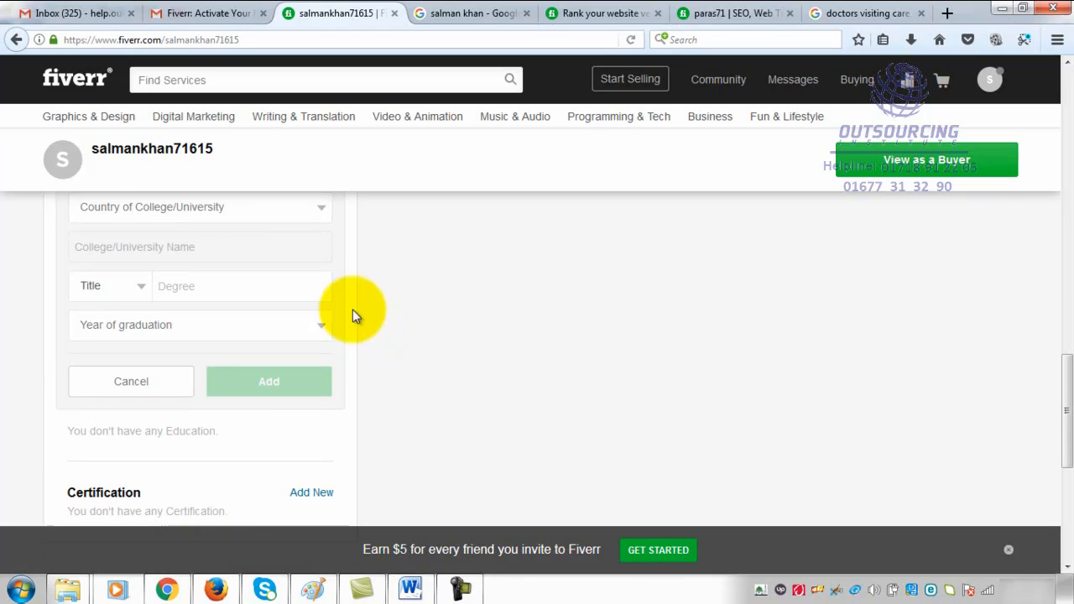
click(318, 209)
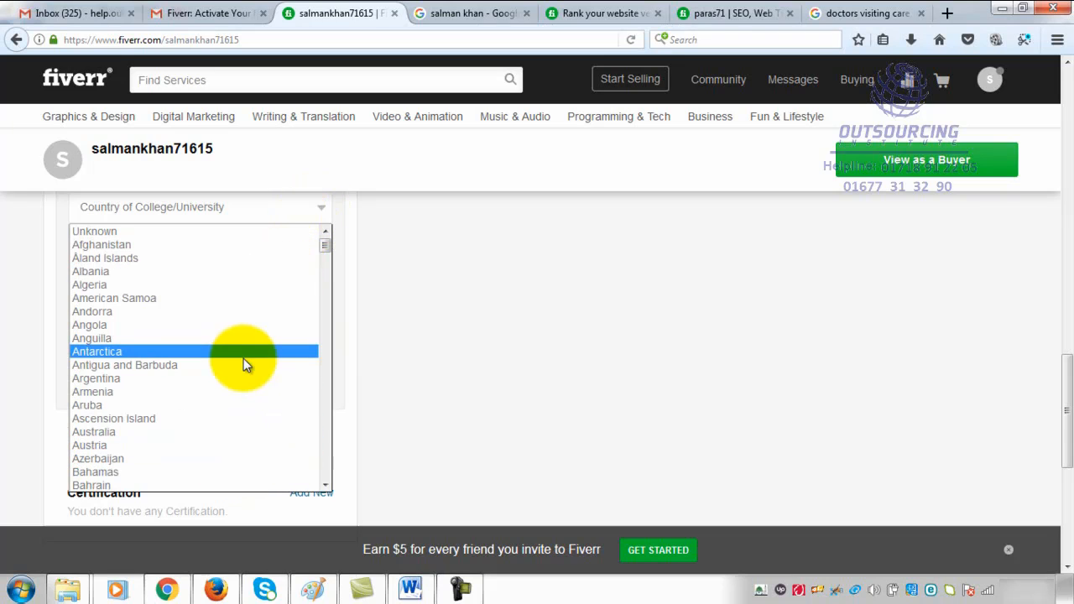
key(b)
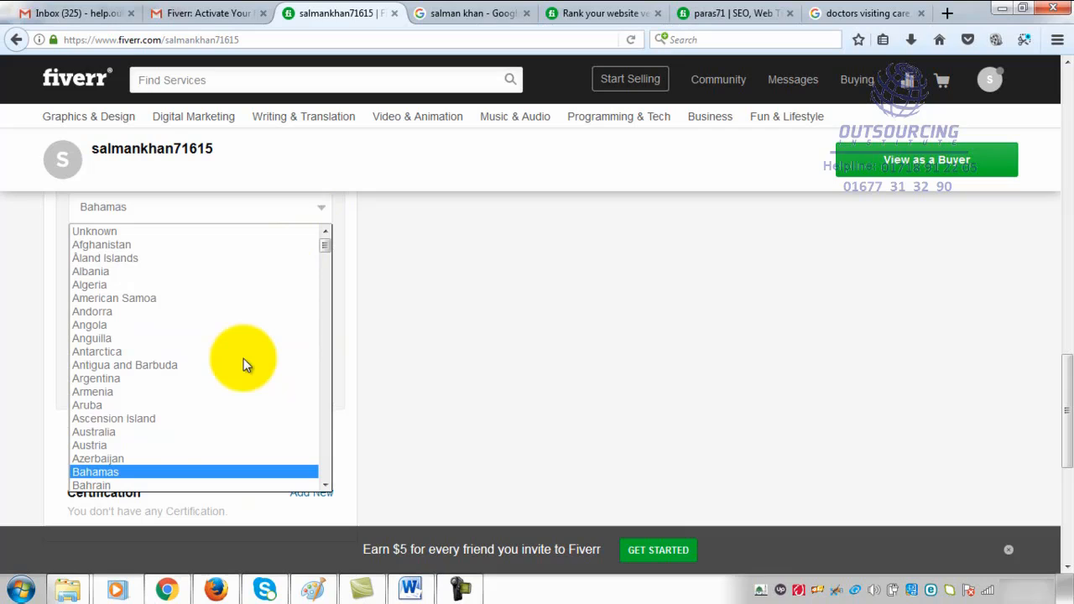
key(Down)
key(Down)
key(Down)
key(Down)
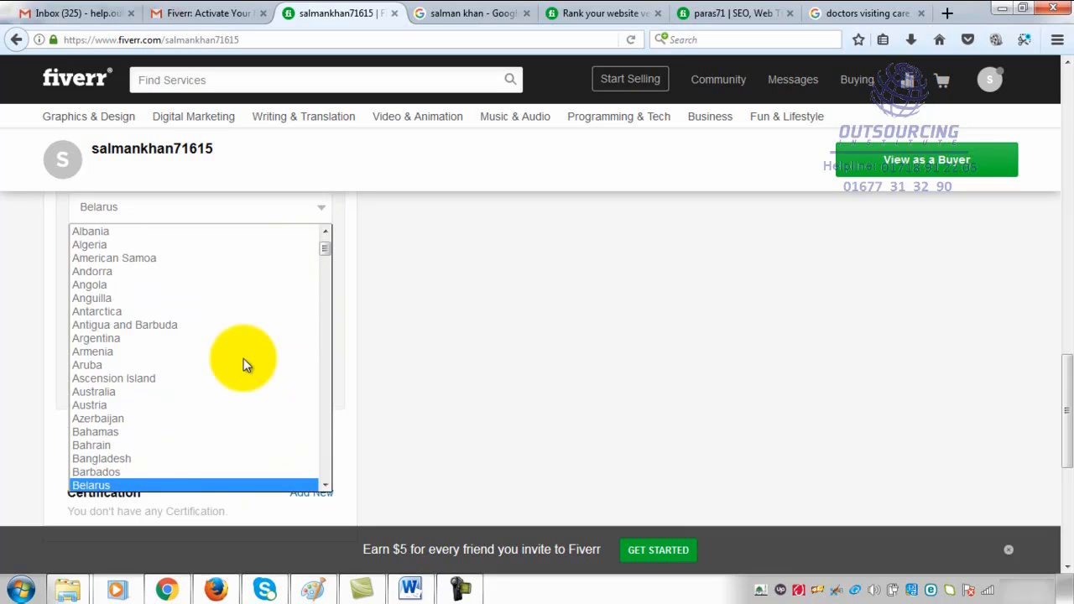
key(Up)
key(Return)
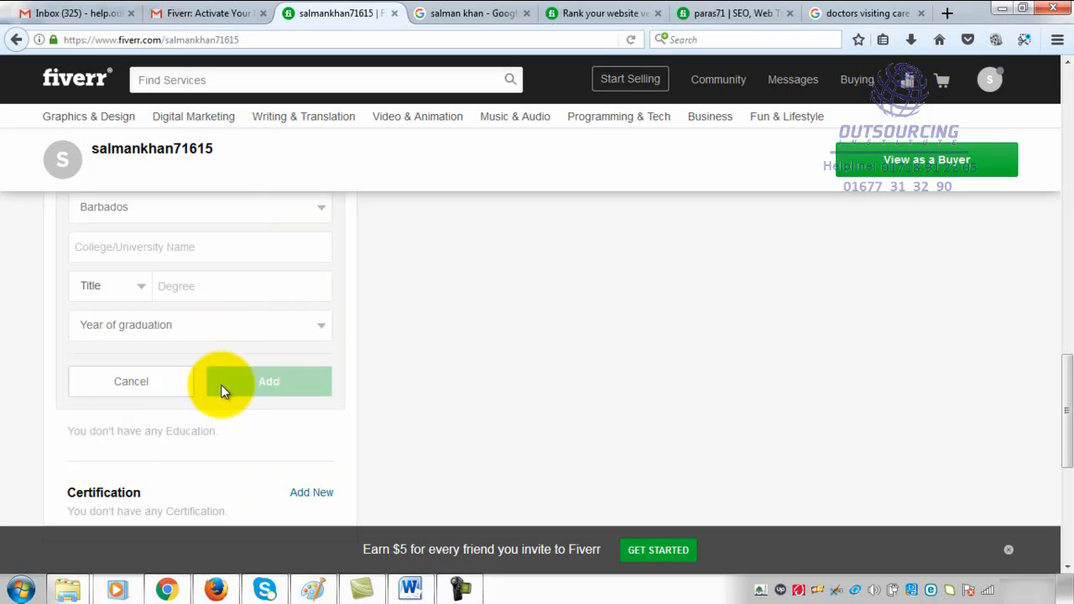
- Examine the year of graduation and country choices offered in the education entry
scroll(271, 377, up, 2)
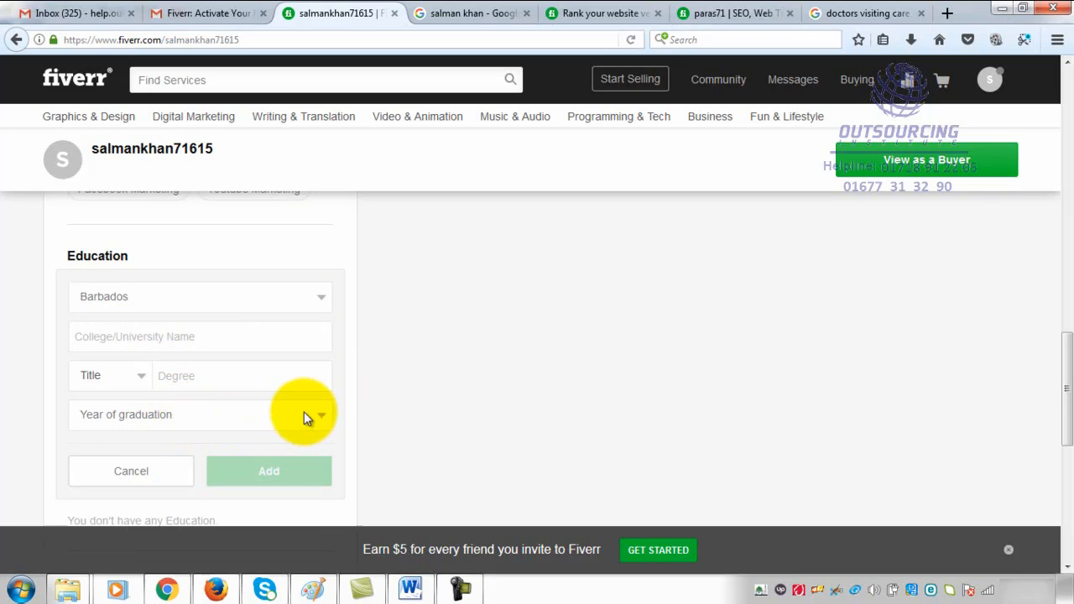
click(323, 419)
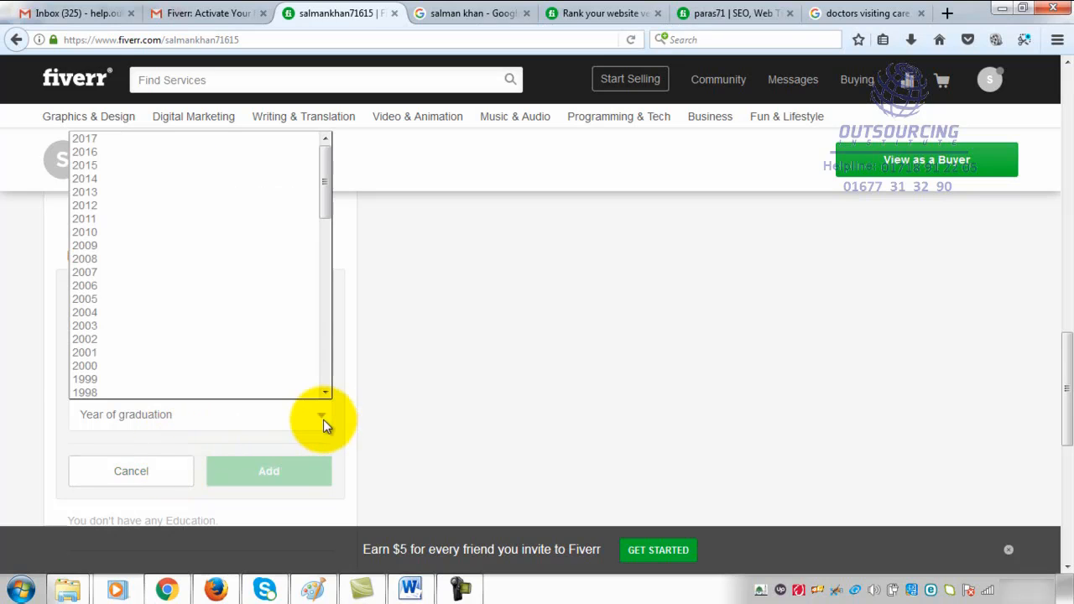
click(25, 340)
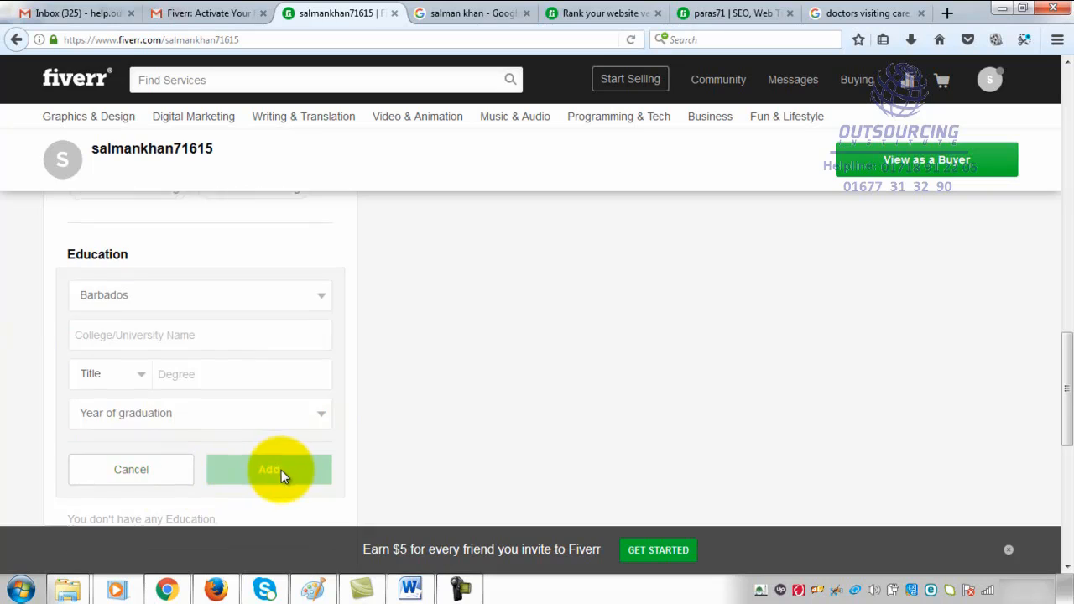
scroll(281, 470, down, 2)
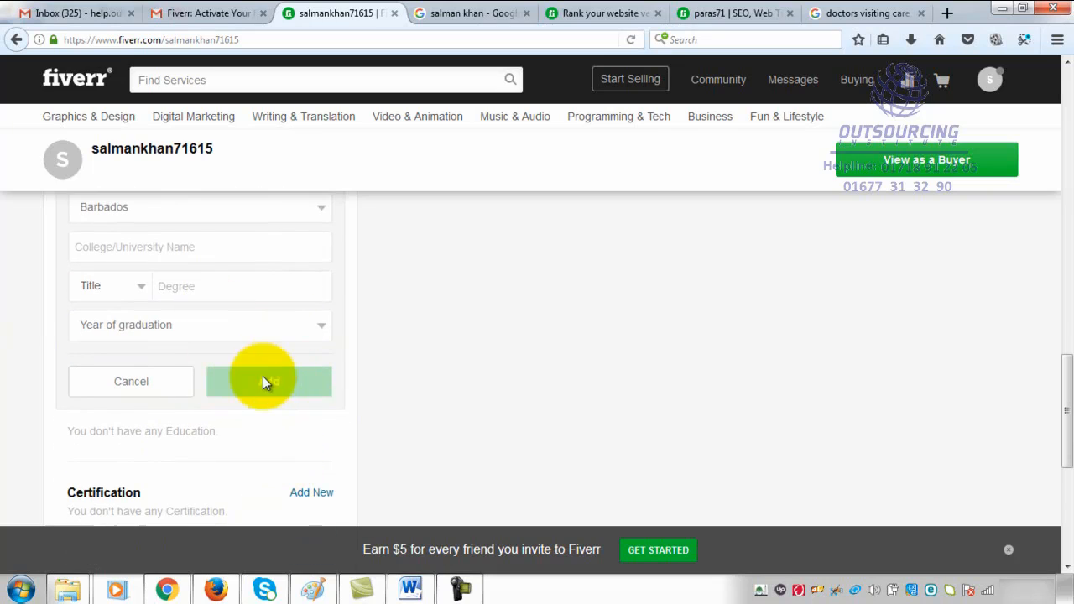
scroll(301, 366, up, 2)
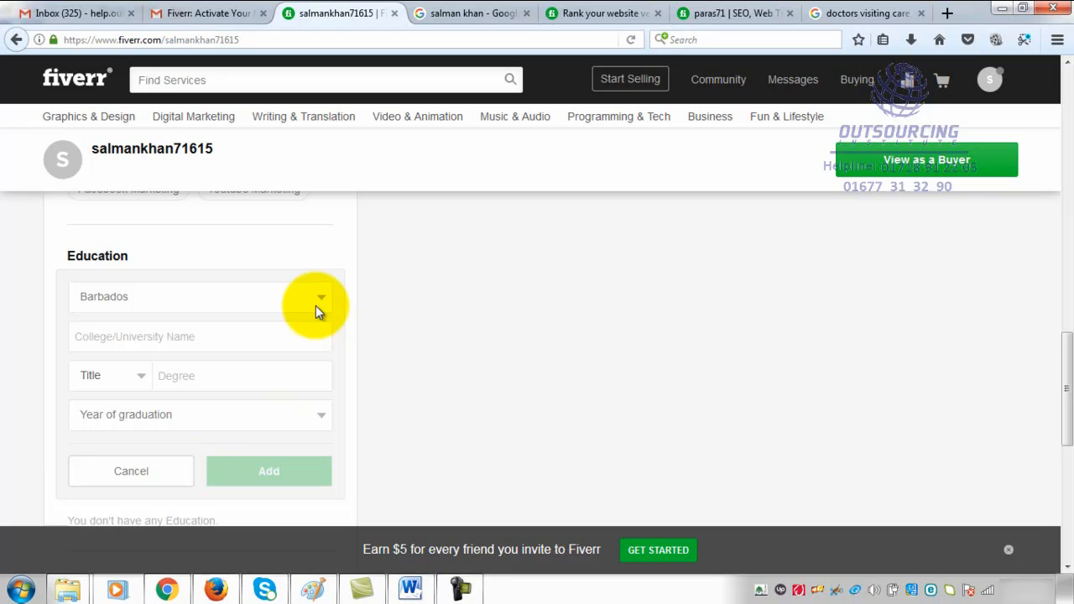
scroll(315, 305, up, 2)
scroll(314, 300, up, 4)
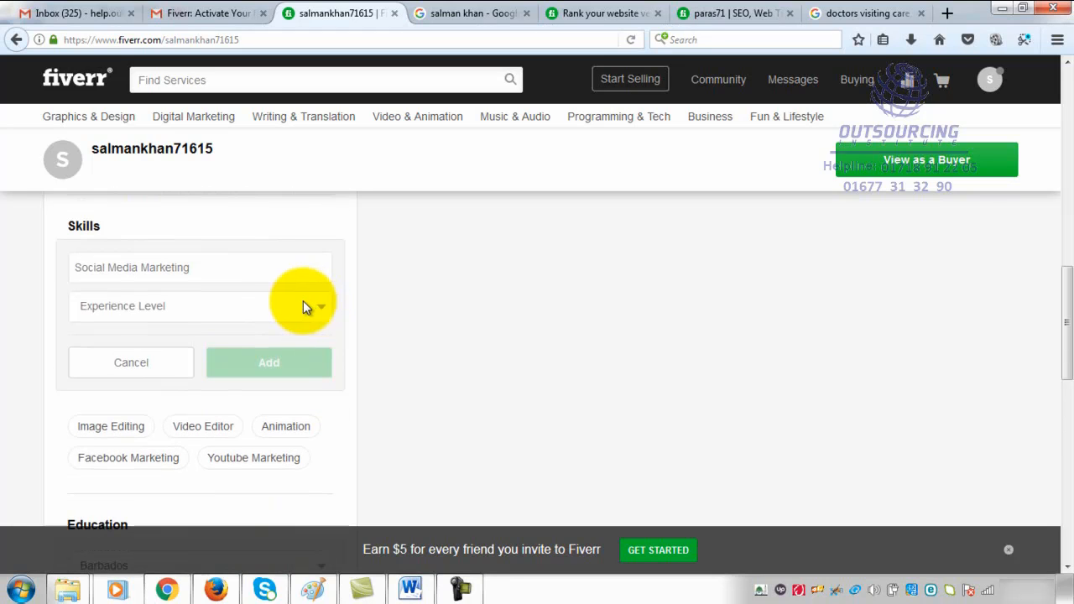
scroll(292, 301, down, 2)
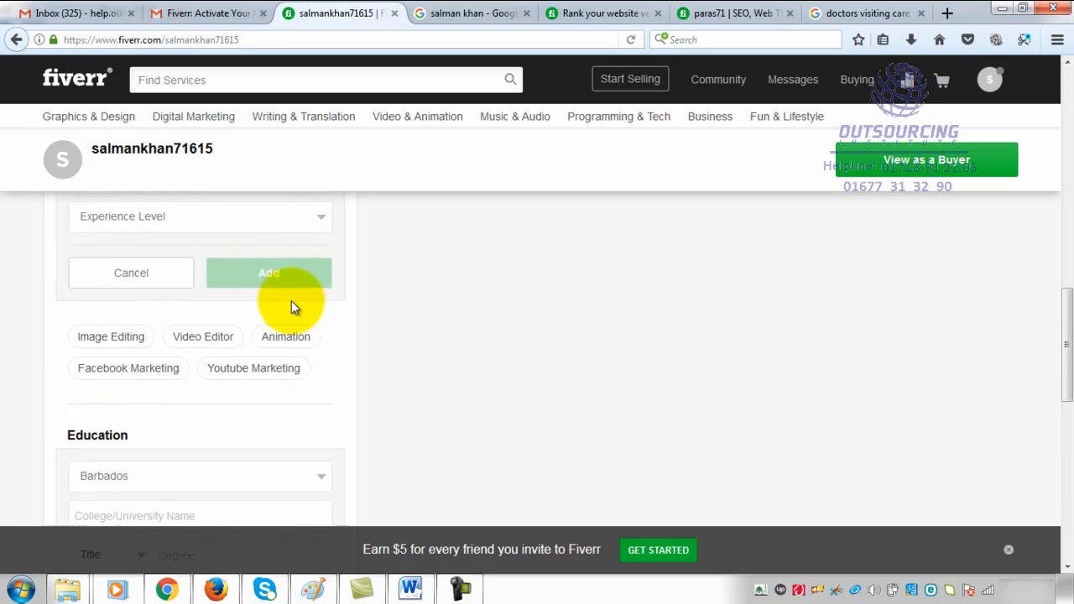
scroll(288, 304, down, 4)
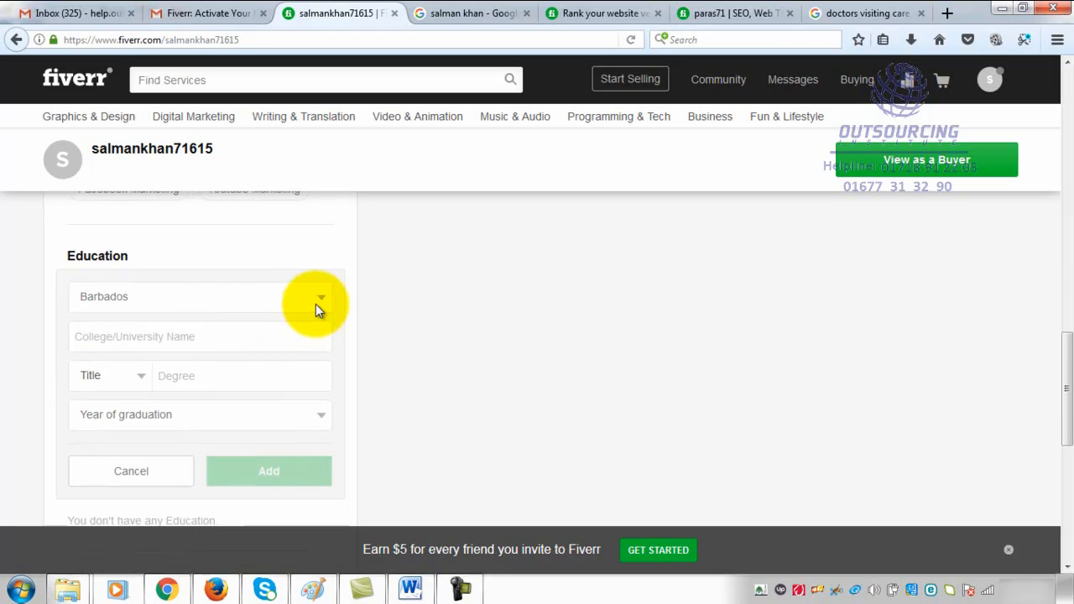
click(316, 304)
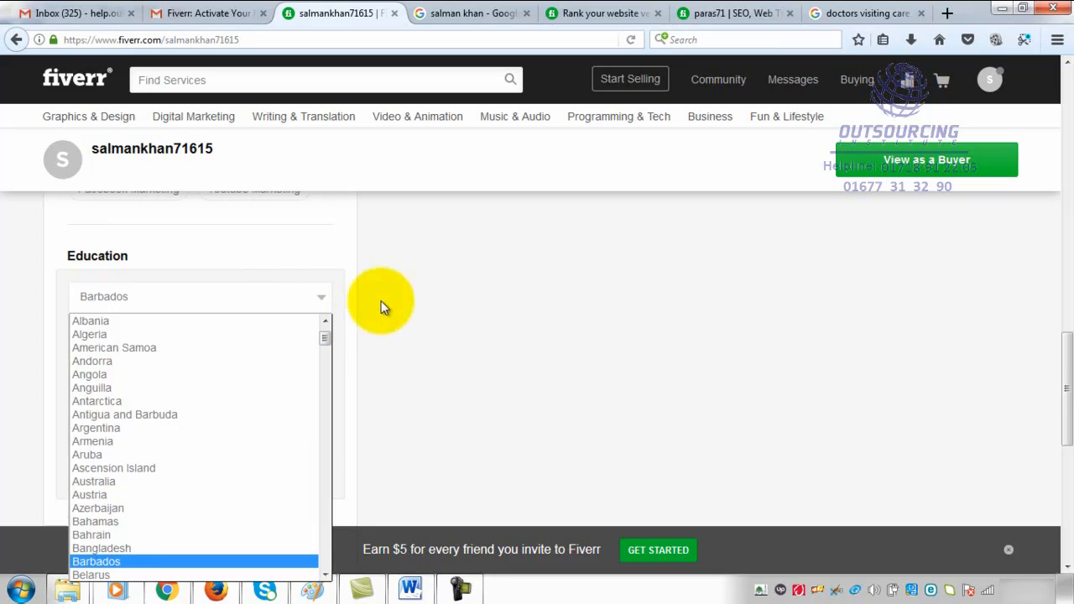
click(328, 245)
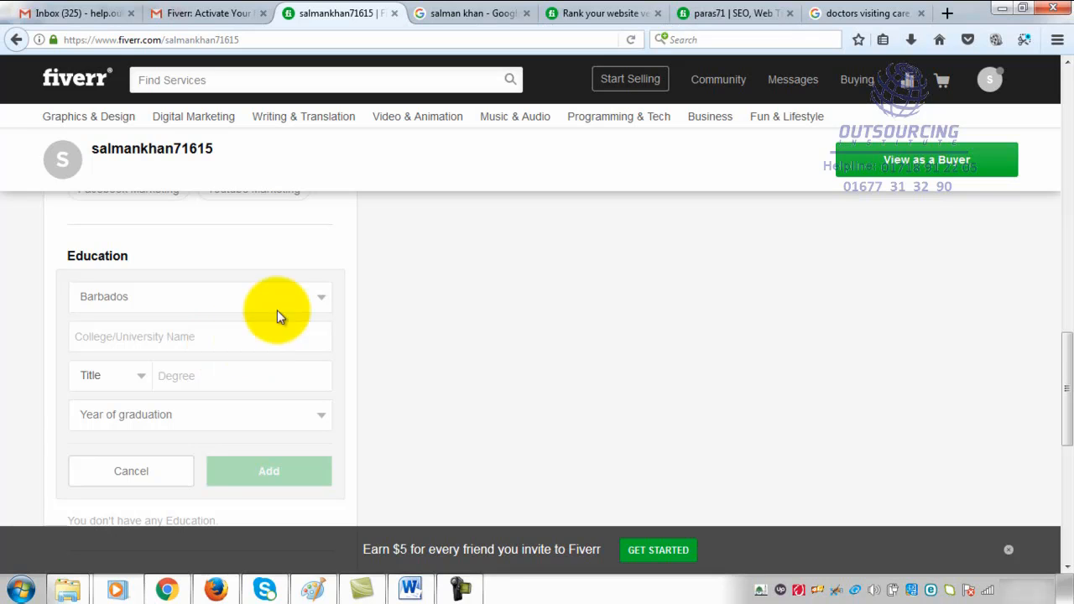
scroll(285, 252, up, 3)
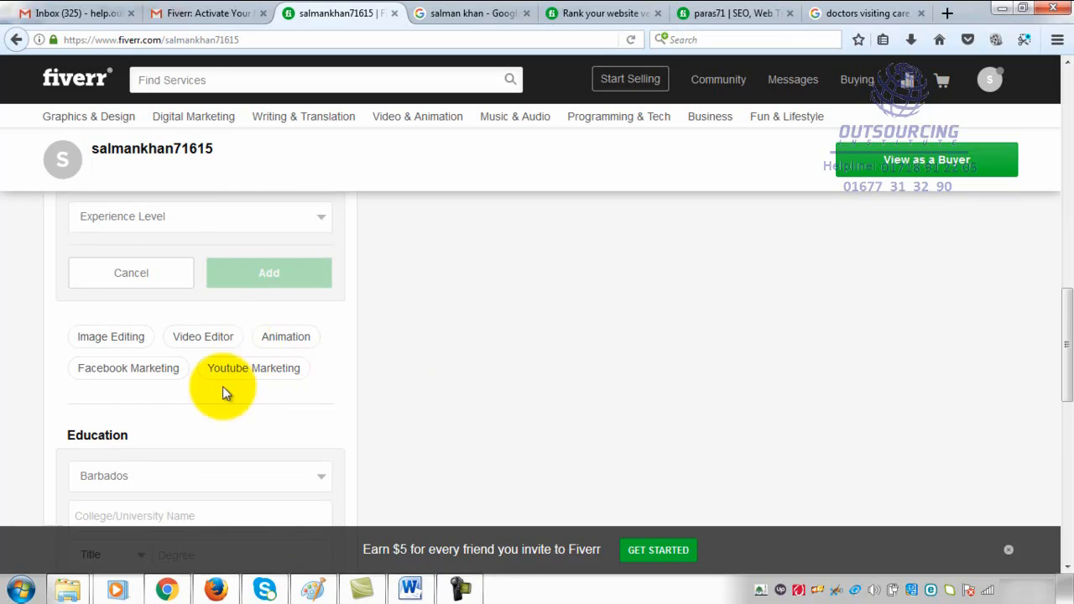
scroll(261, 407, down, 3)
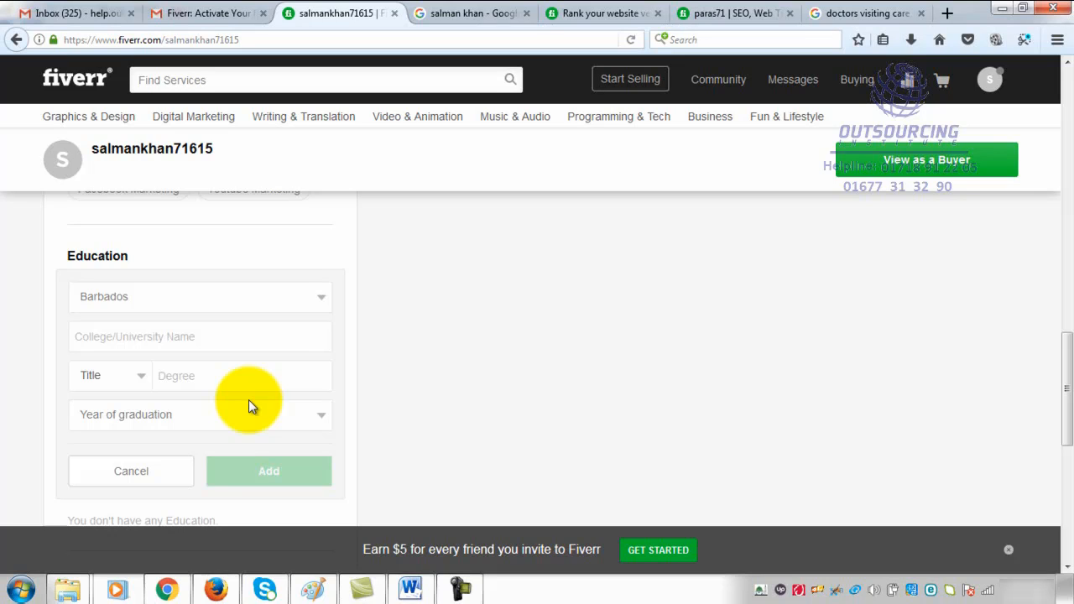
- Open a new certification entry to inspect its fields and cancel it without adding anything
scroll(285, 383, down, 3)
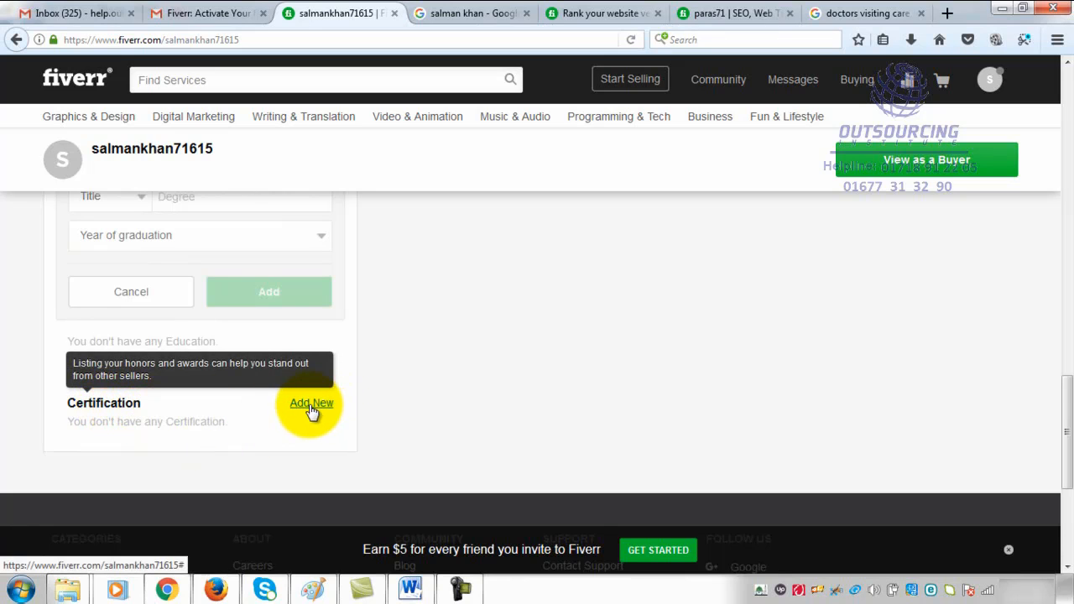
scroll(311, 410, down, 2)
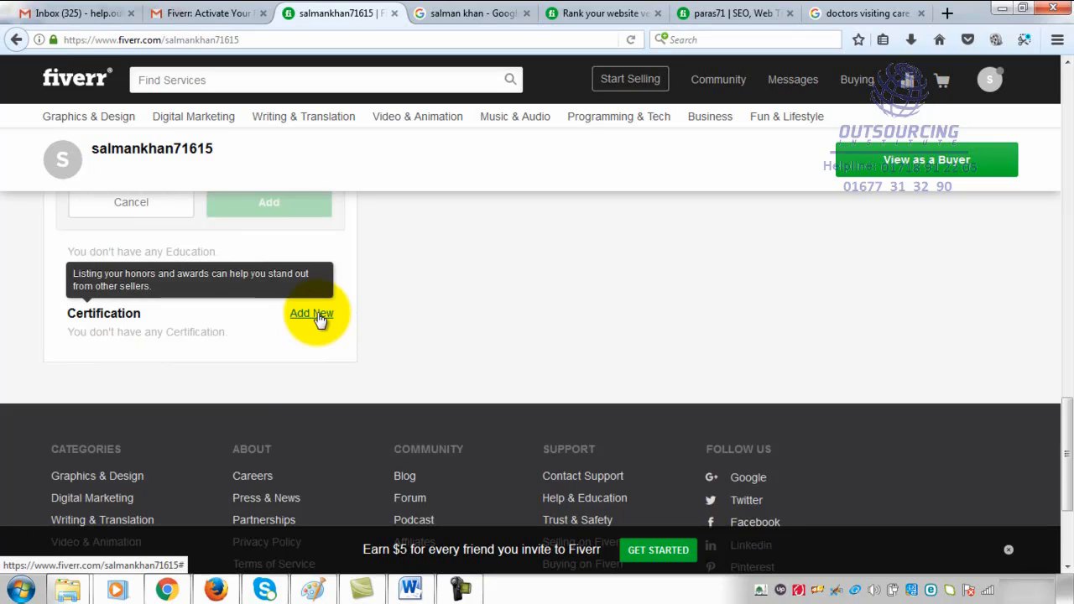
click(317, 314)
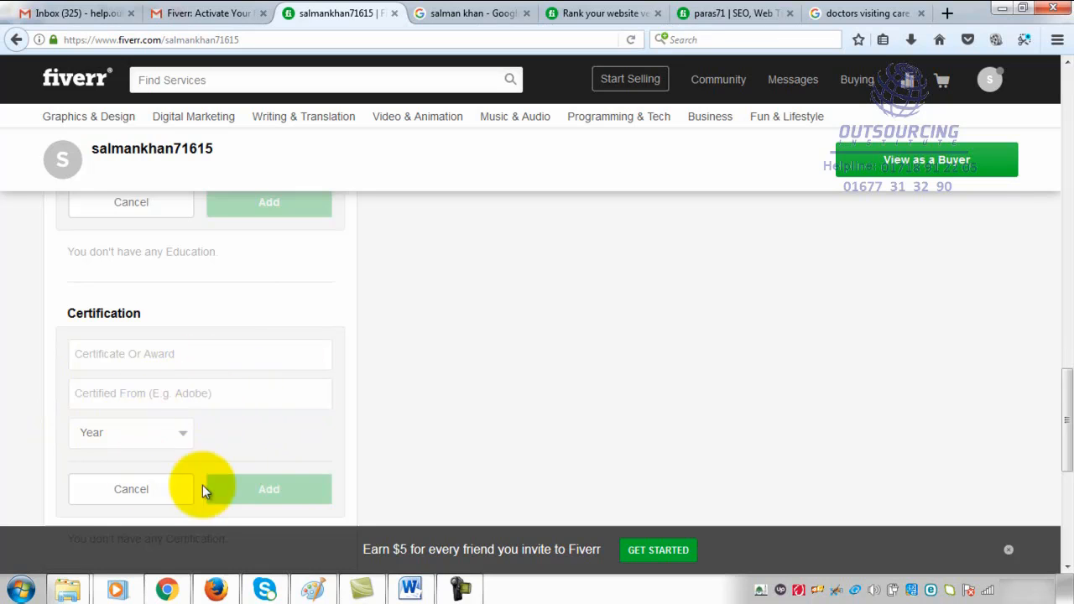
scroll(204, 492, down, 3)
scroll(226, 462, up, 3)
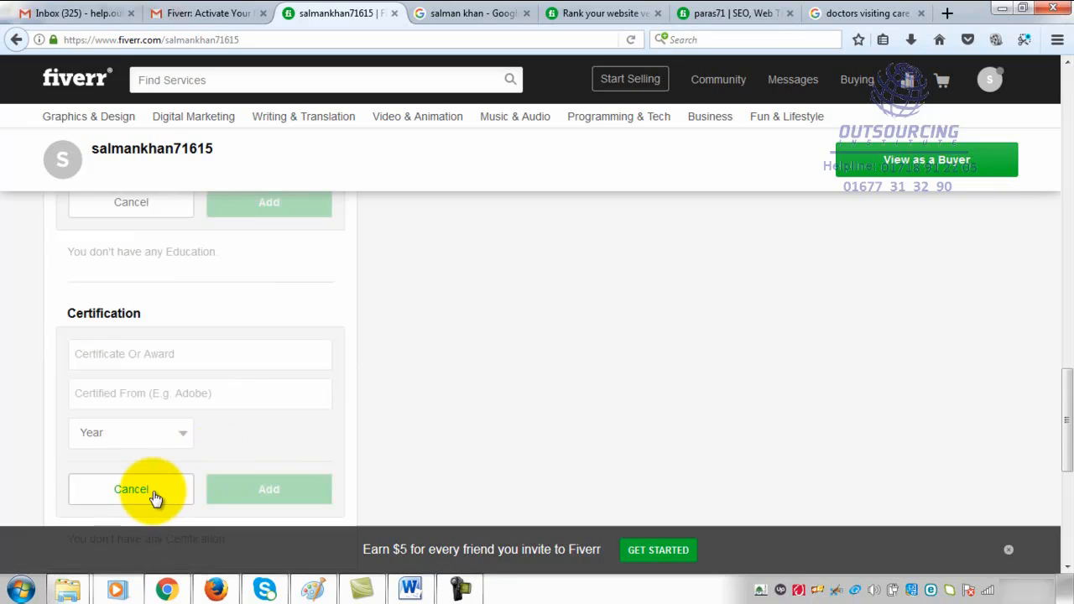
click(127, 490)
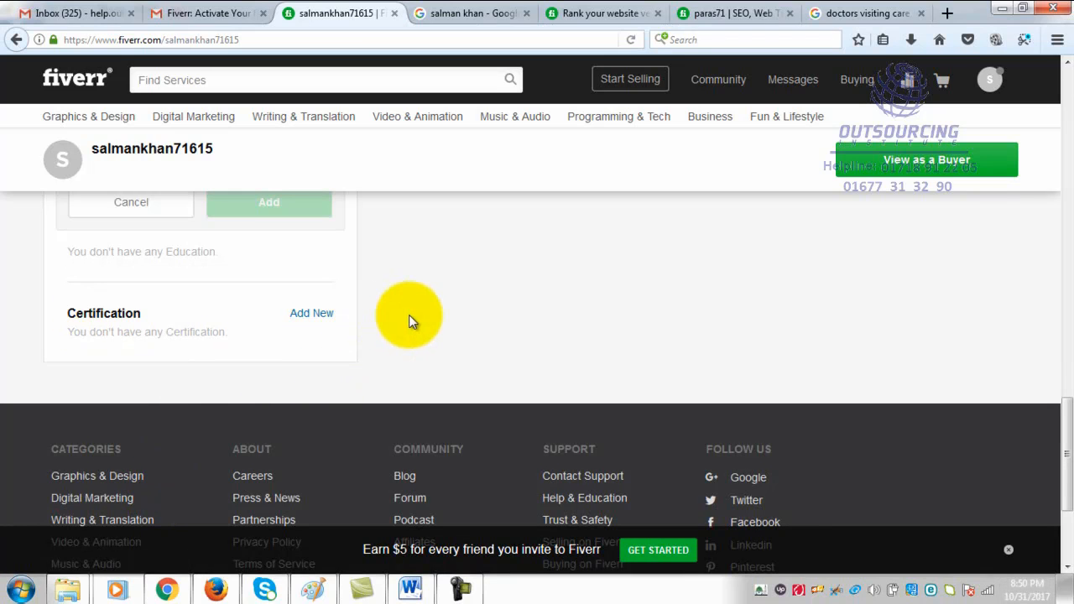
scroll(409, 314, up, 3)
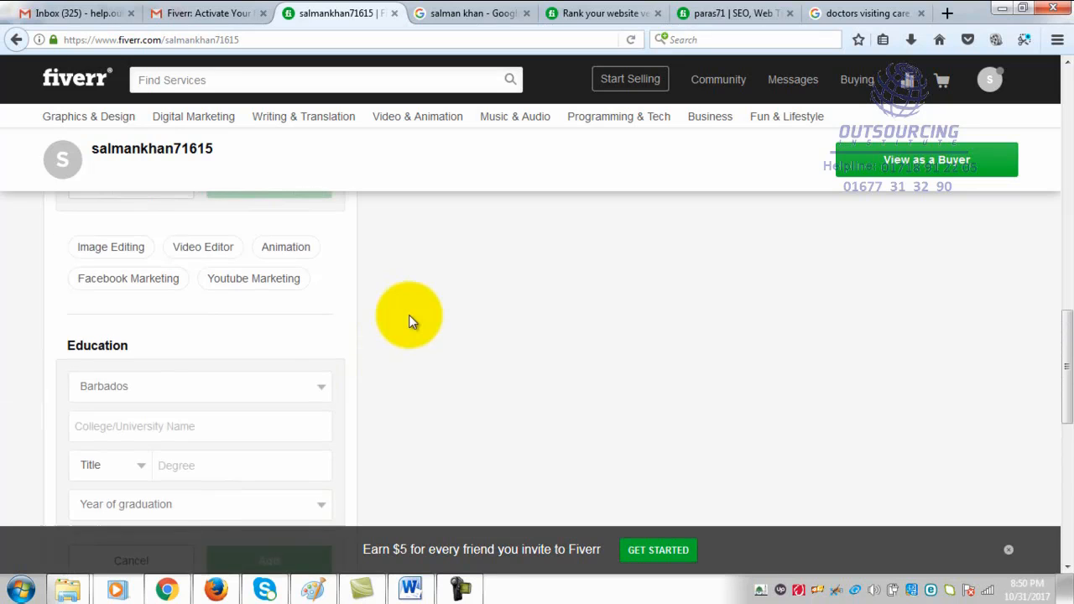
scroll(410, 332, down, 5)
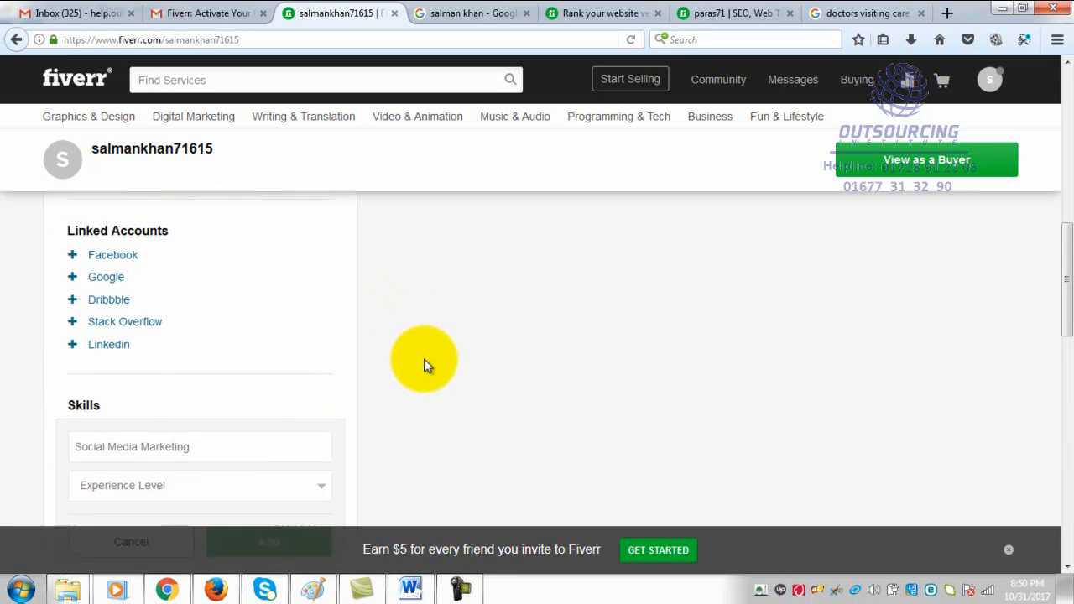
scroll(294, 398, up, 5)
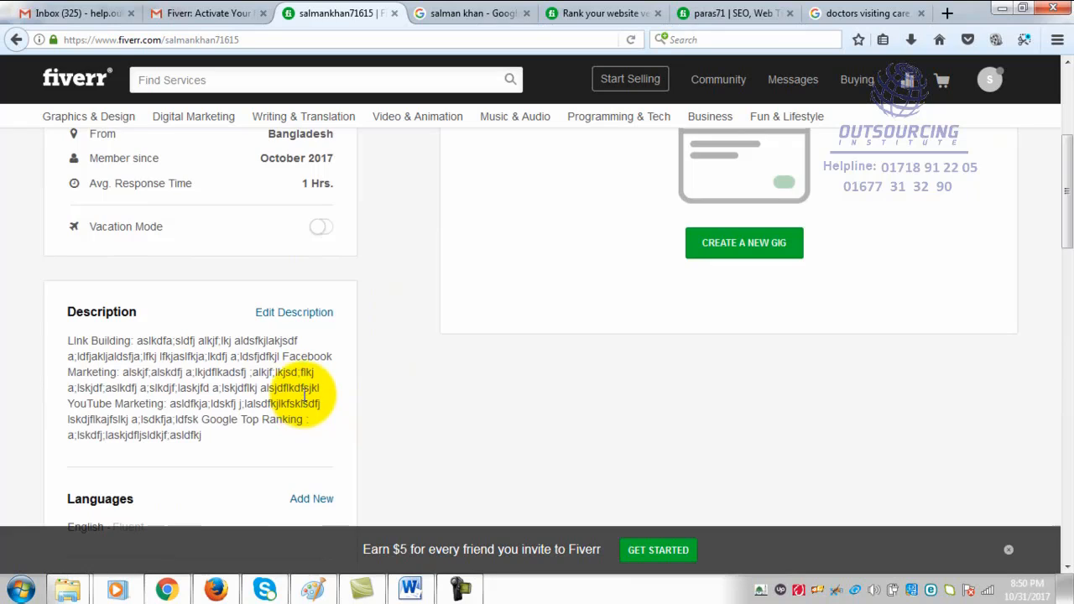
scroll(303, 390, up, 5)
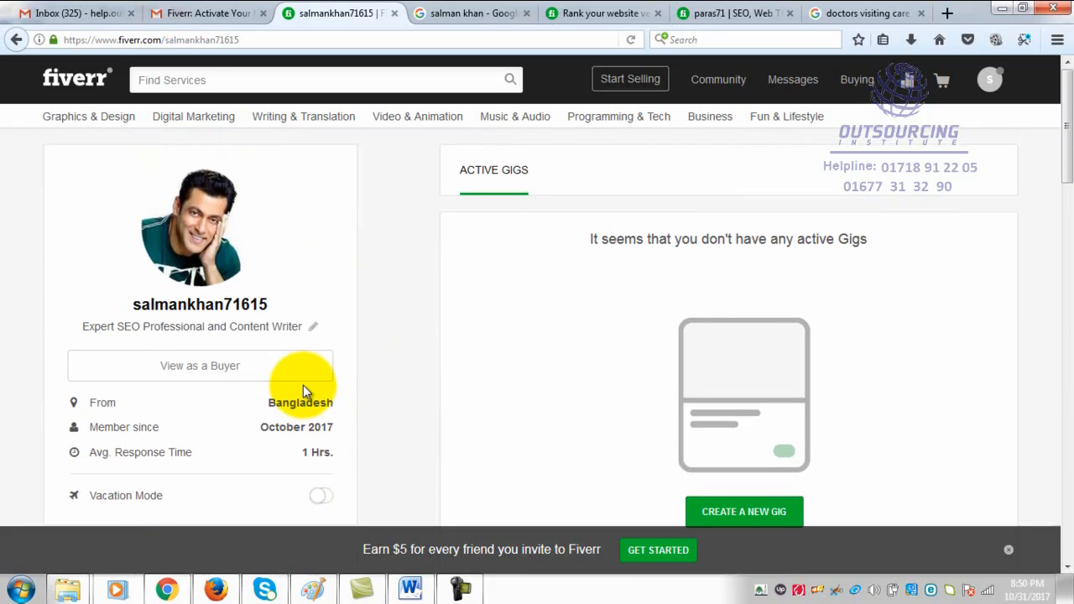